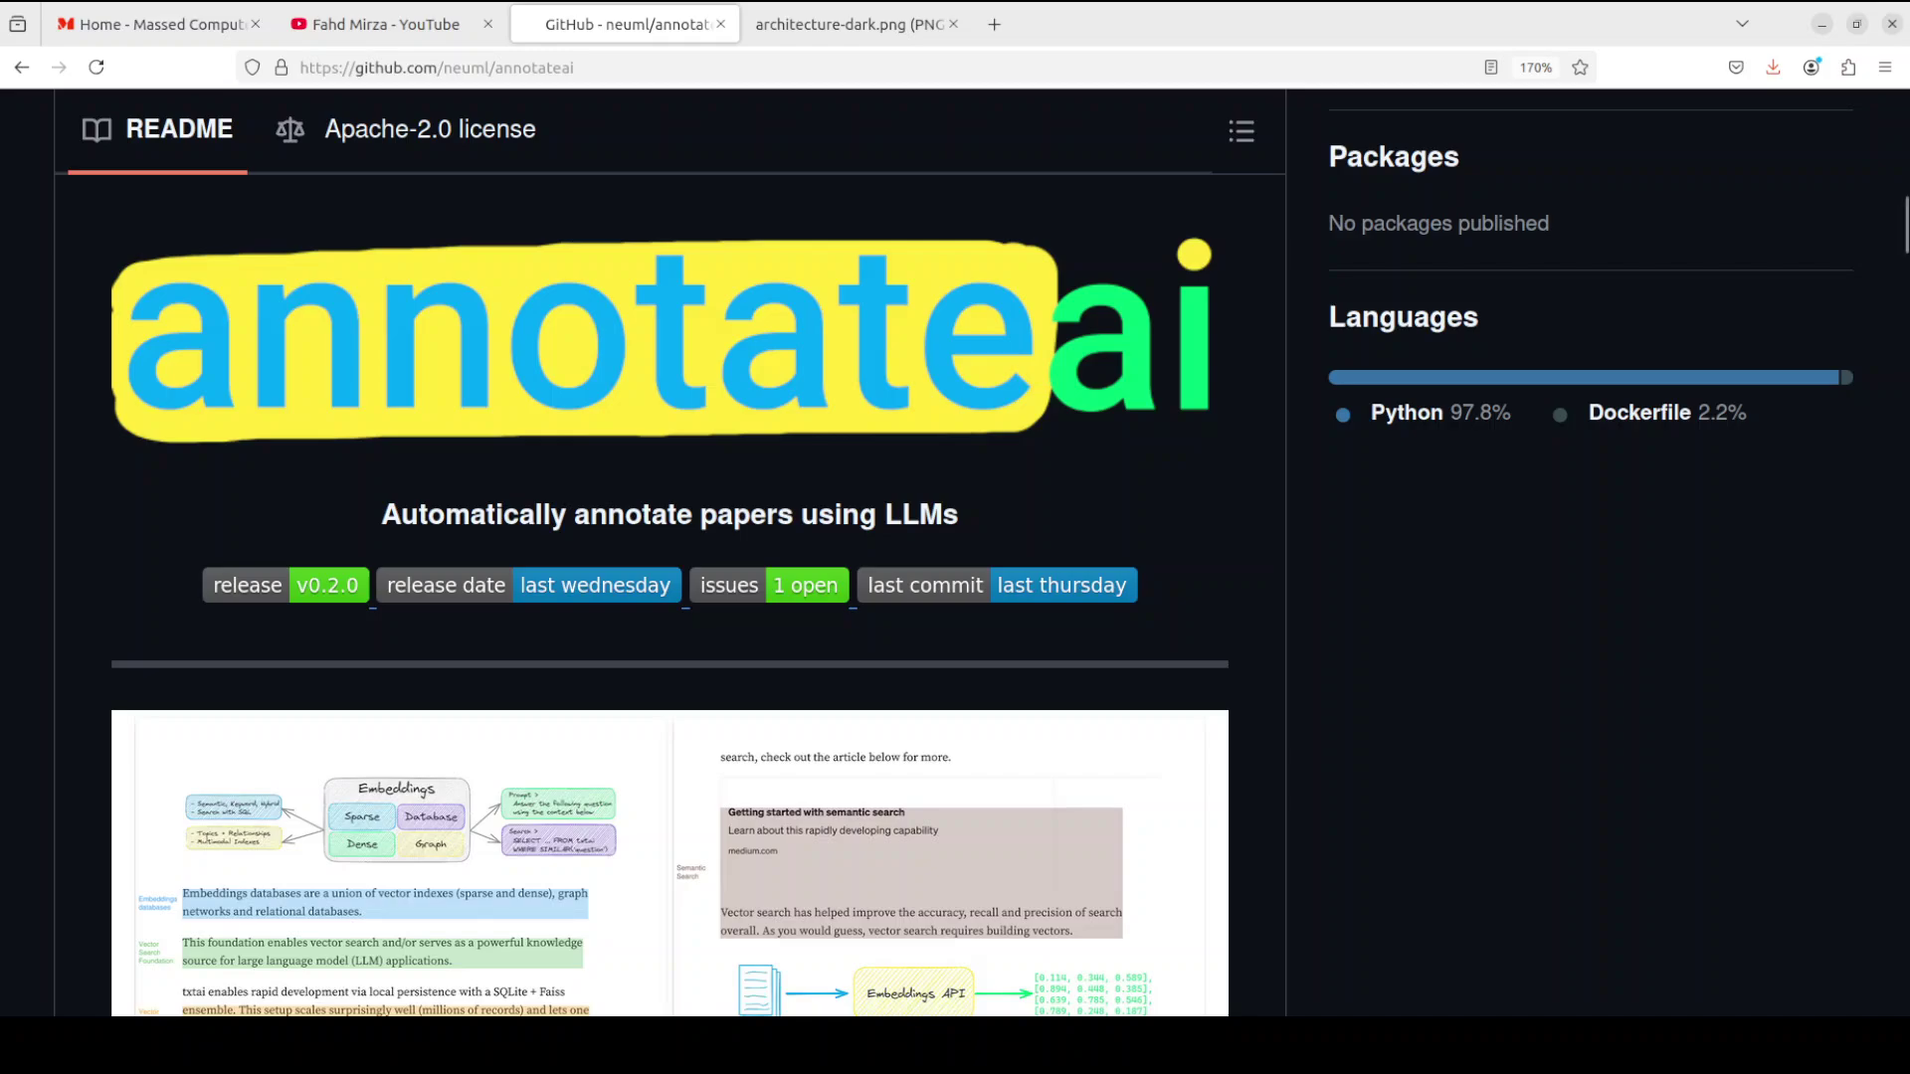
Switch to the YouTube channel tab that lists the txtai video results.
left_click(383, 24)
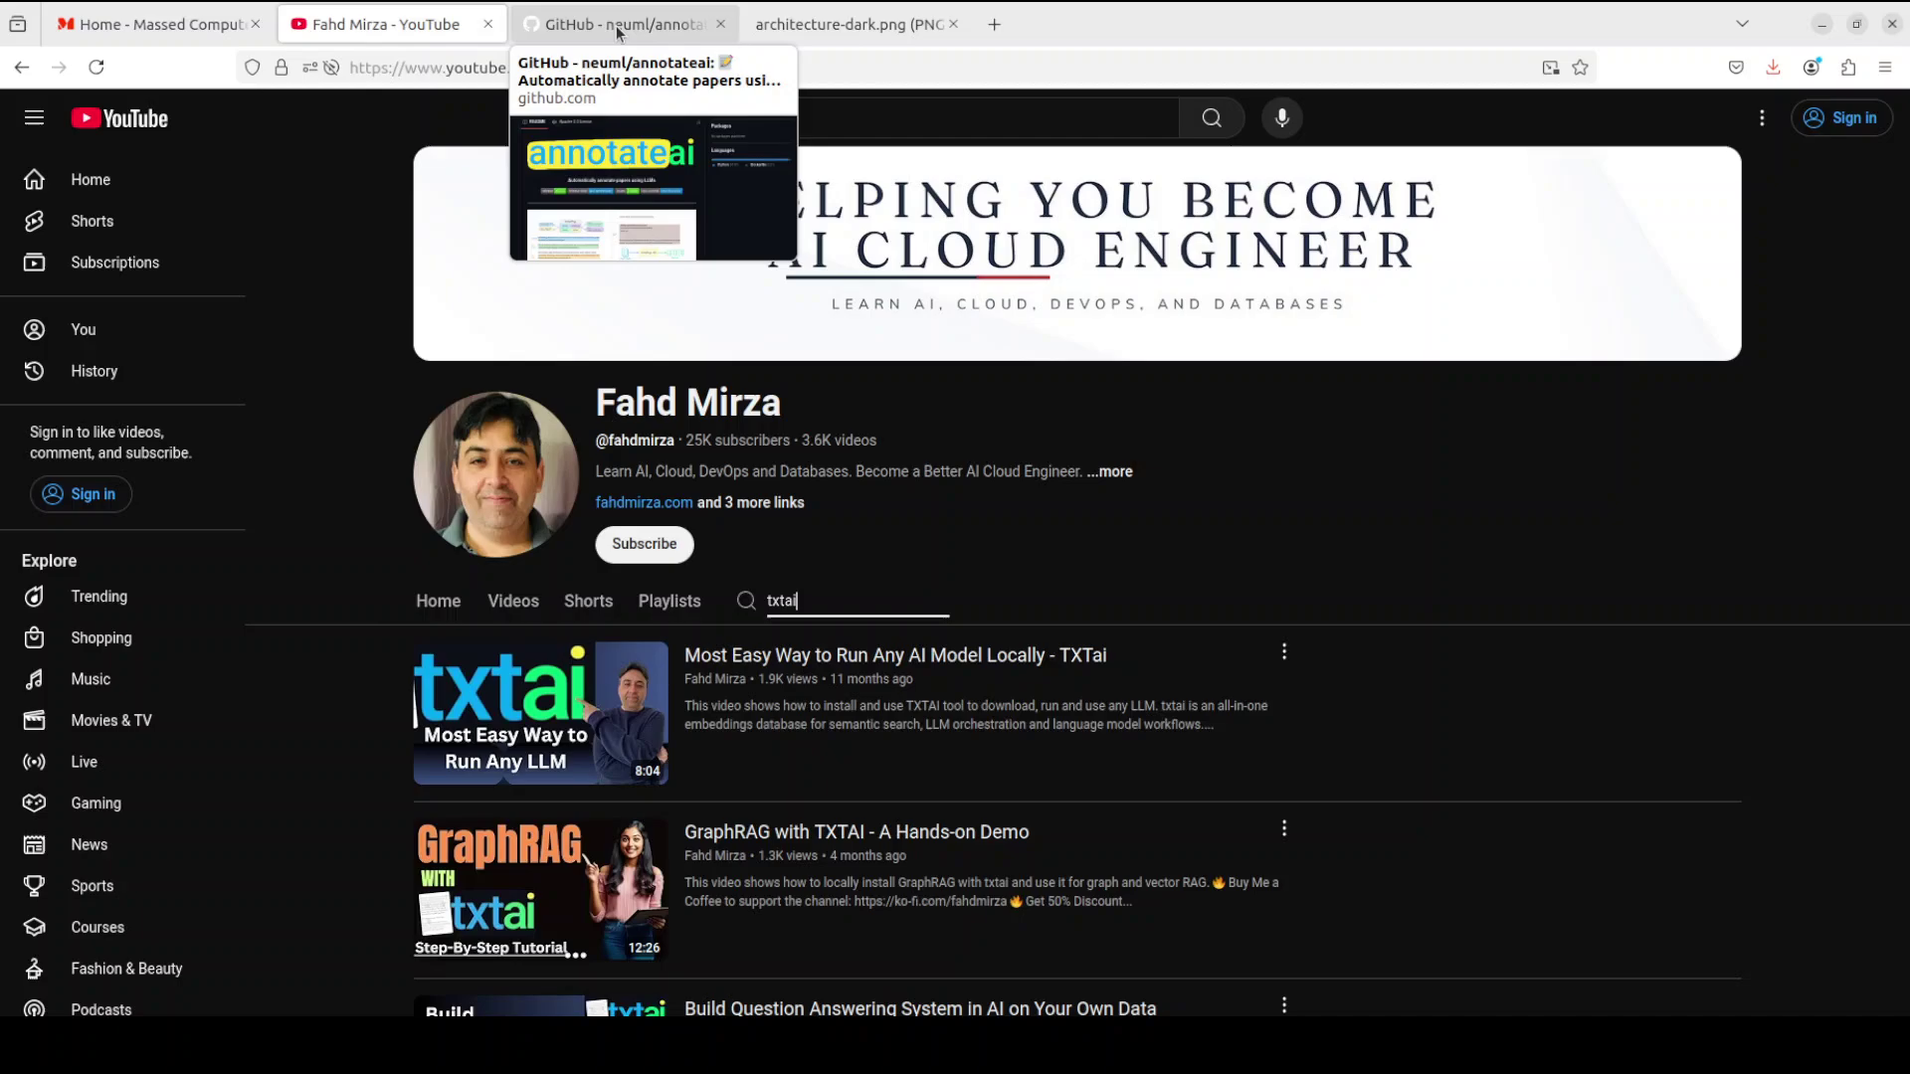
Return to the neuml/annotateai GitHub README tab.
left_click(617, 28)
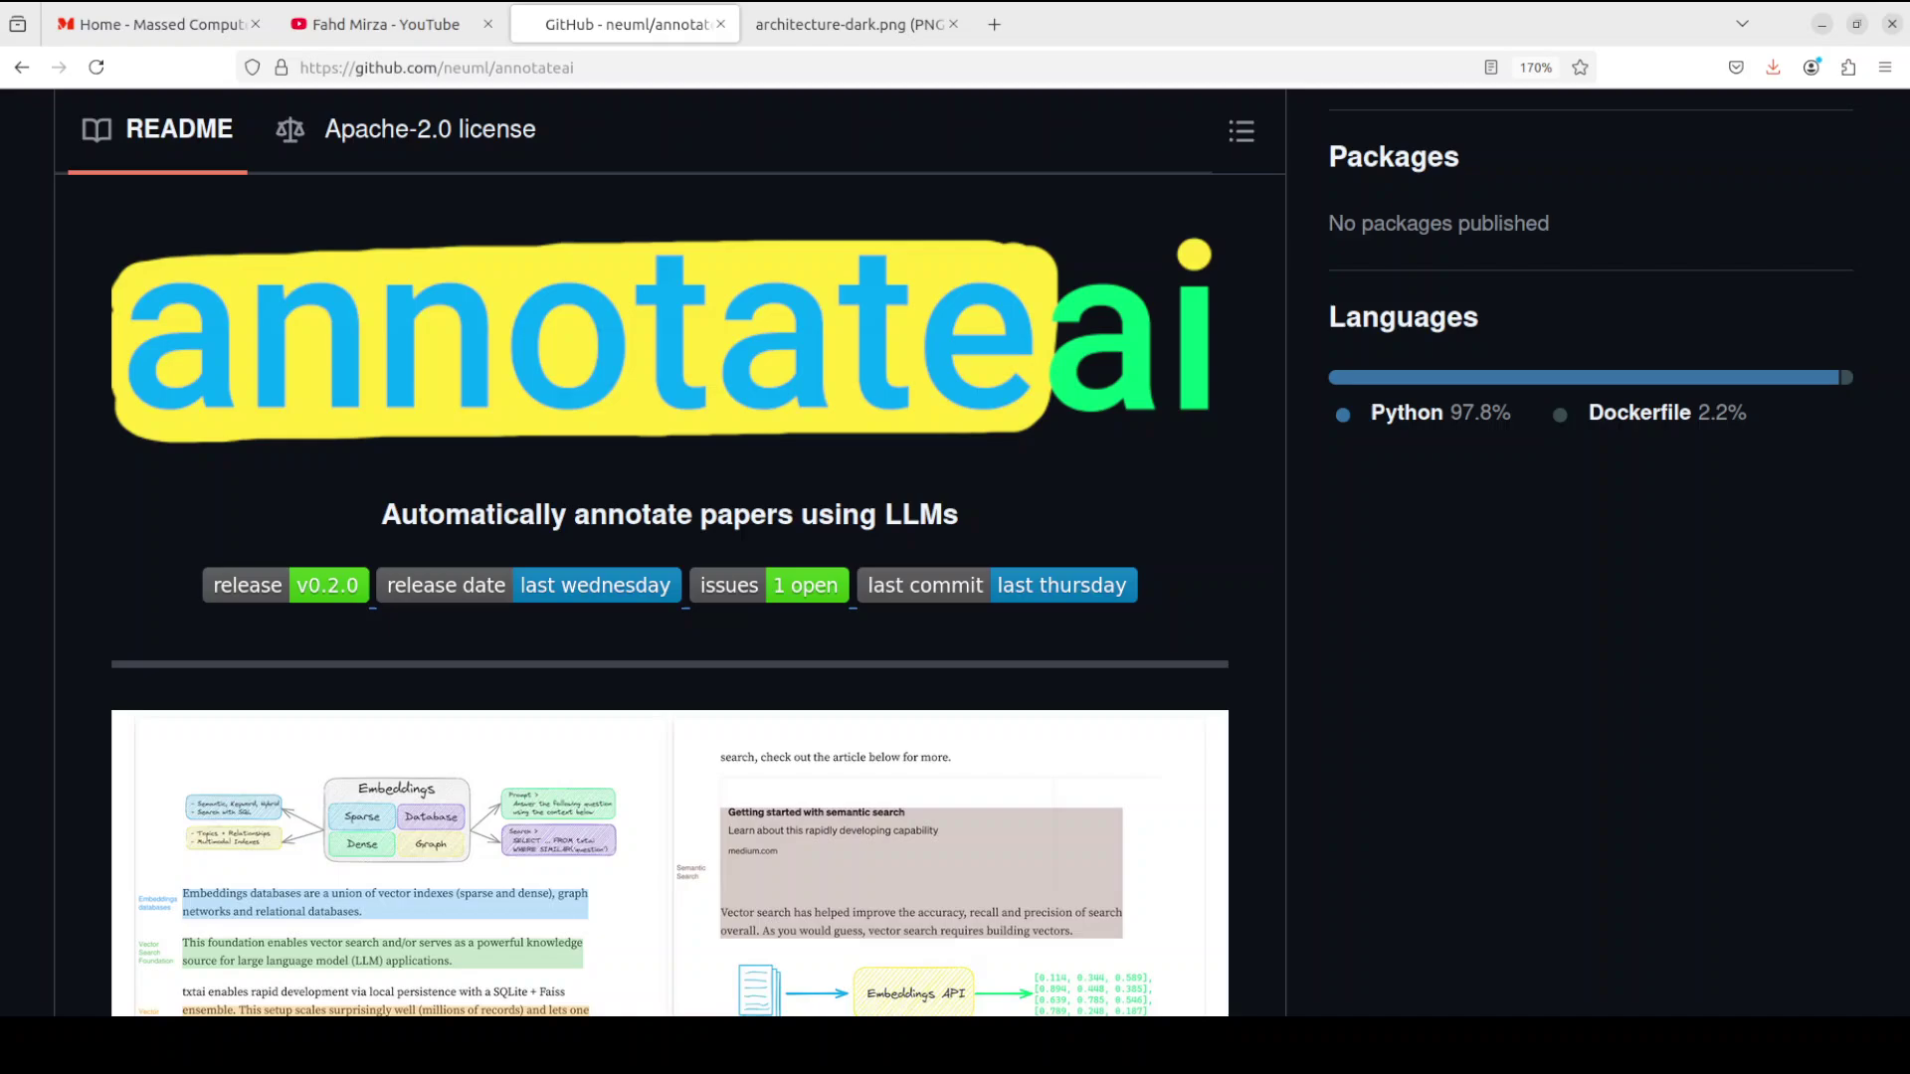
Switch to the 'Home - Massed Compute' tab advertising cloud GPU and CPU instances.
left_click(159, 24)
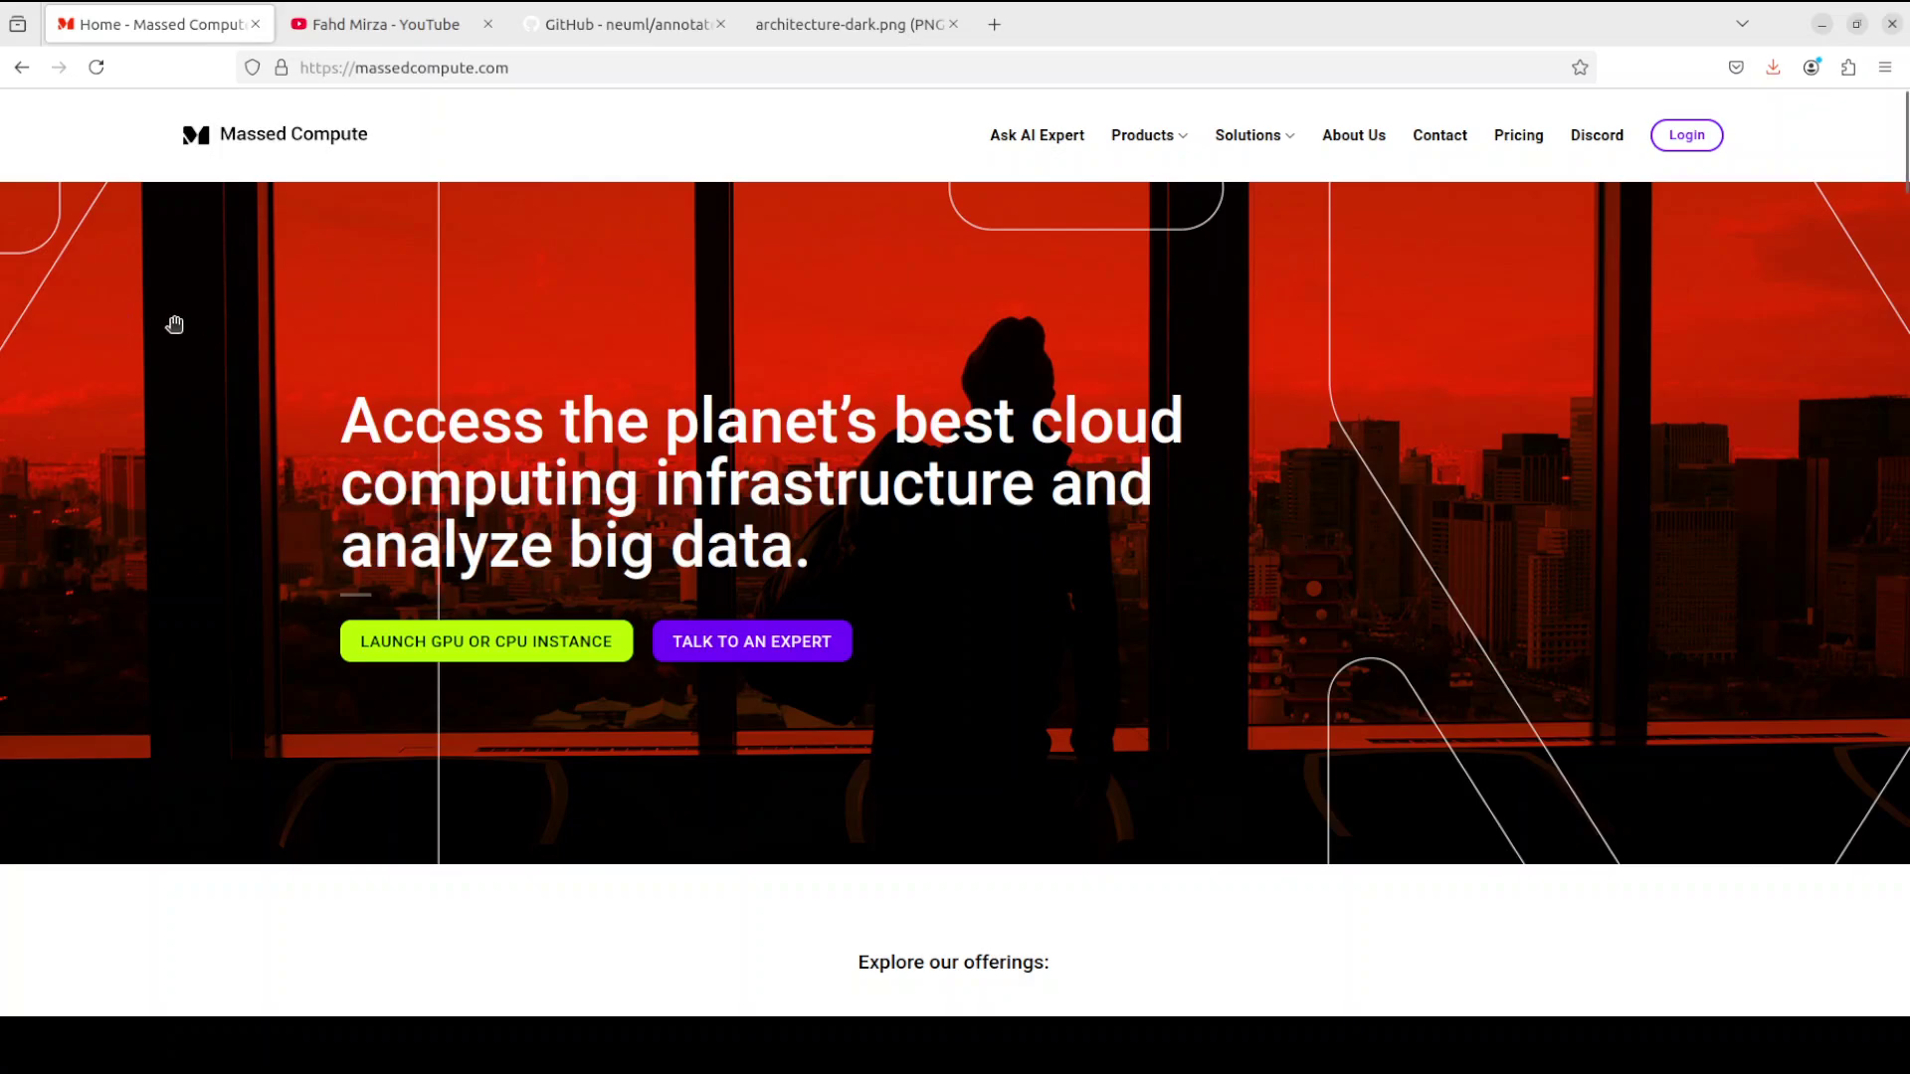
Run nvidia-smi in the terminal to confirm the NVIDIA RTX A6000 GPU, then clear the screen.
key("alt+Tab")
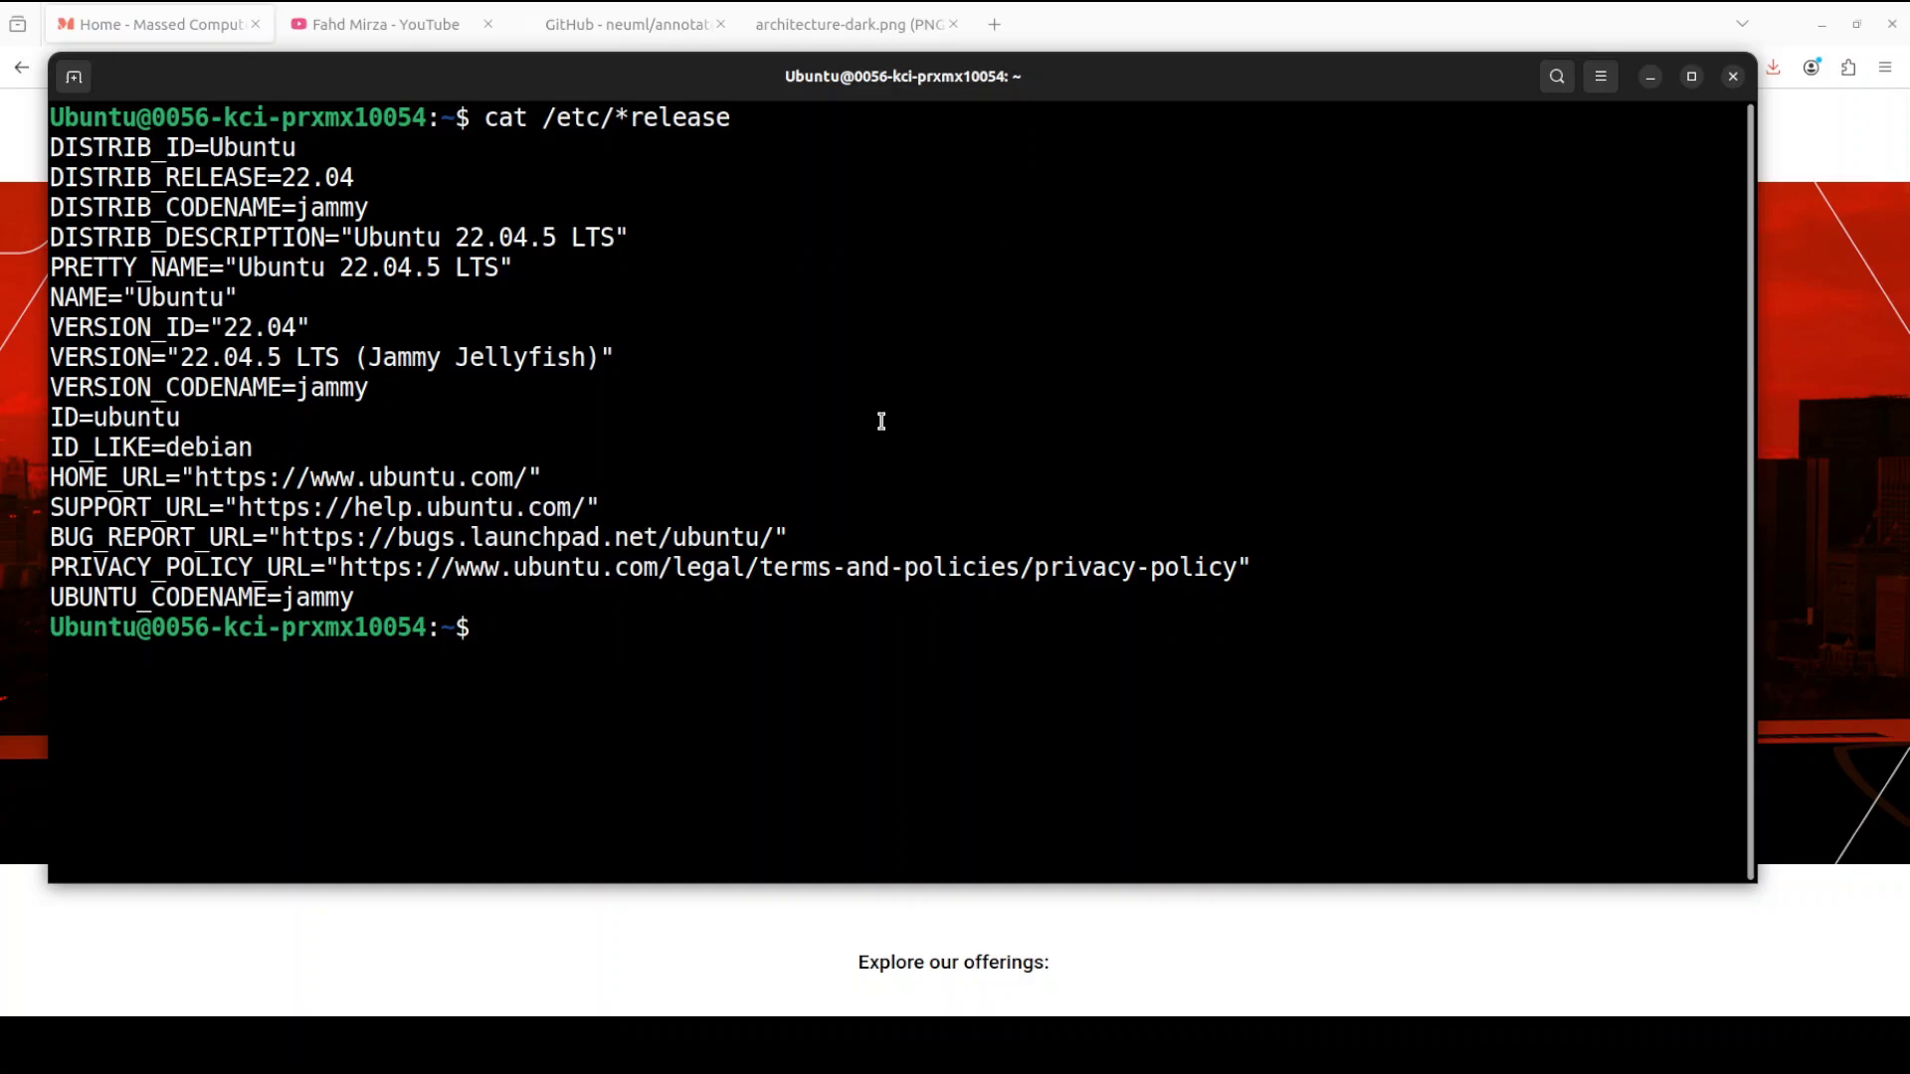
type("nvidia-smi")
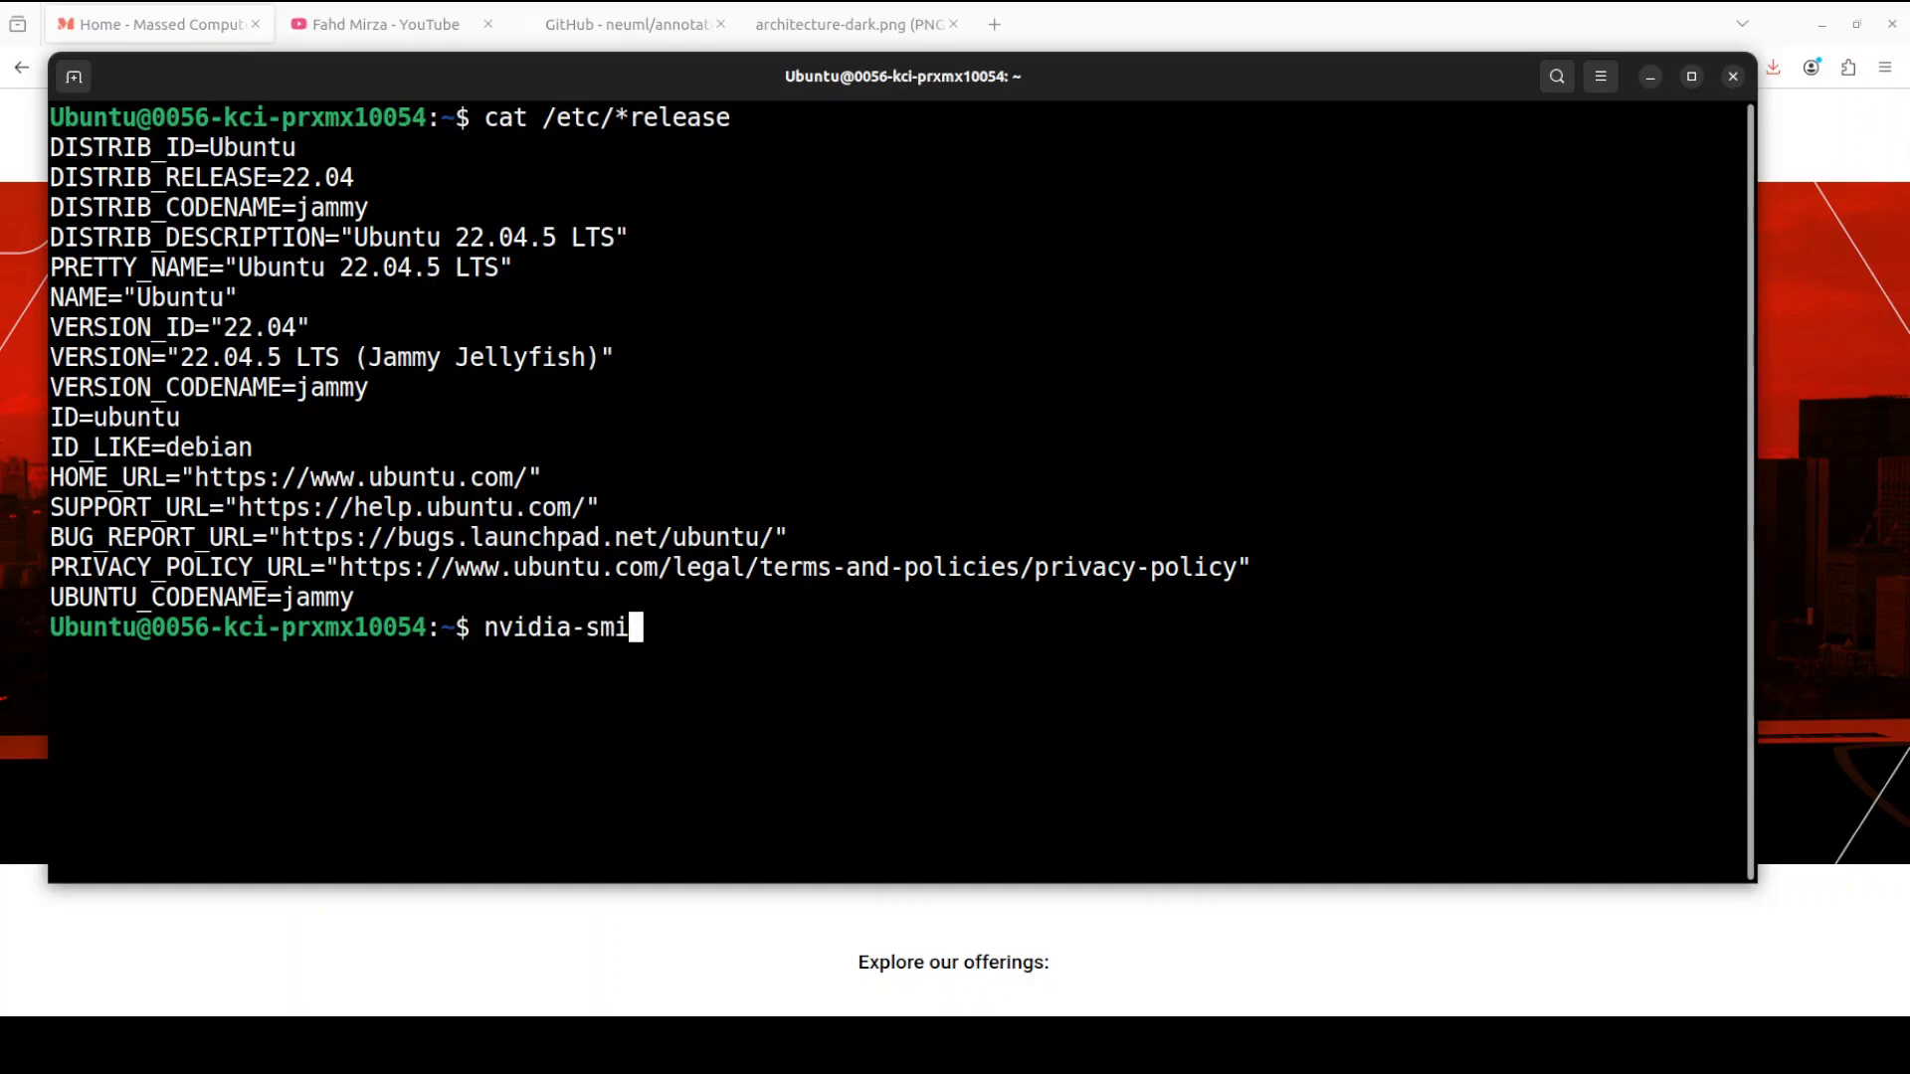
key("Return")
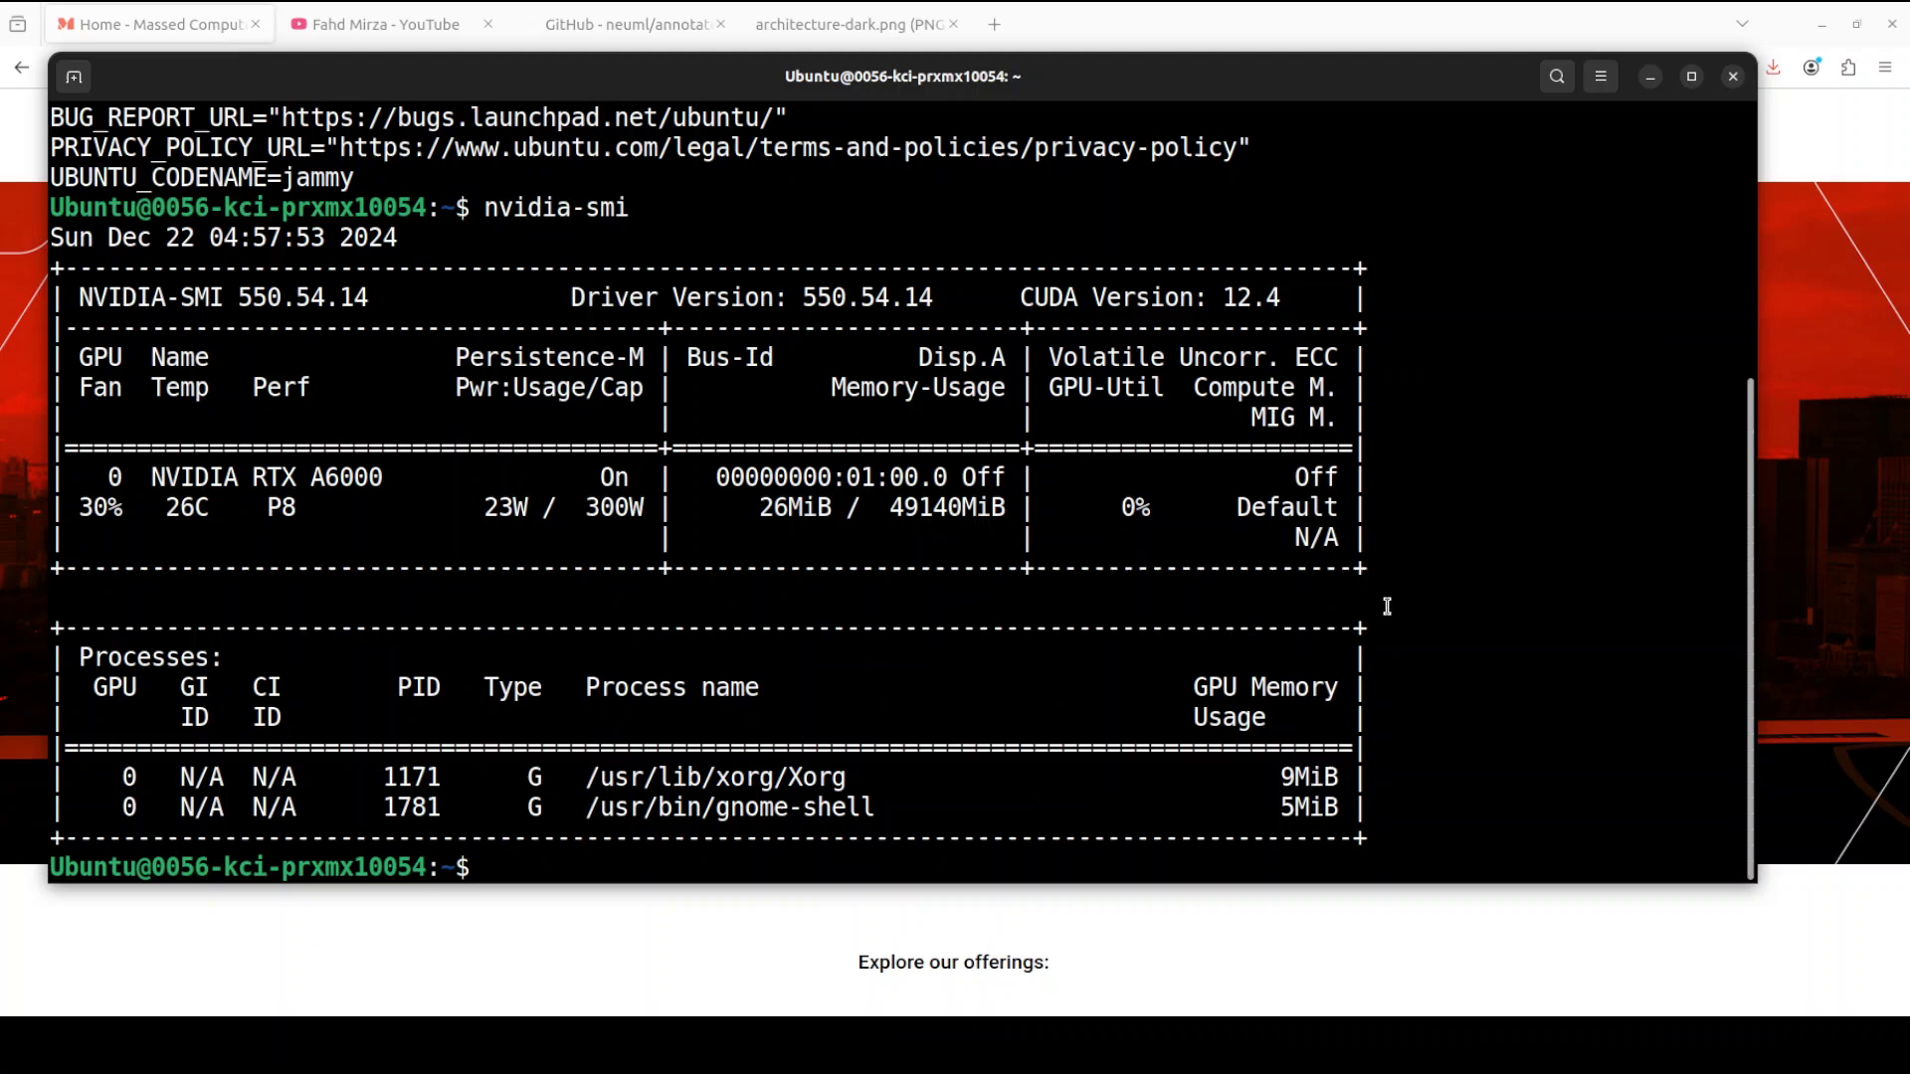
type("clear")
key("Return")
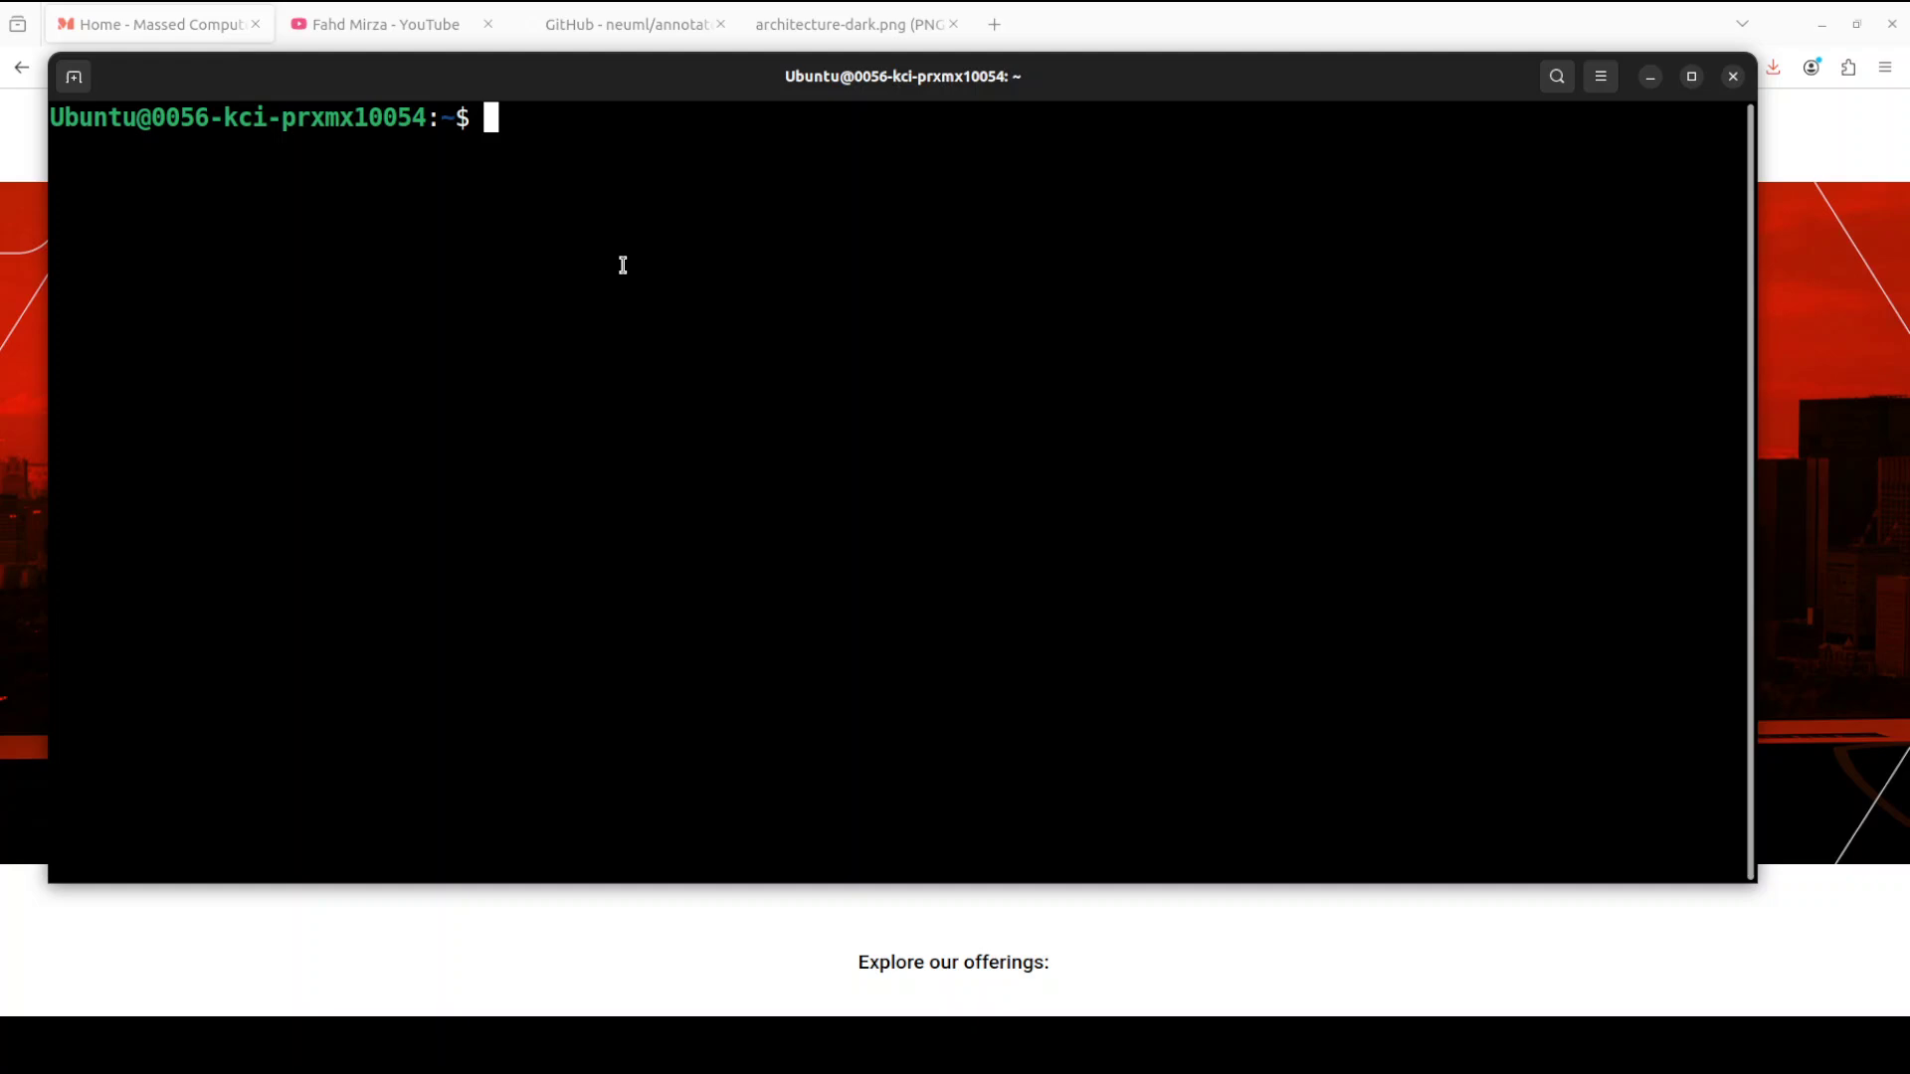
Confirm Docker 27.4.0 is installed with docker --version, then clear the screen.
type("docker --version")
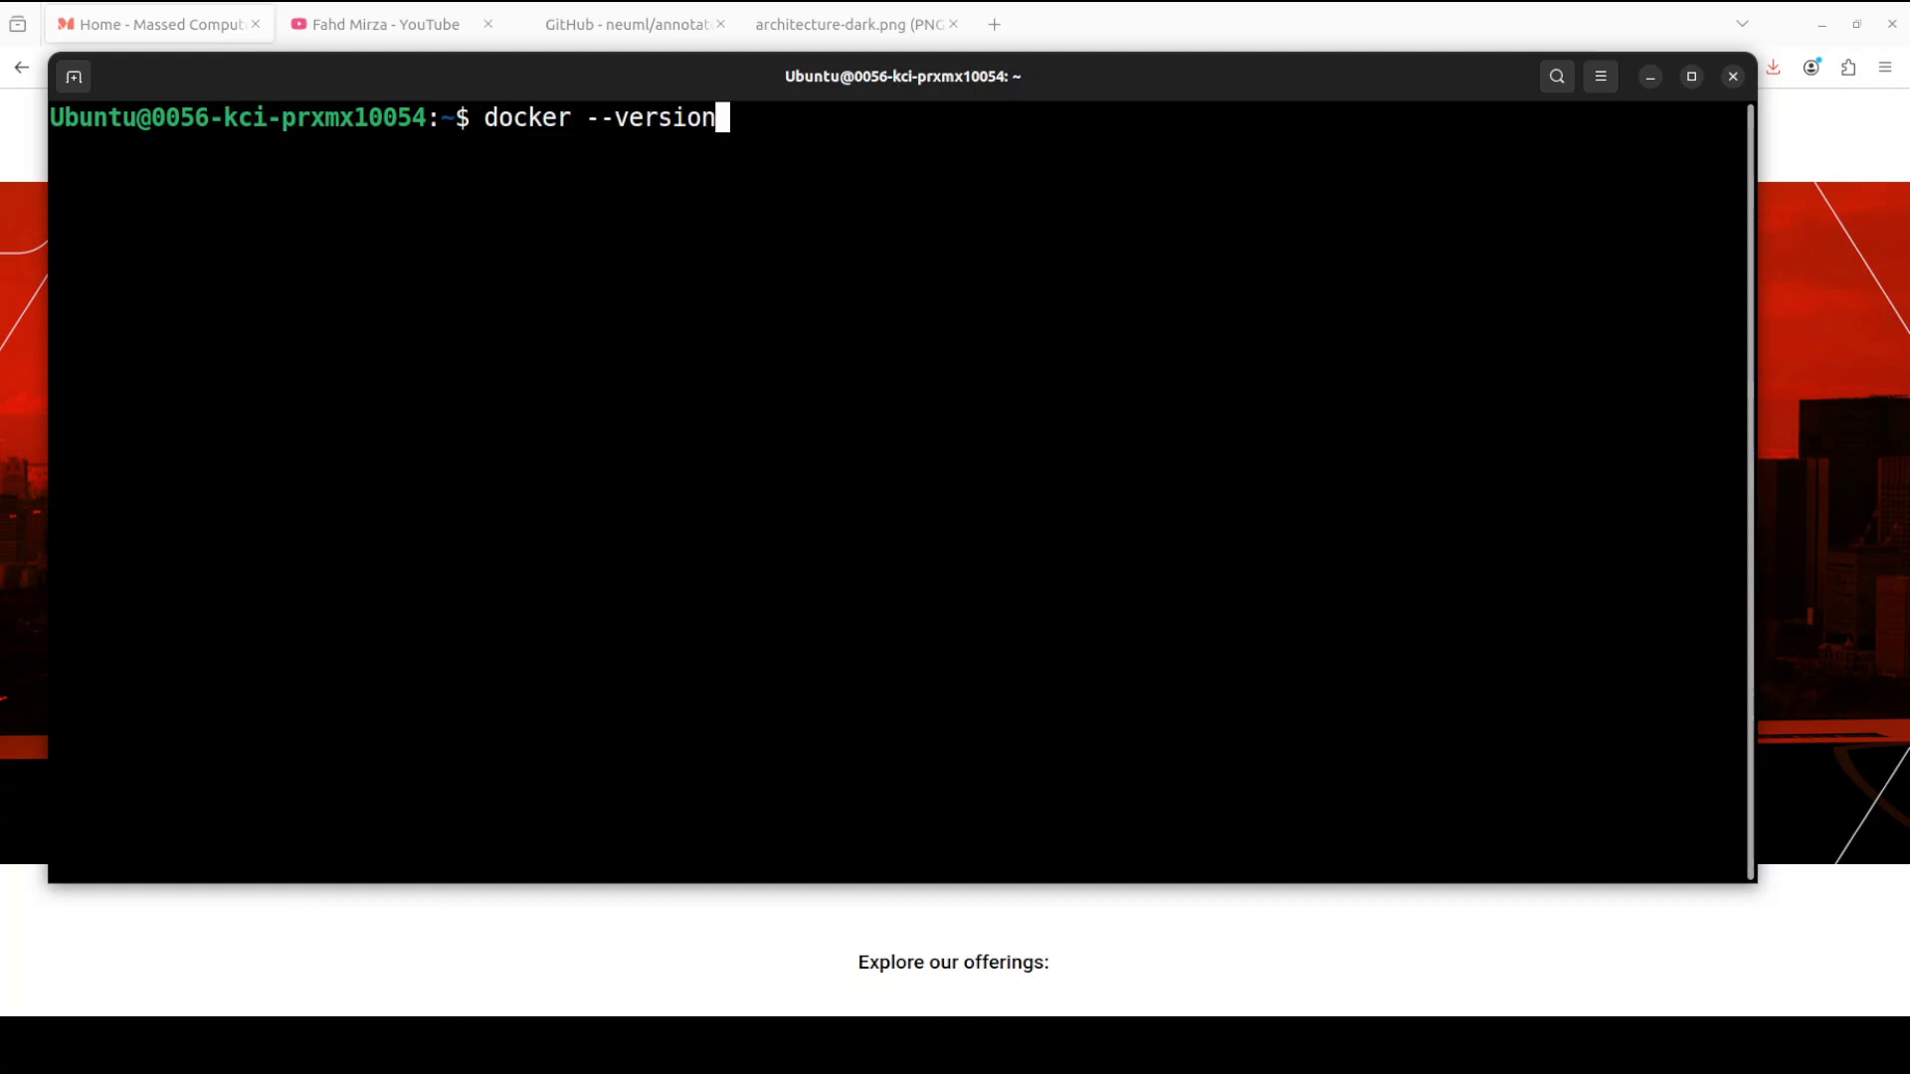
key("Return")
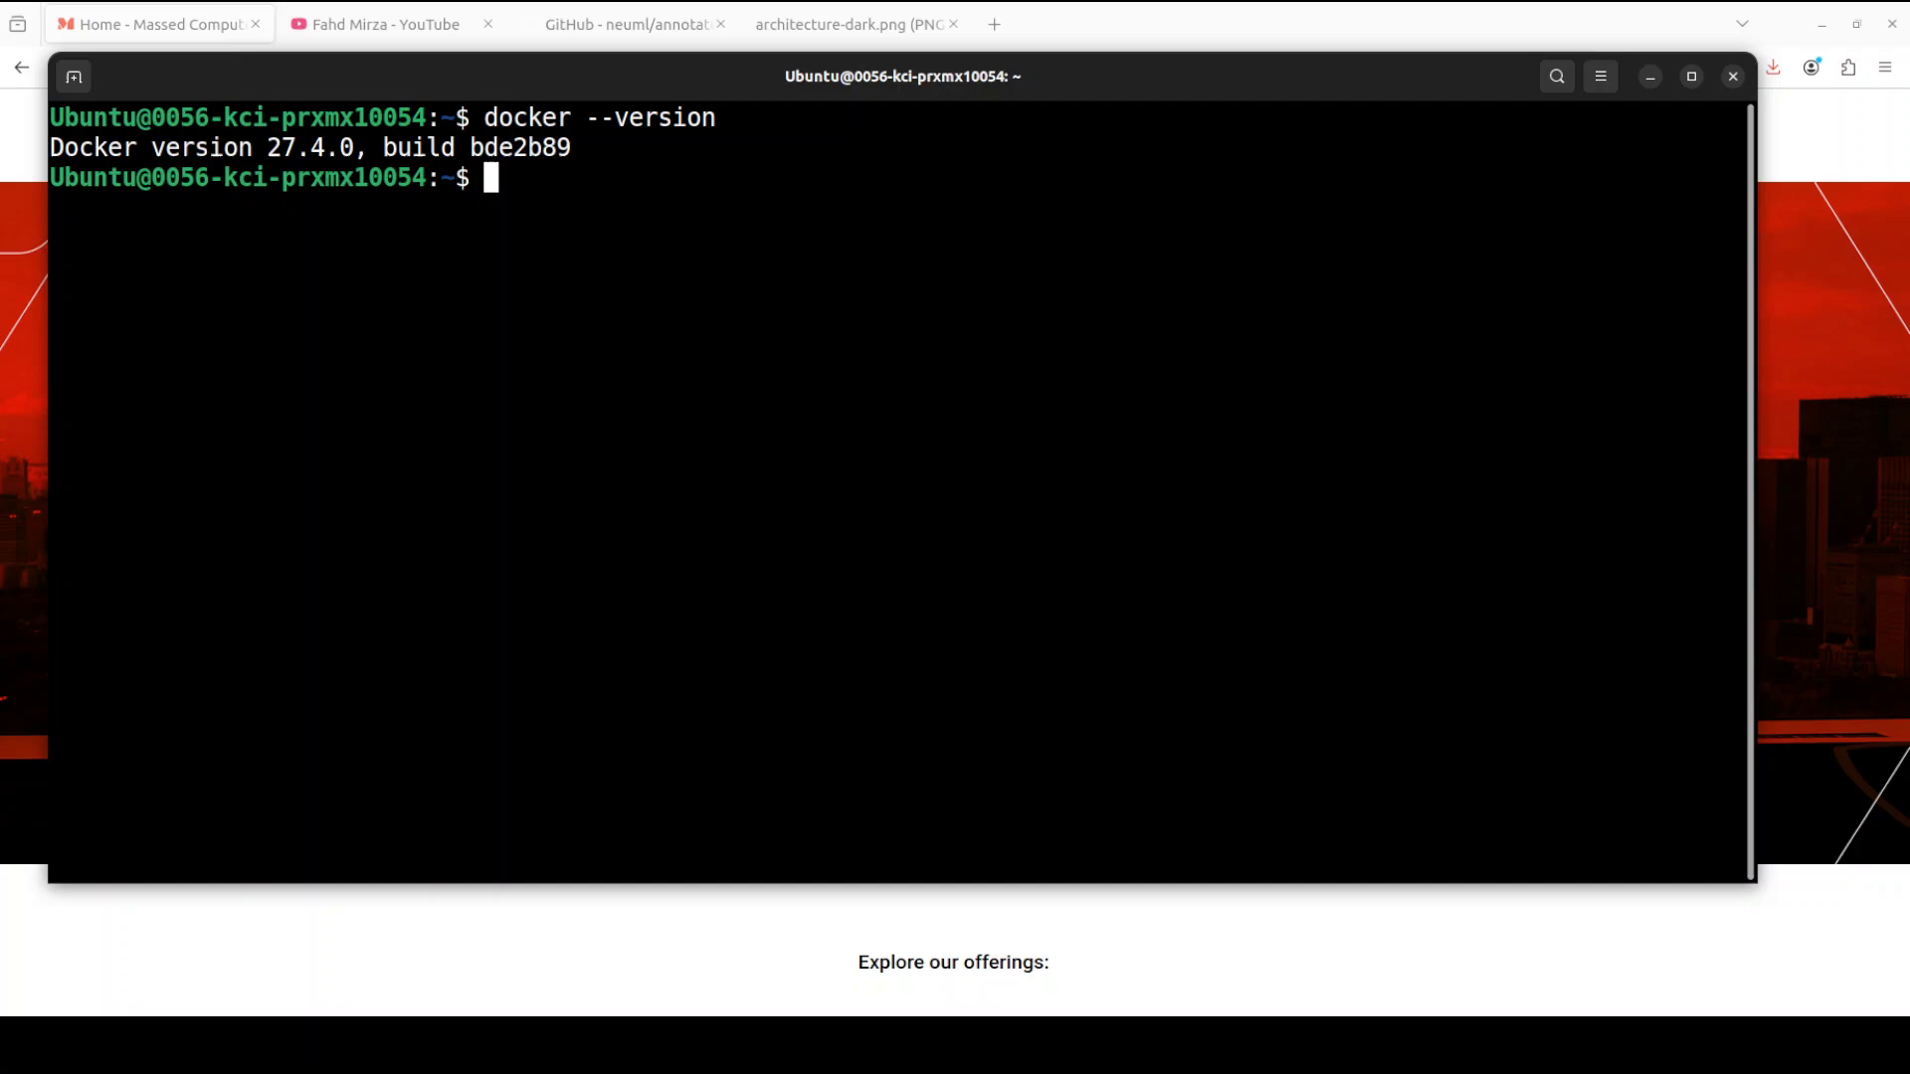
type("clear")
key("Return")
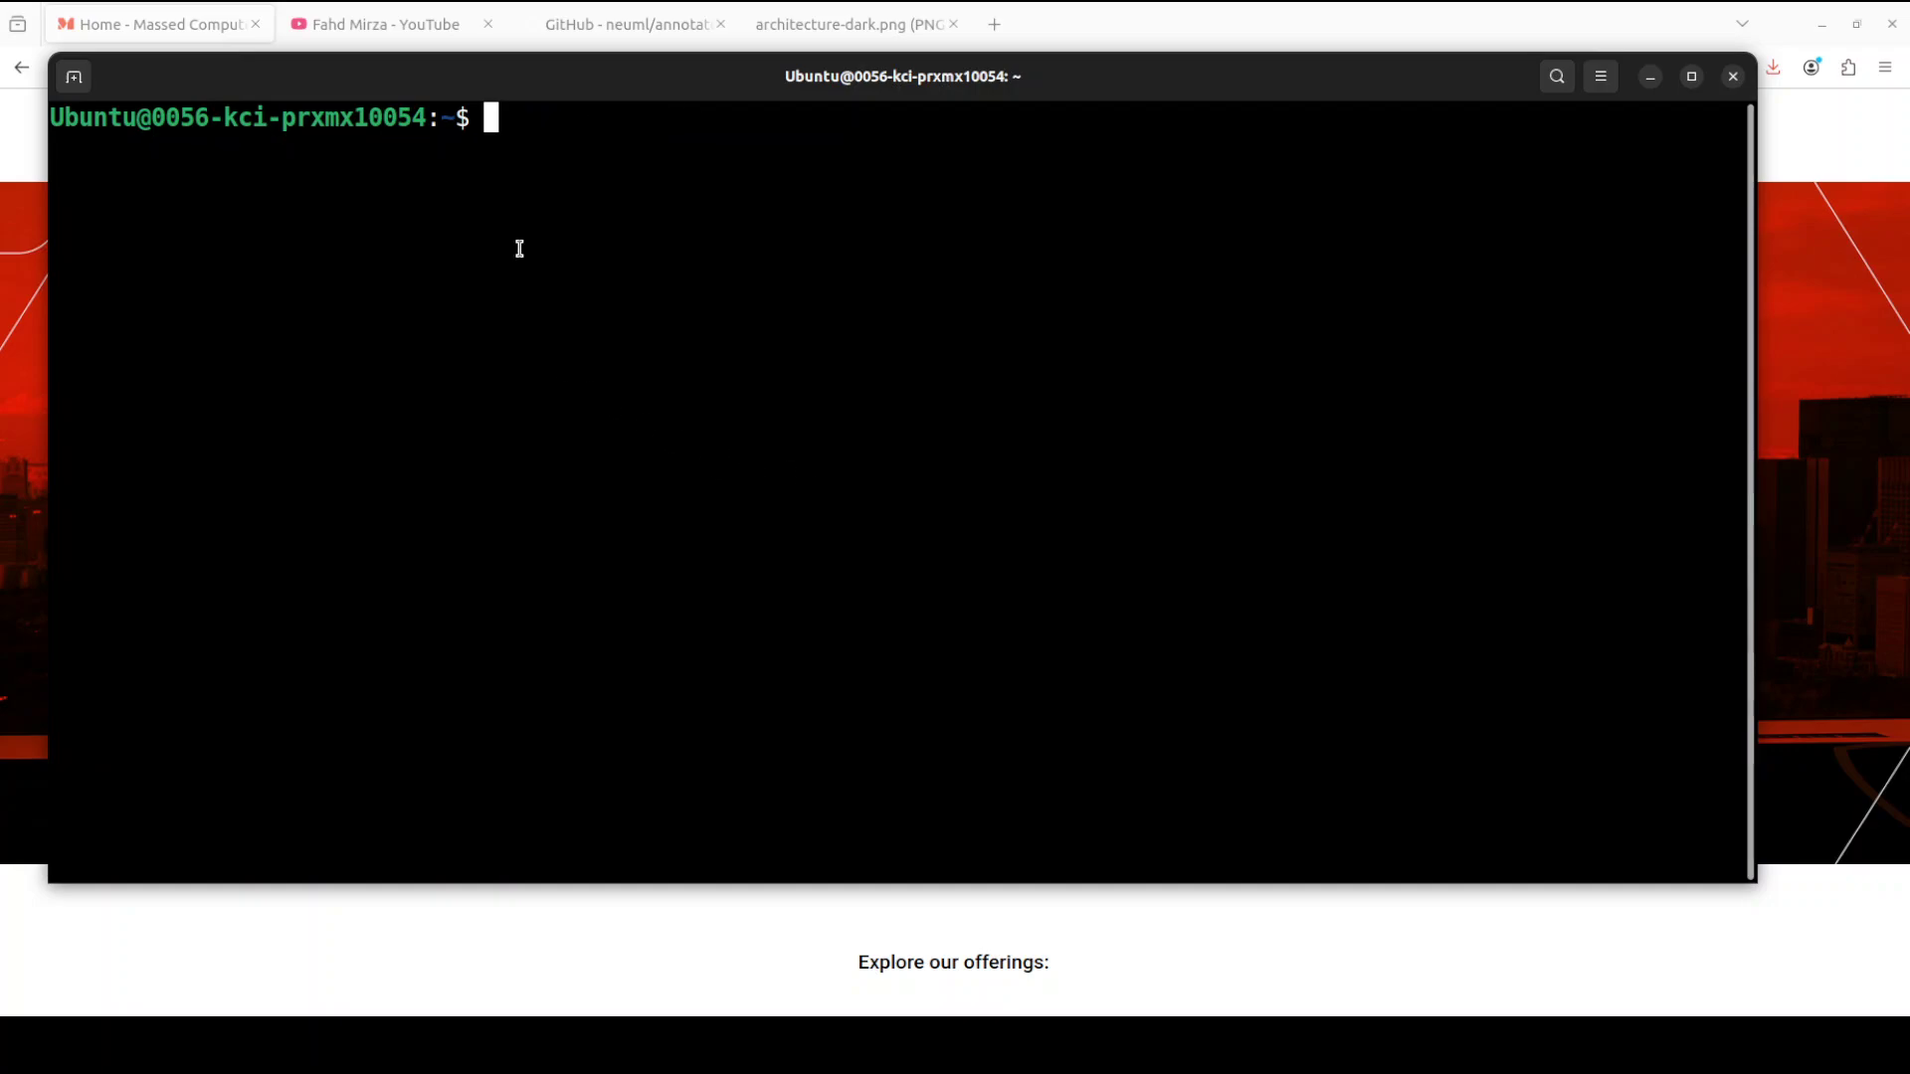
Make the Docker socket accessible with 'sudo chmod 666 /var/run/docker.sock'.
right_click(519, 248)
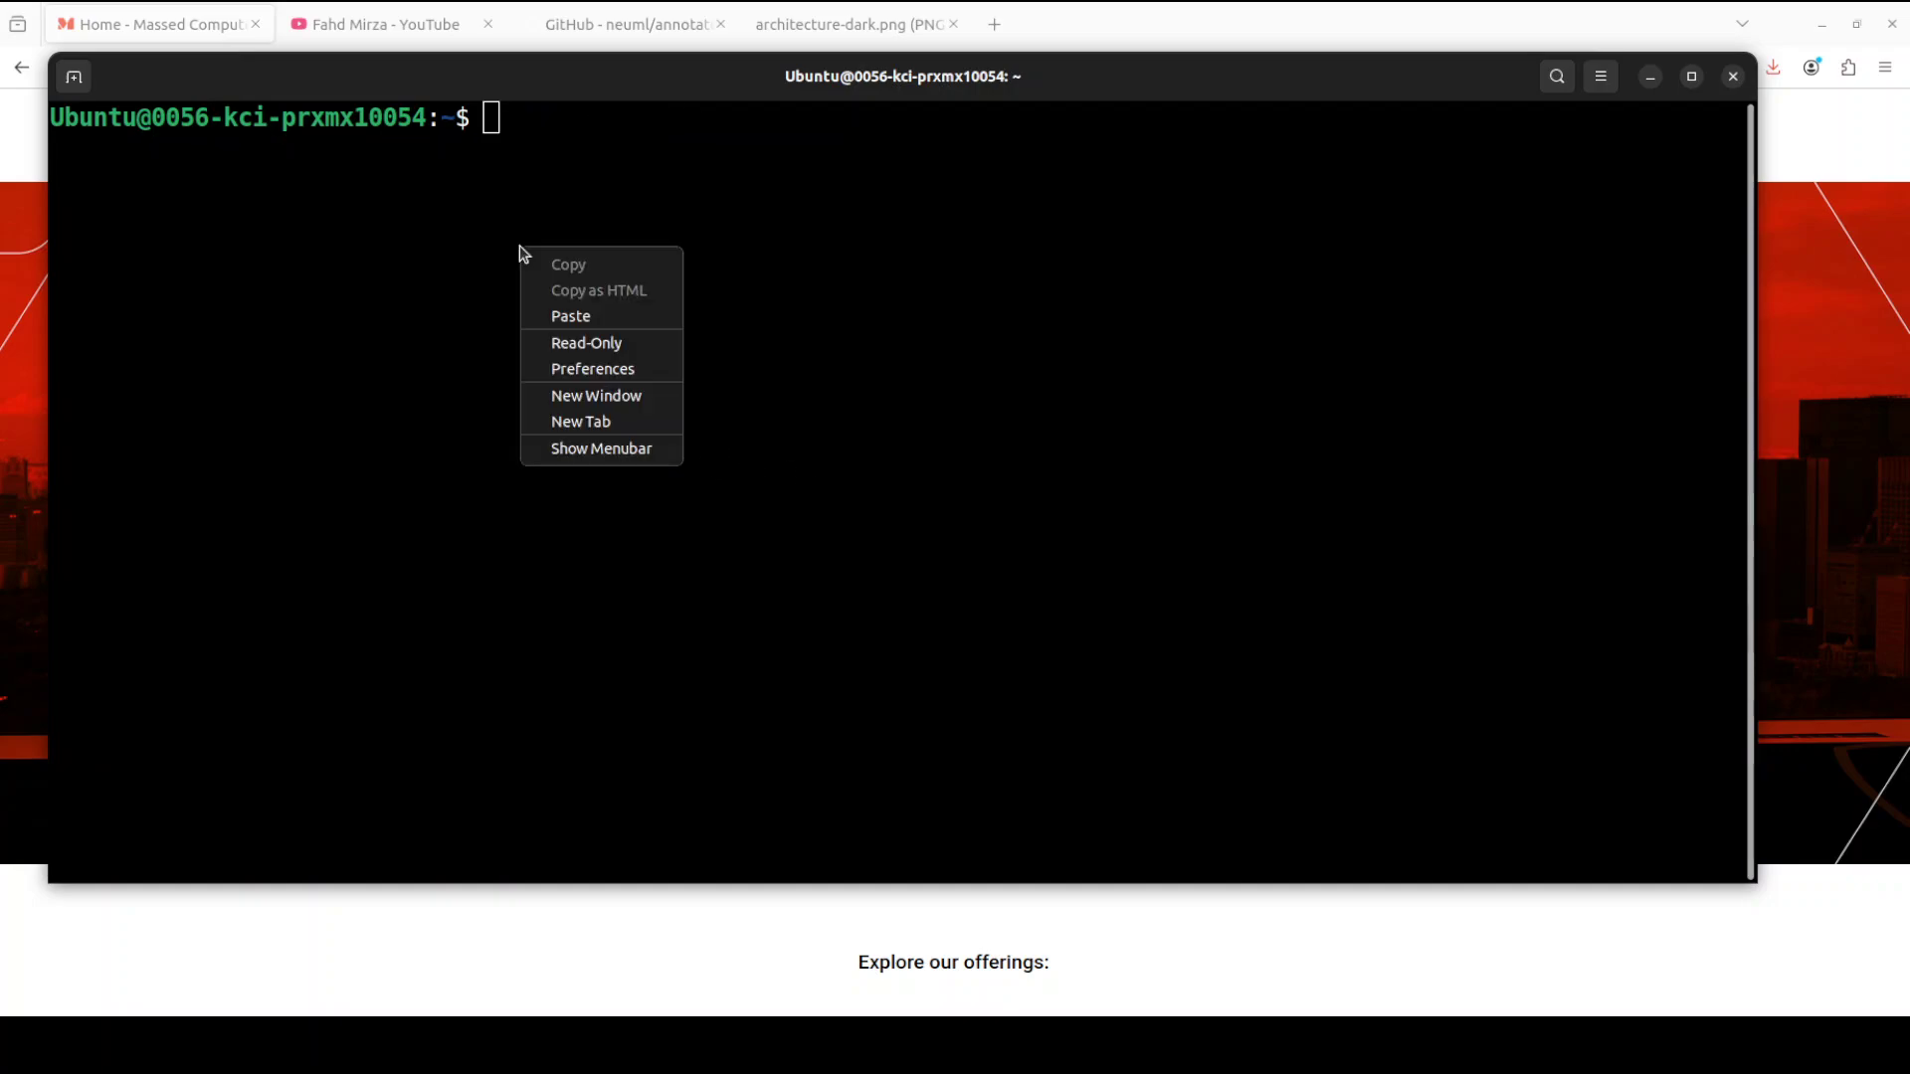
left_click(638, 317)
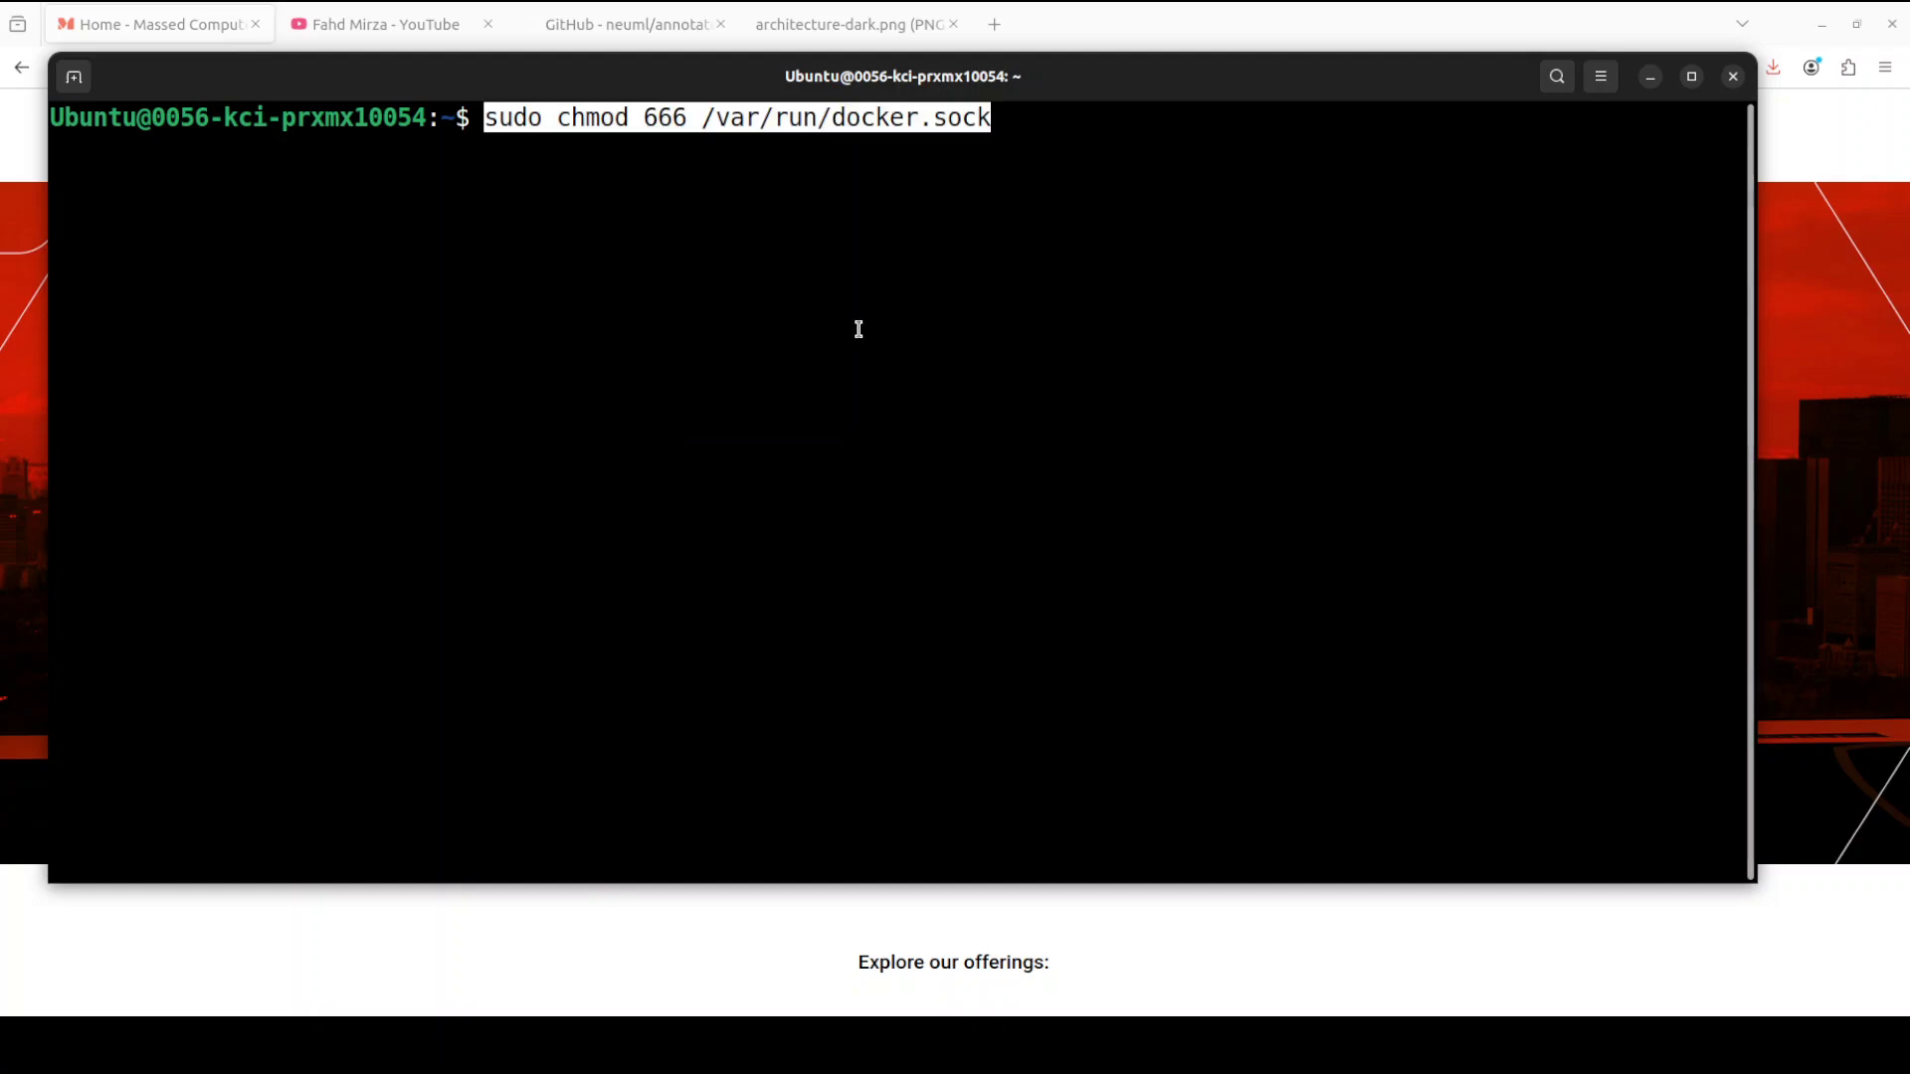
key("Return")
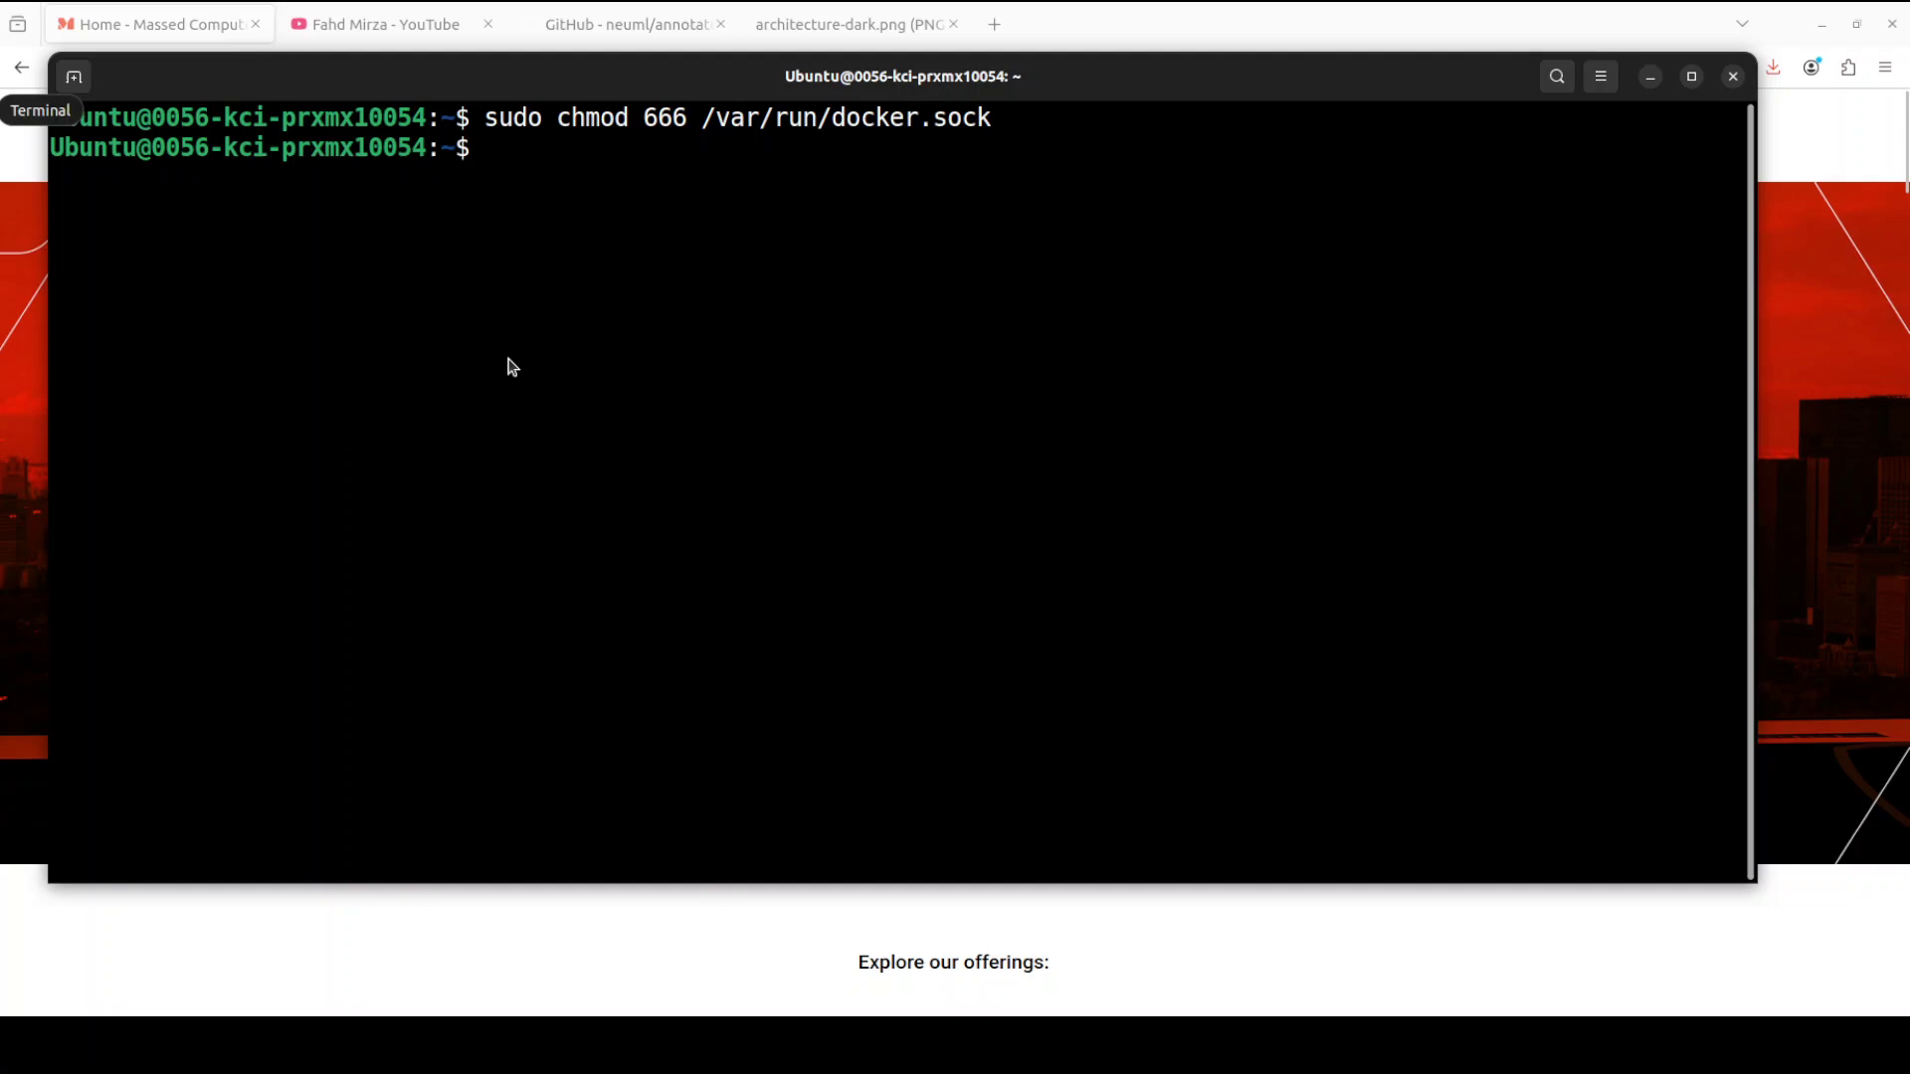
Pull and run the neuml/annotateai container with all GPUs on port 8501.
right_click(648, 259)
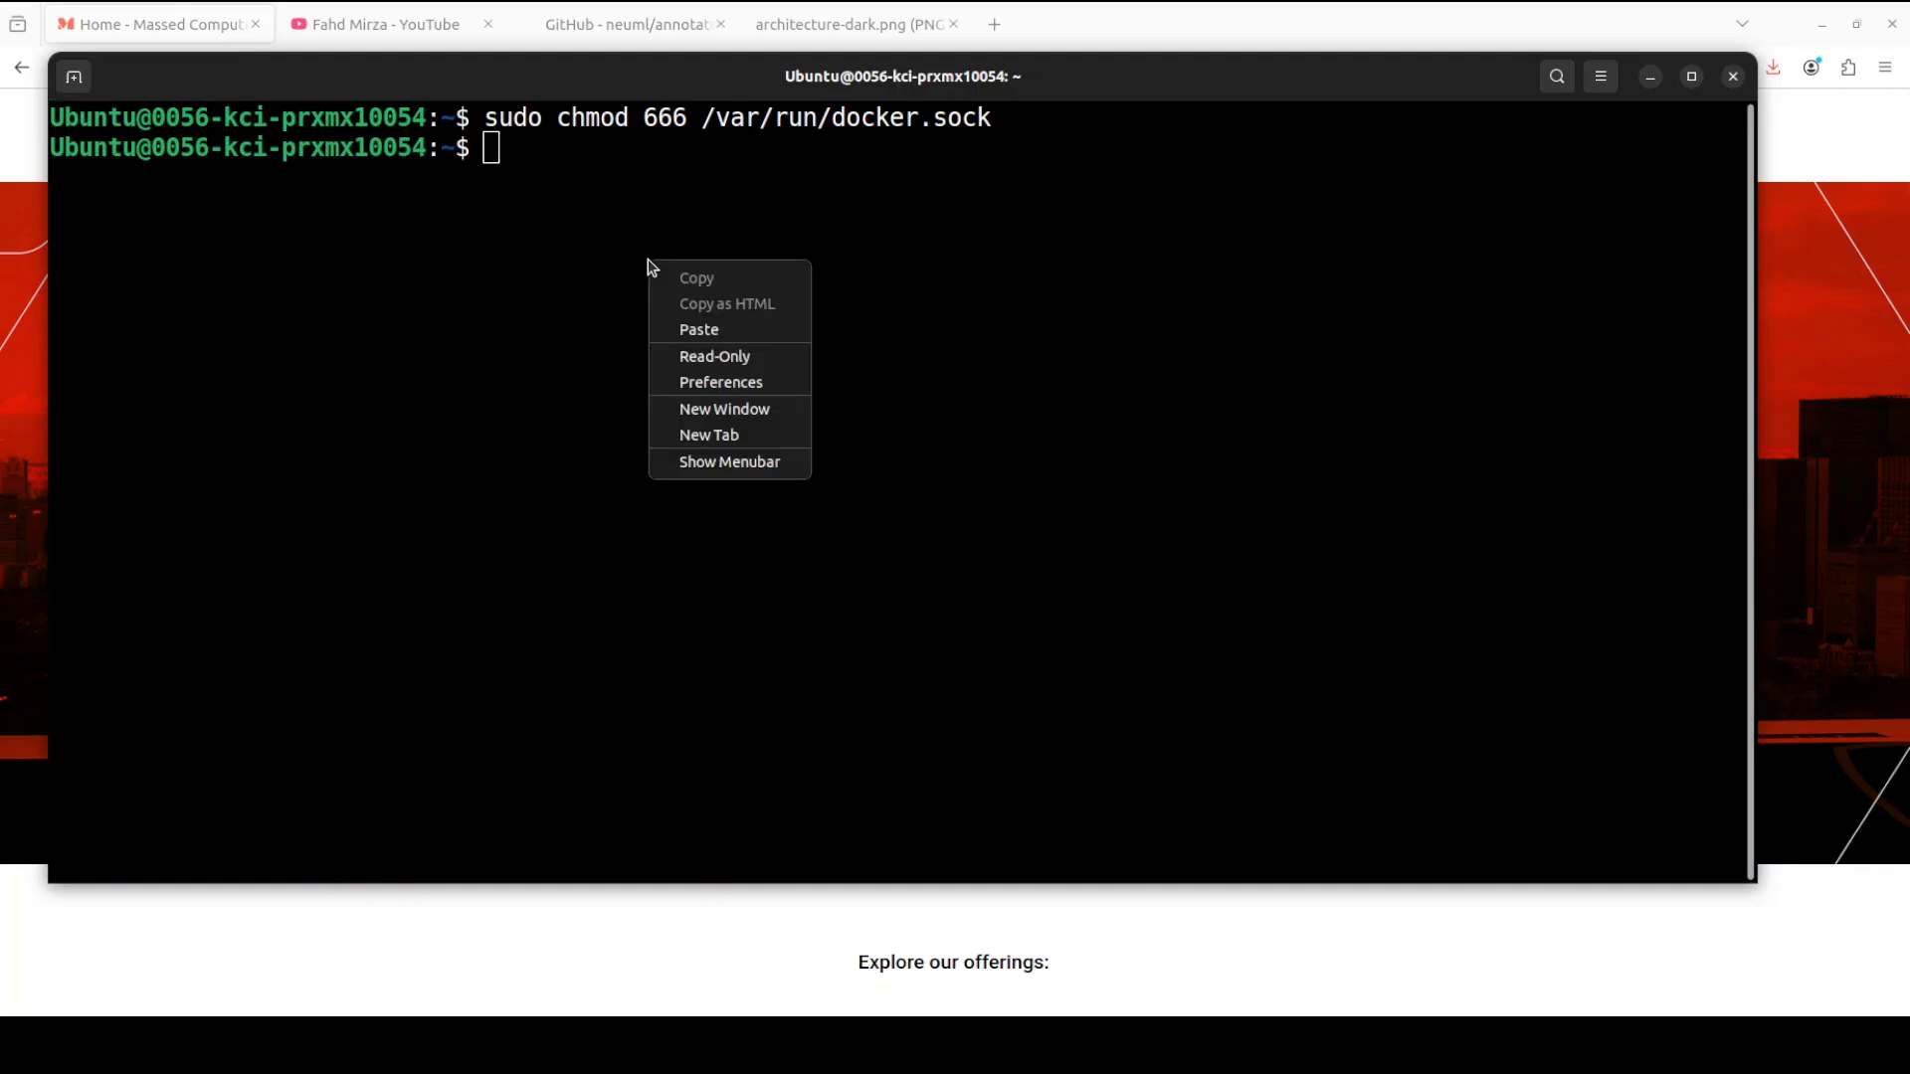
left_click(727, 330)
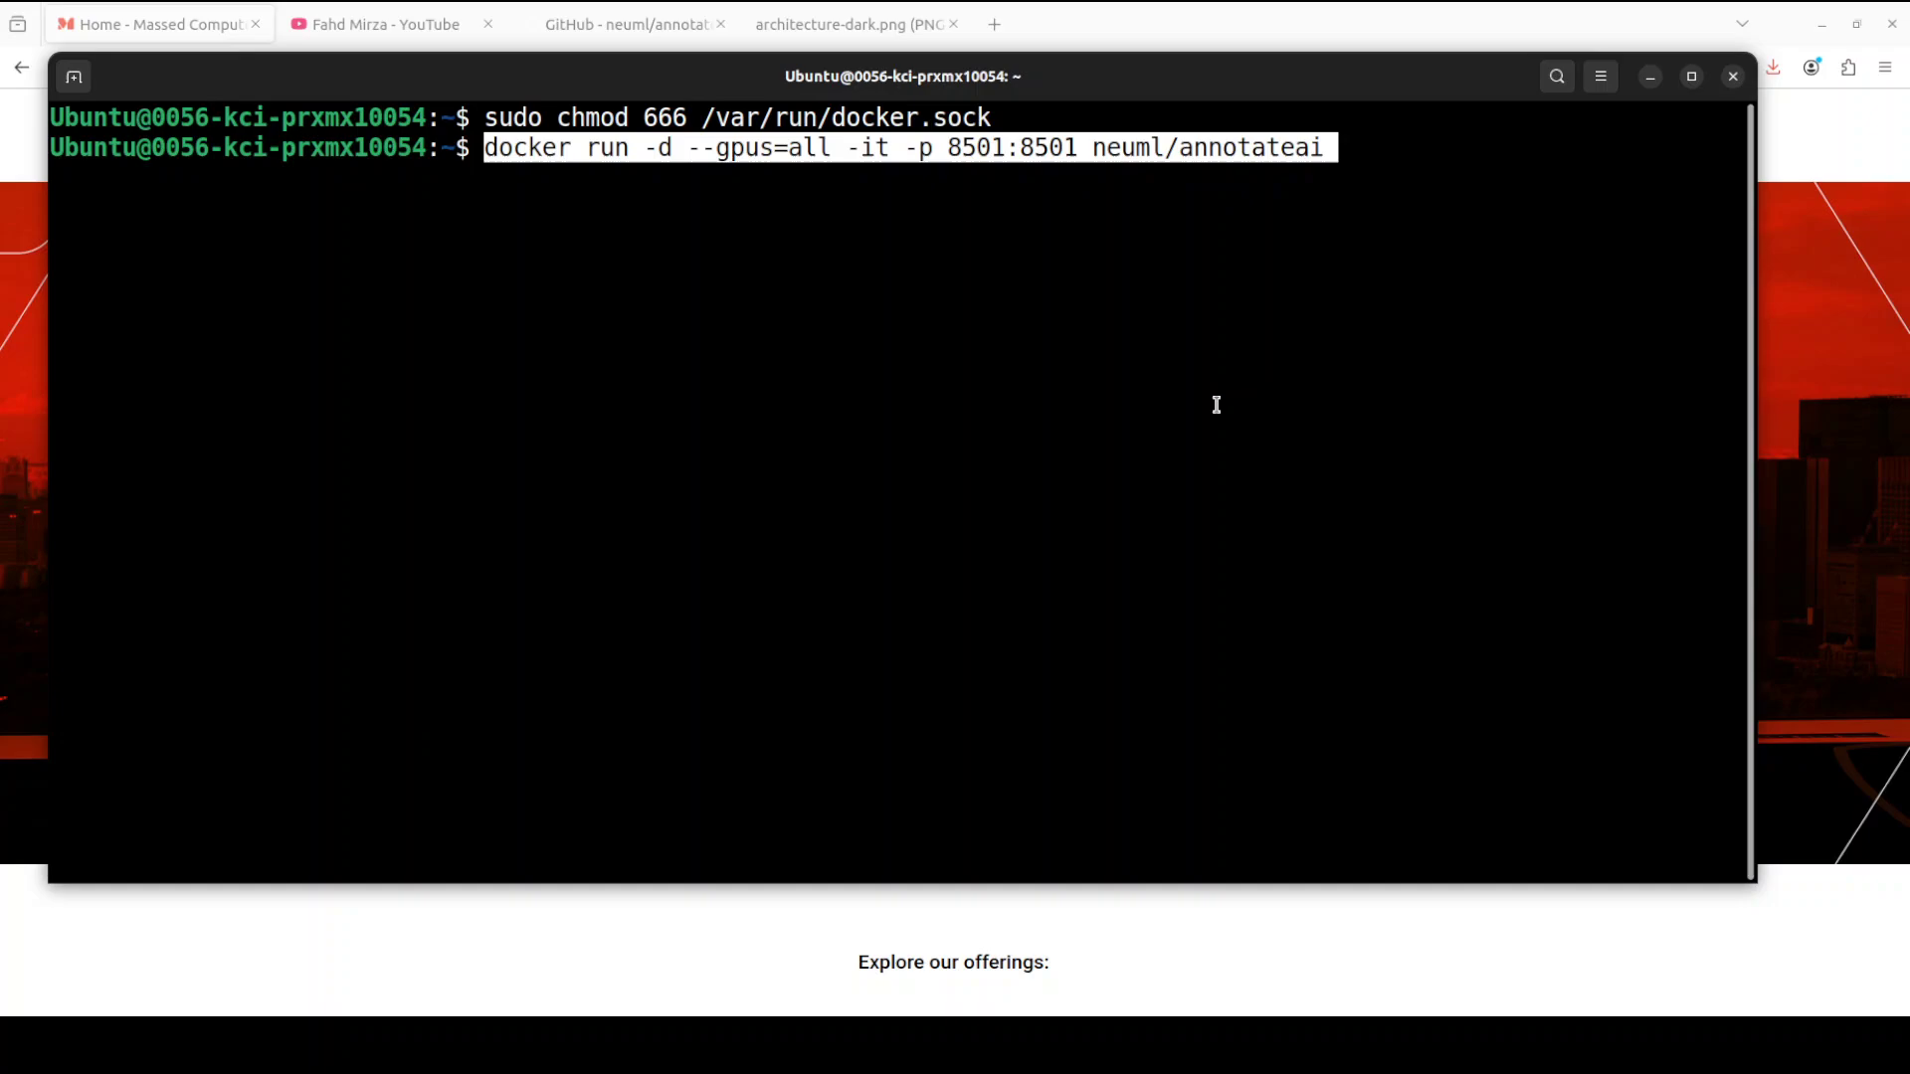
key("Return")
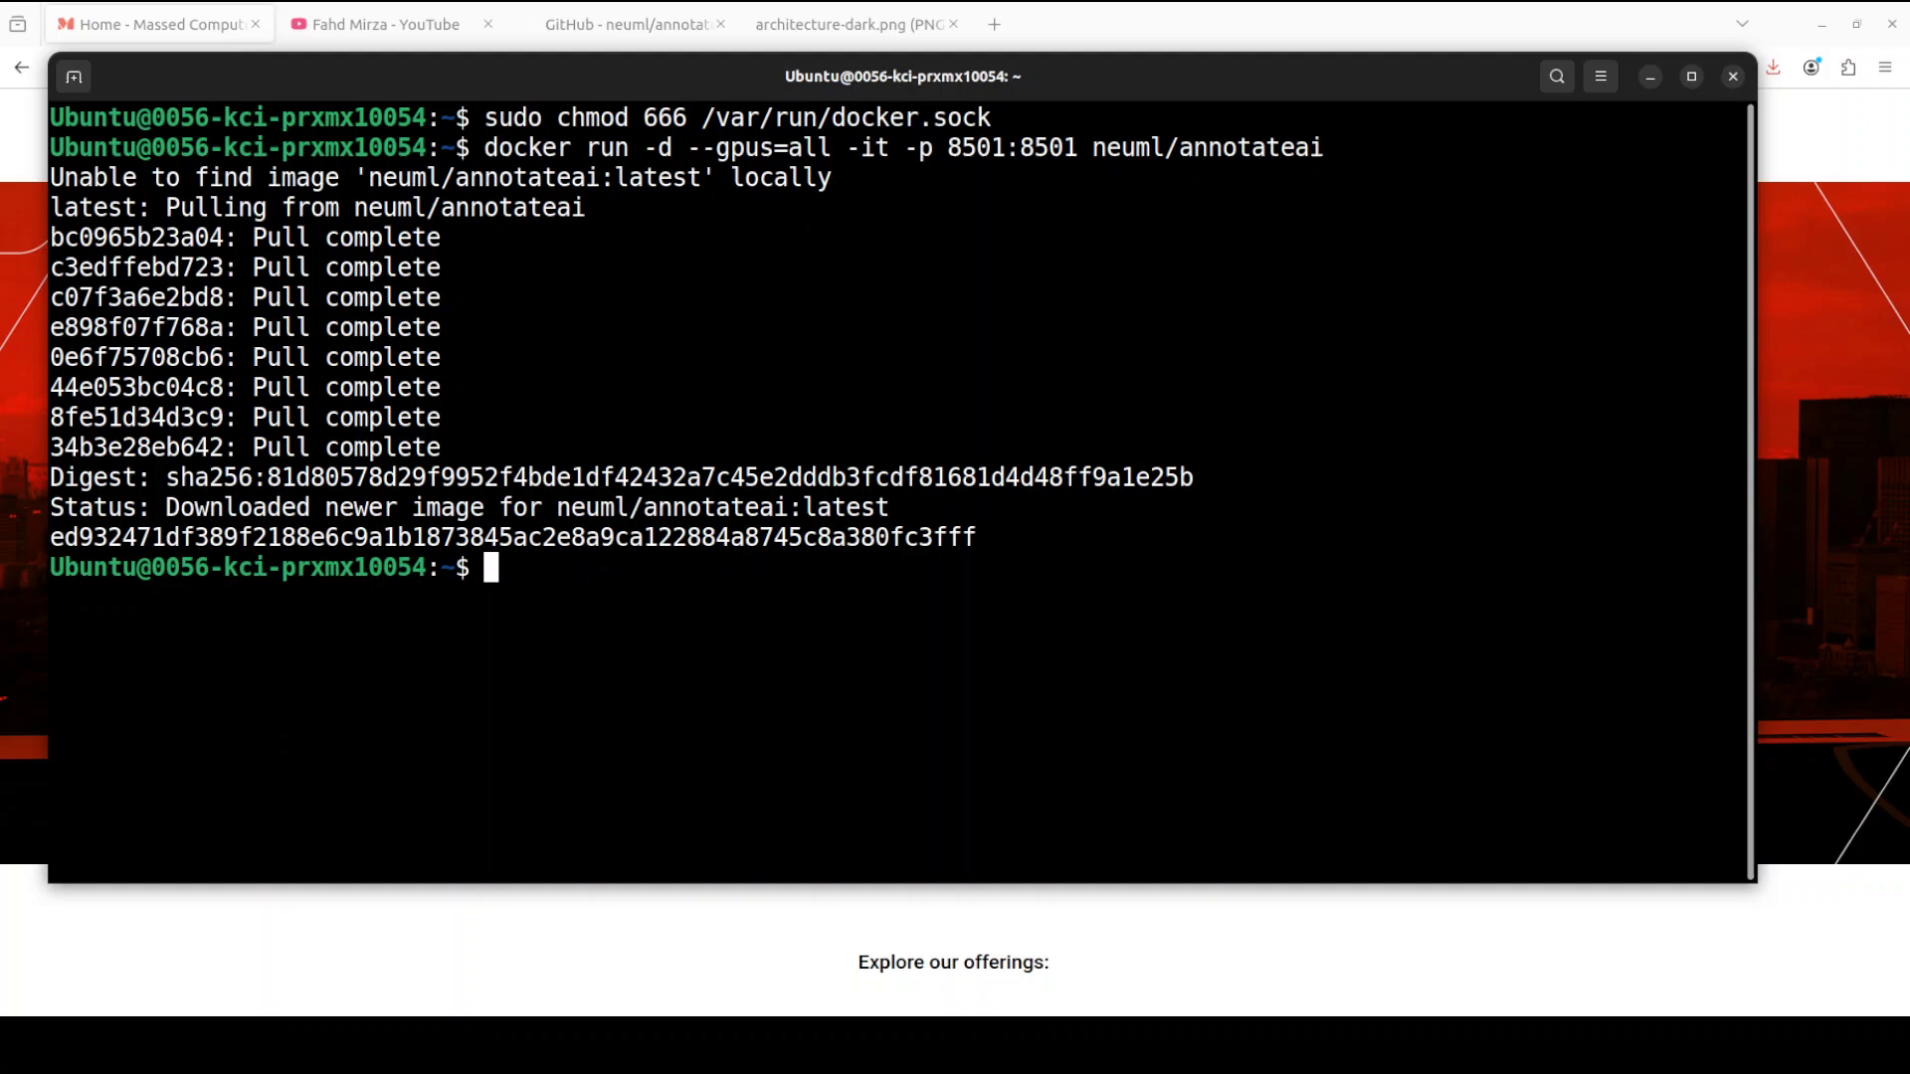
Load the local AnnotateAI app at localhost:8501 in a new Firefox tab.
left_click(994, 24)
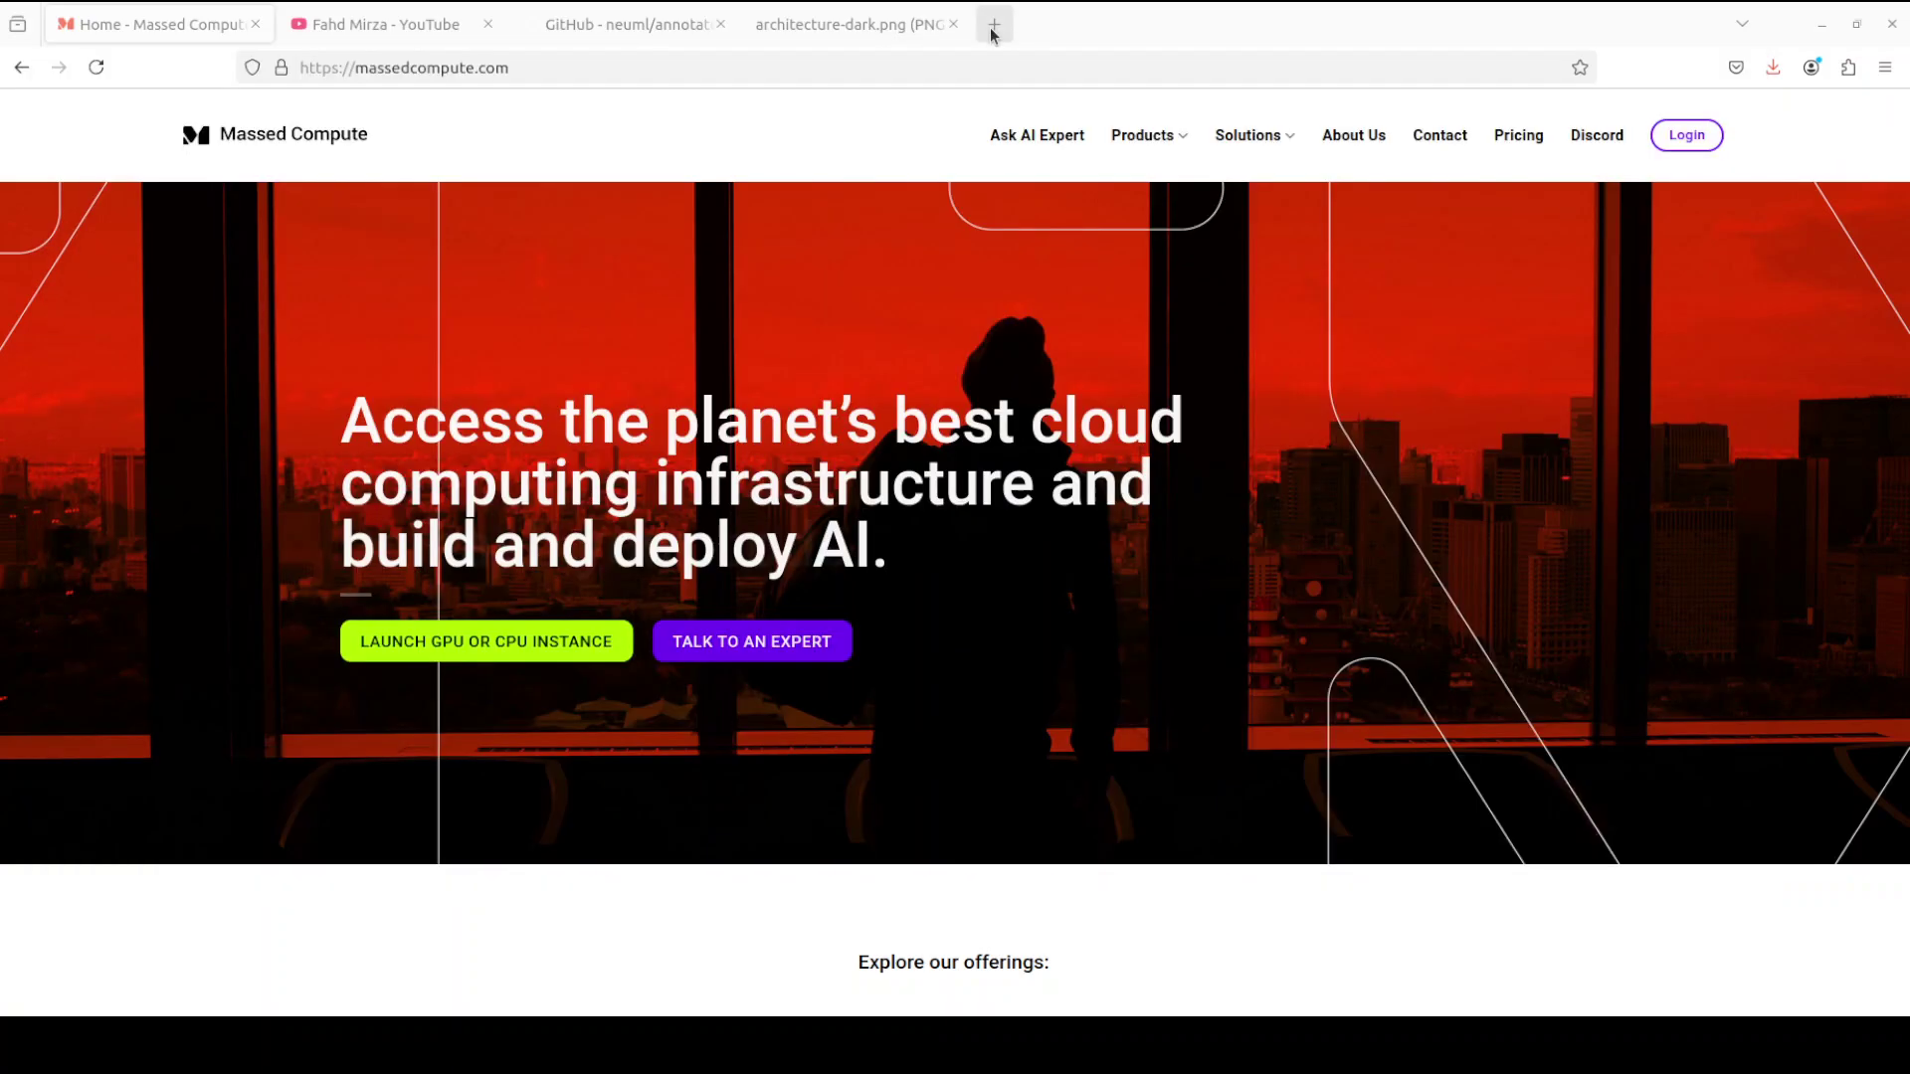
type("http://localhost:8501/")
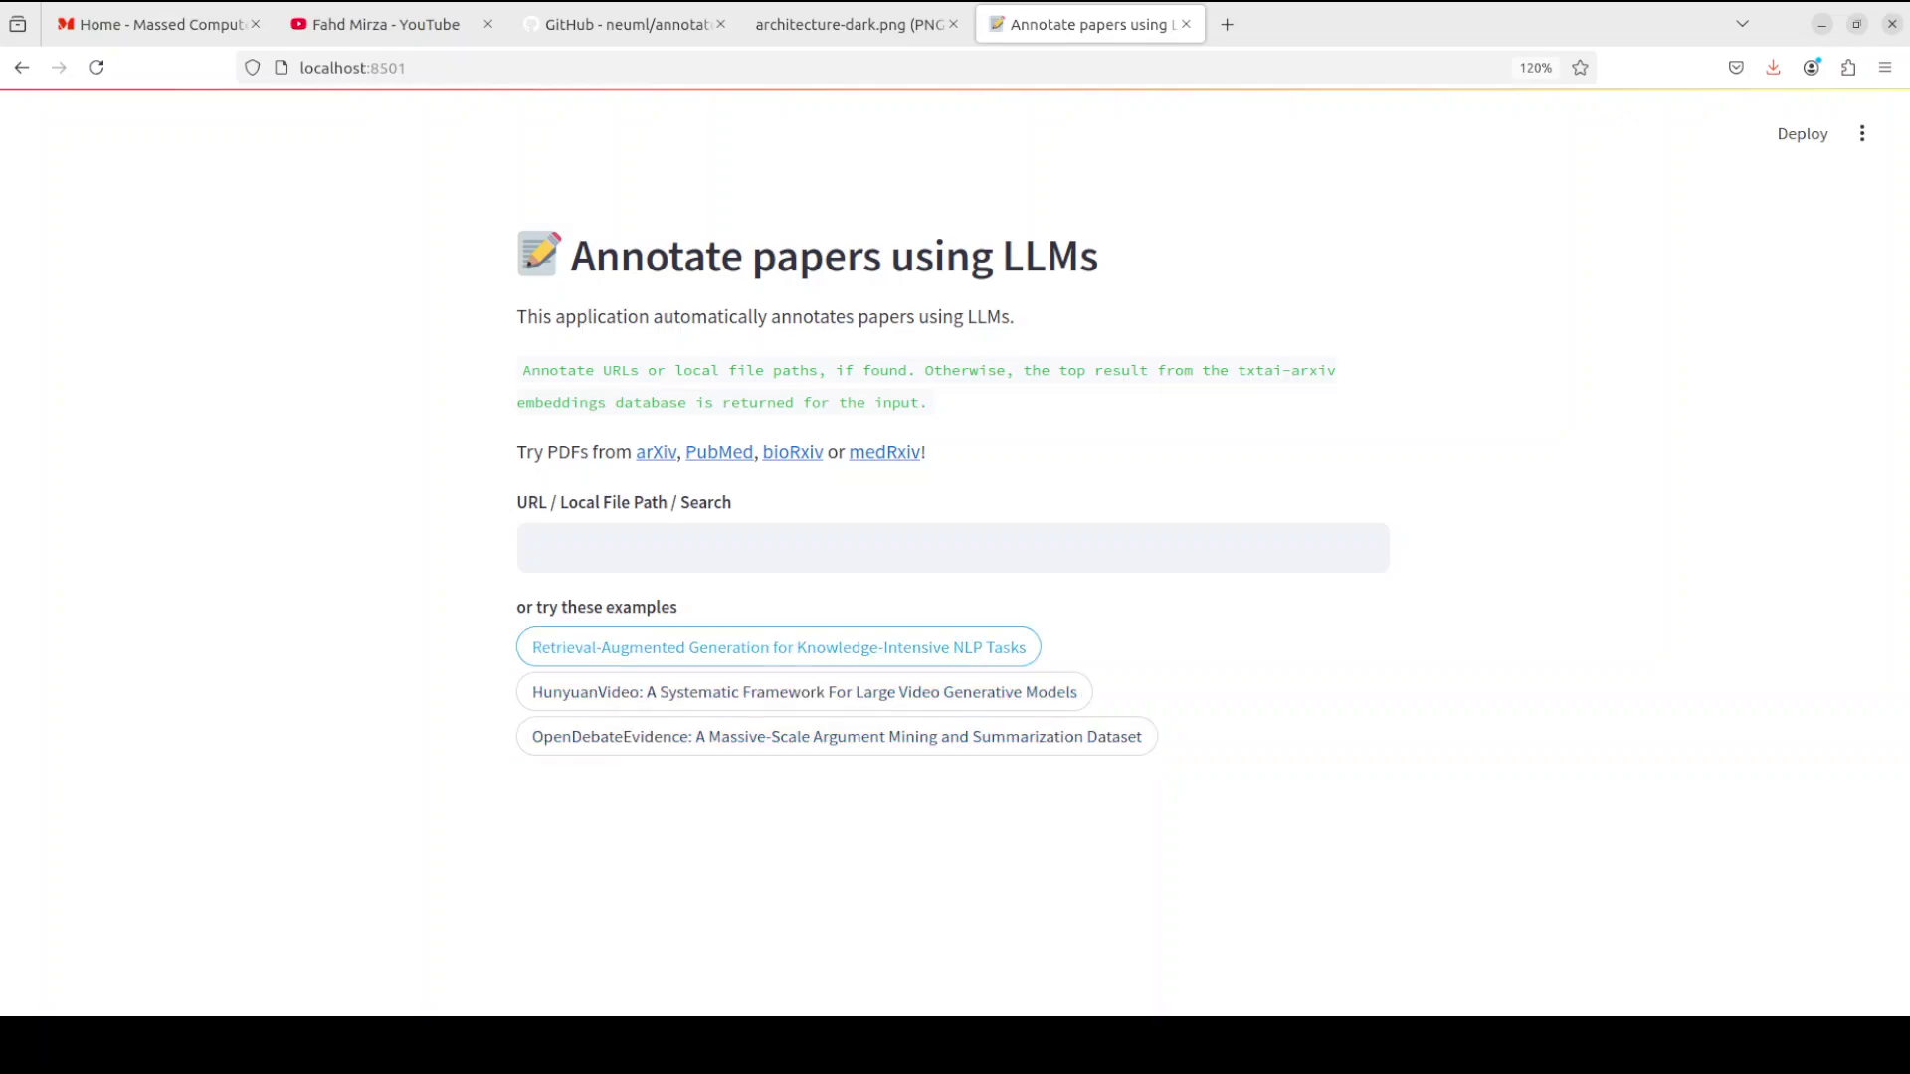
Start annotating the Retrieval-Augmented Generation example paper (arxiv.org/pdf/2005.11401) and bring up the Terminal dock menu.
left_click(657, 653)
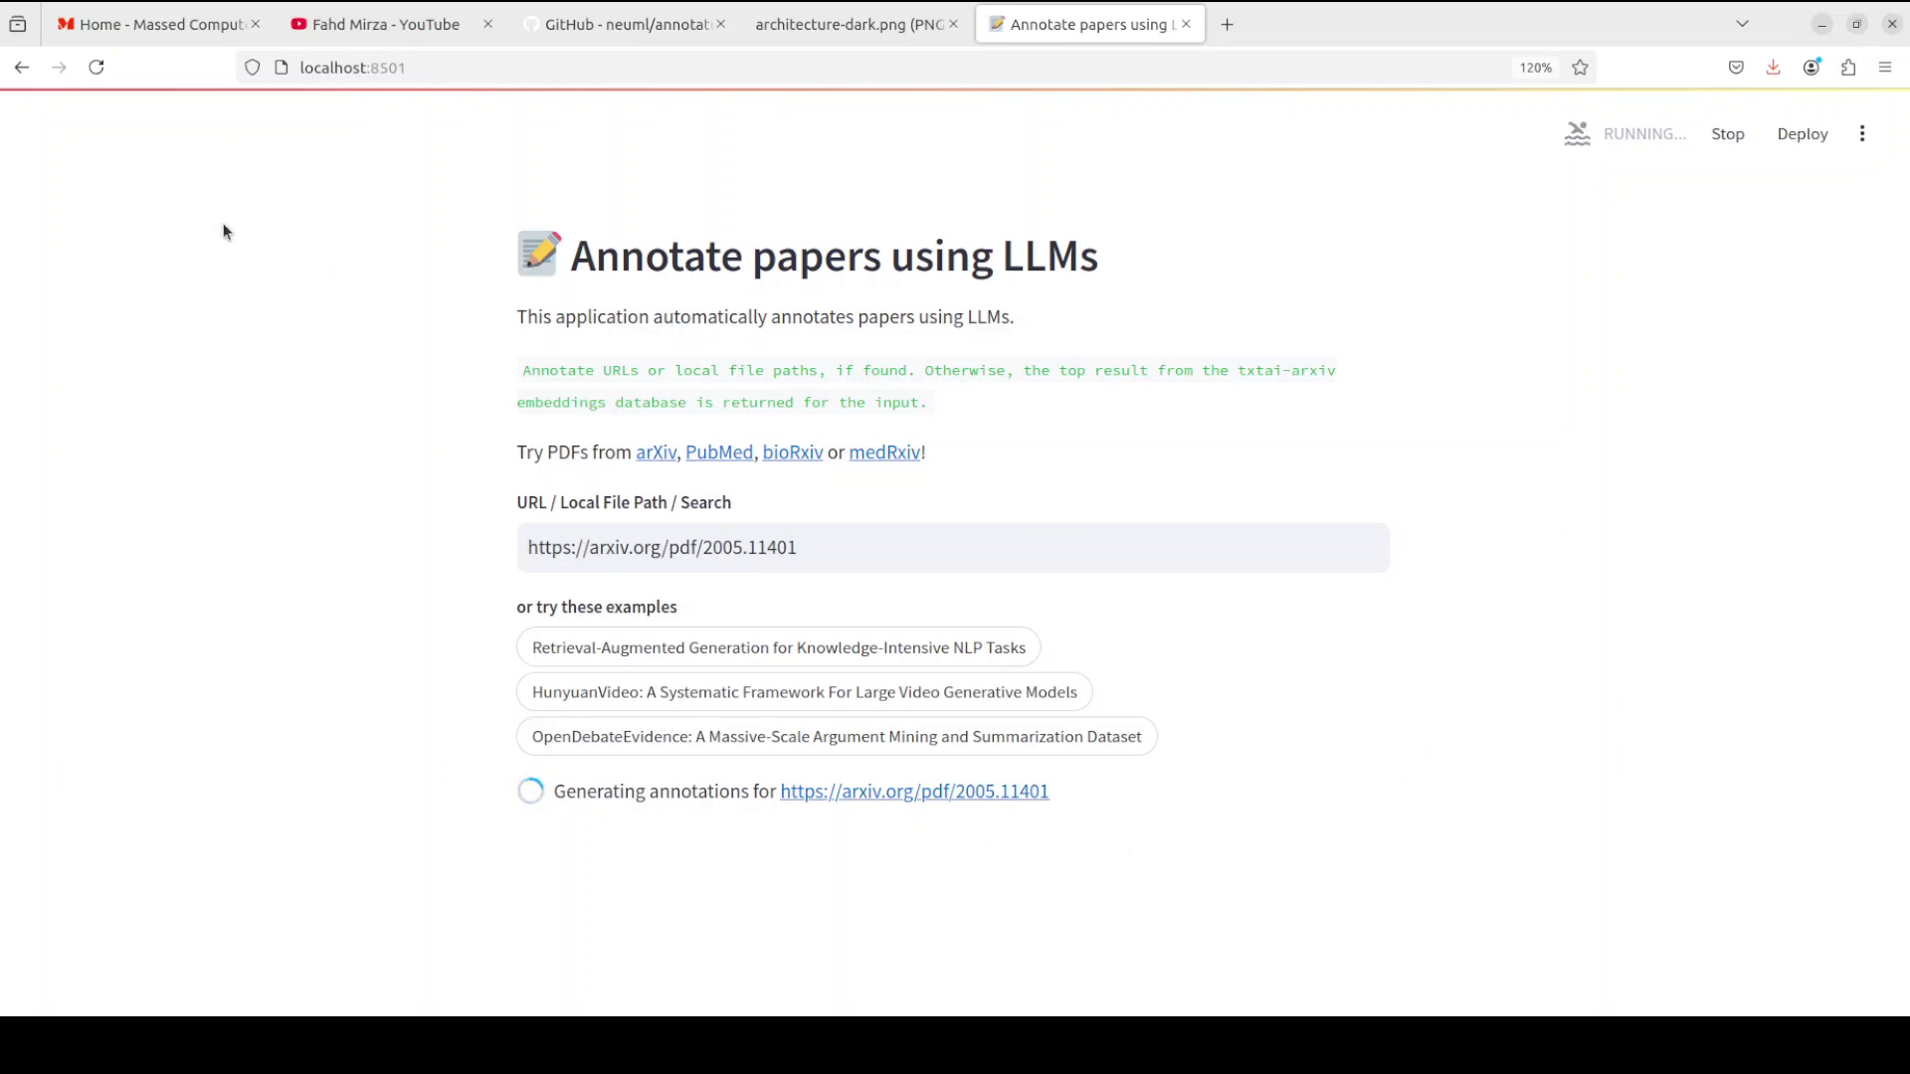
right_click(2, 229)
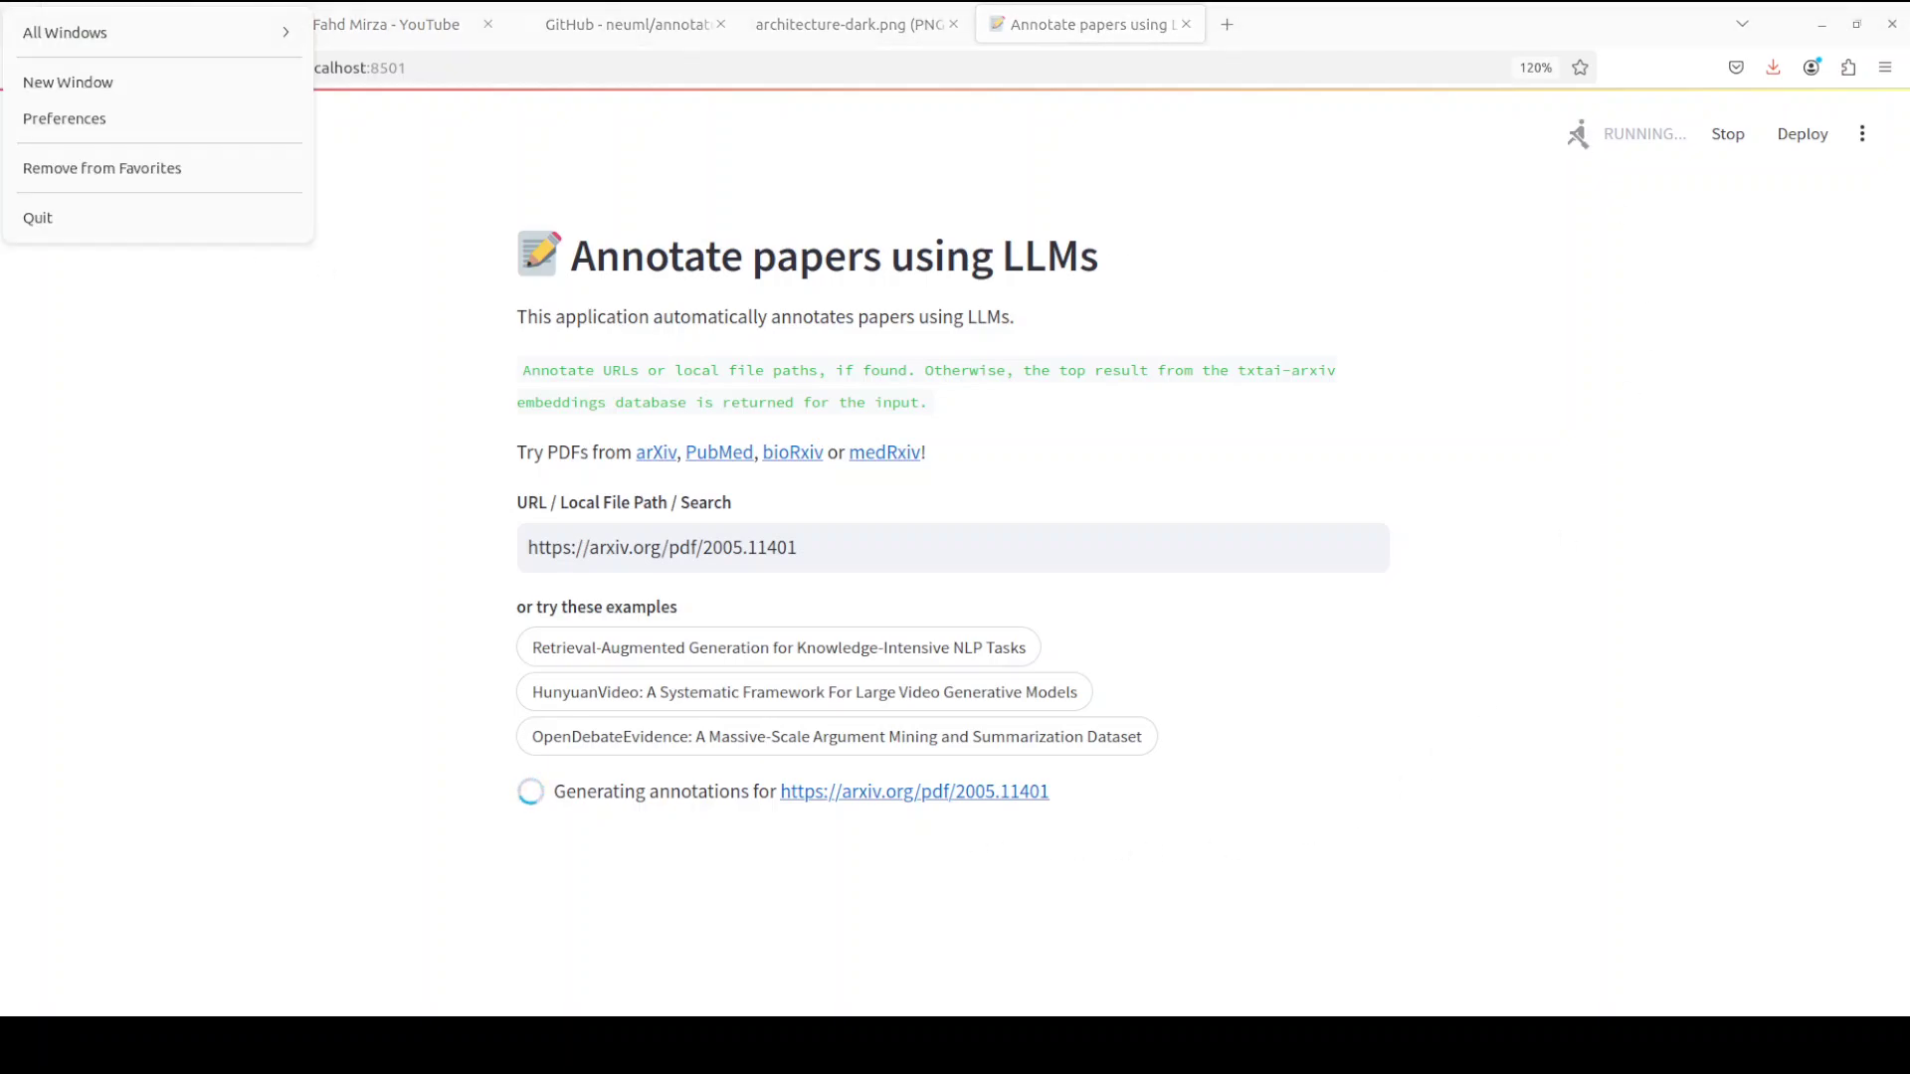
In a new, widened terminal, check nvidia-smi shows about 6287MiB used on the RTX A6000, then close it.
left_click(79, 75)
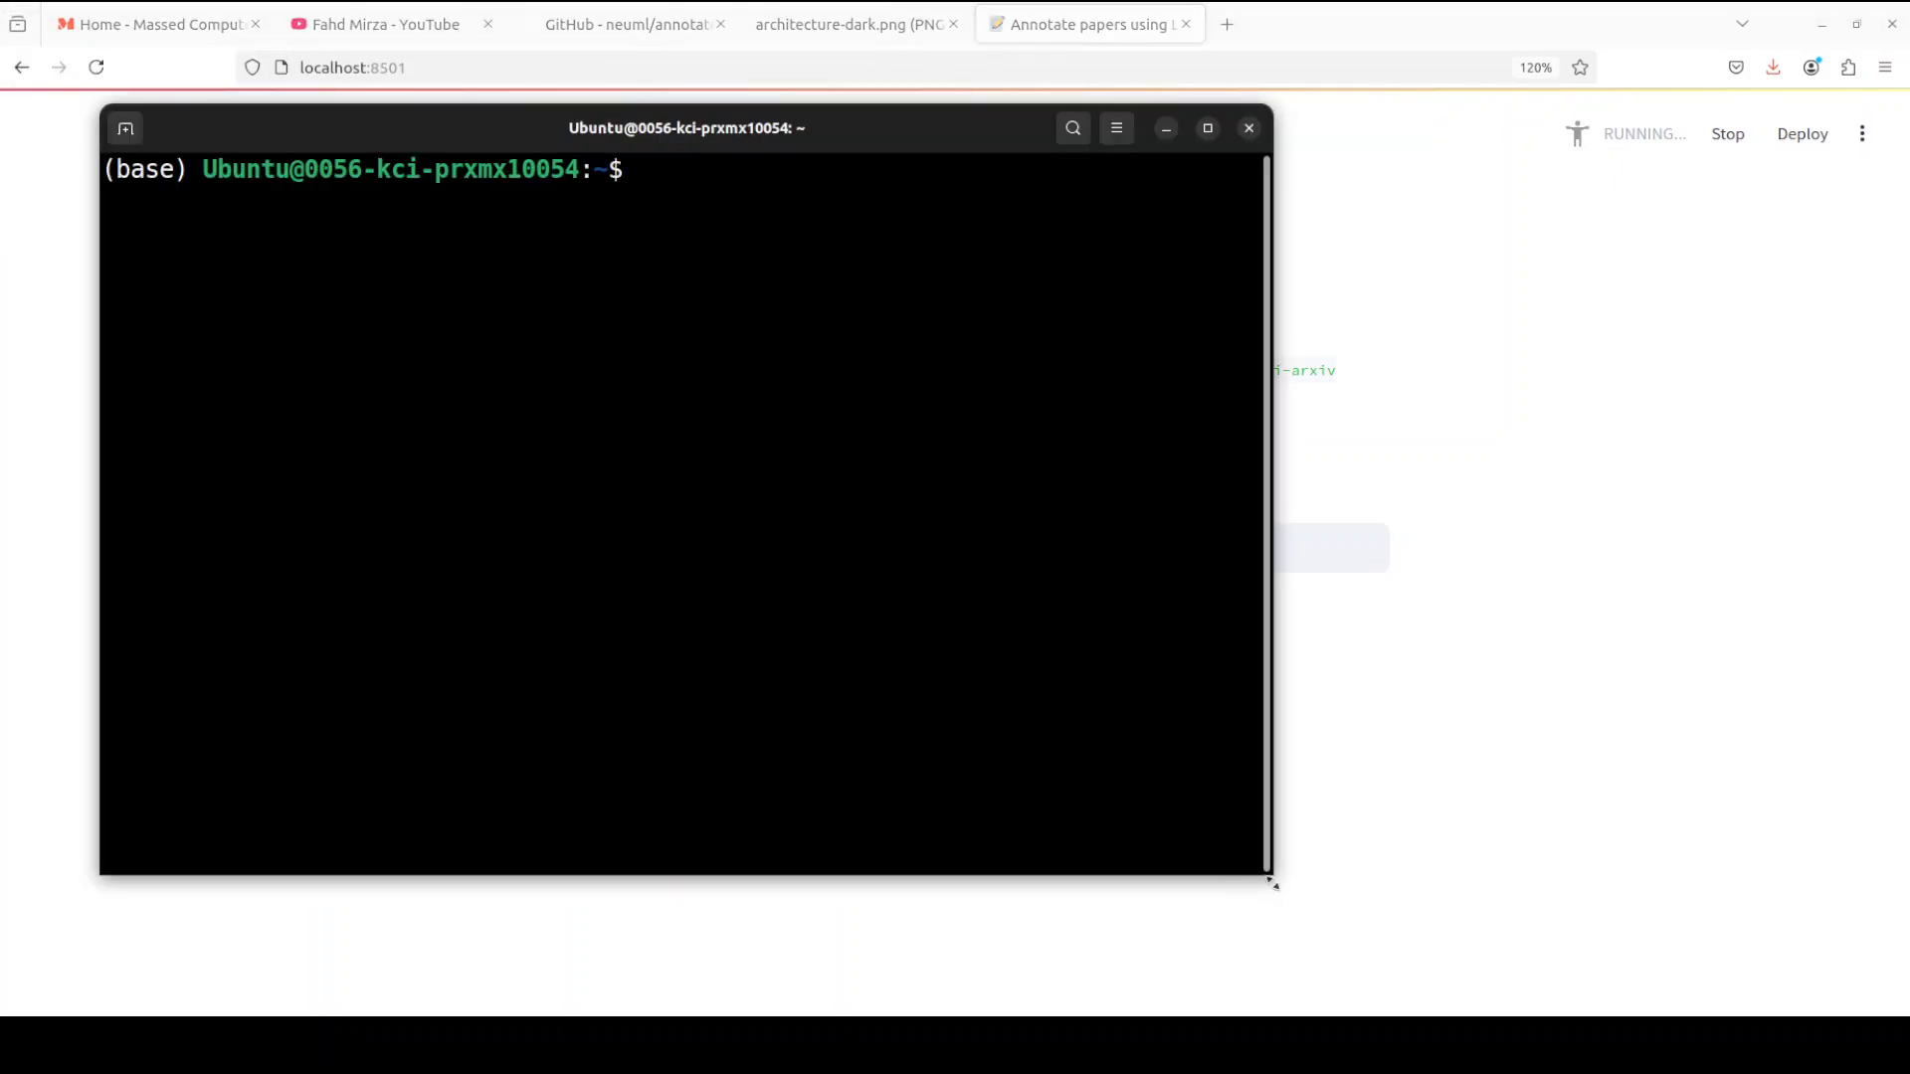
left_click_drag(1272, 883, 1727, 891)
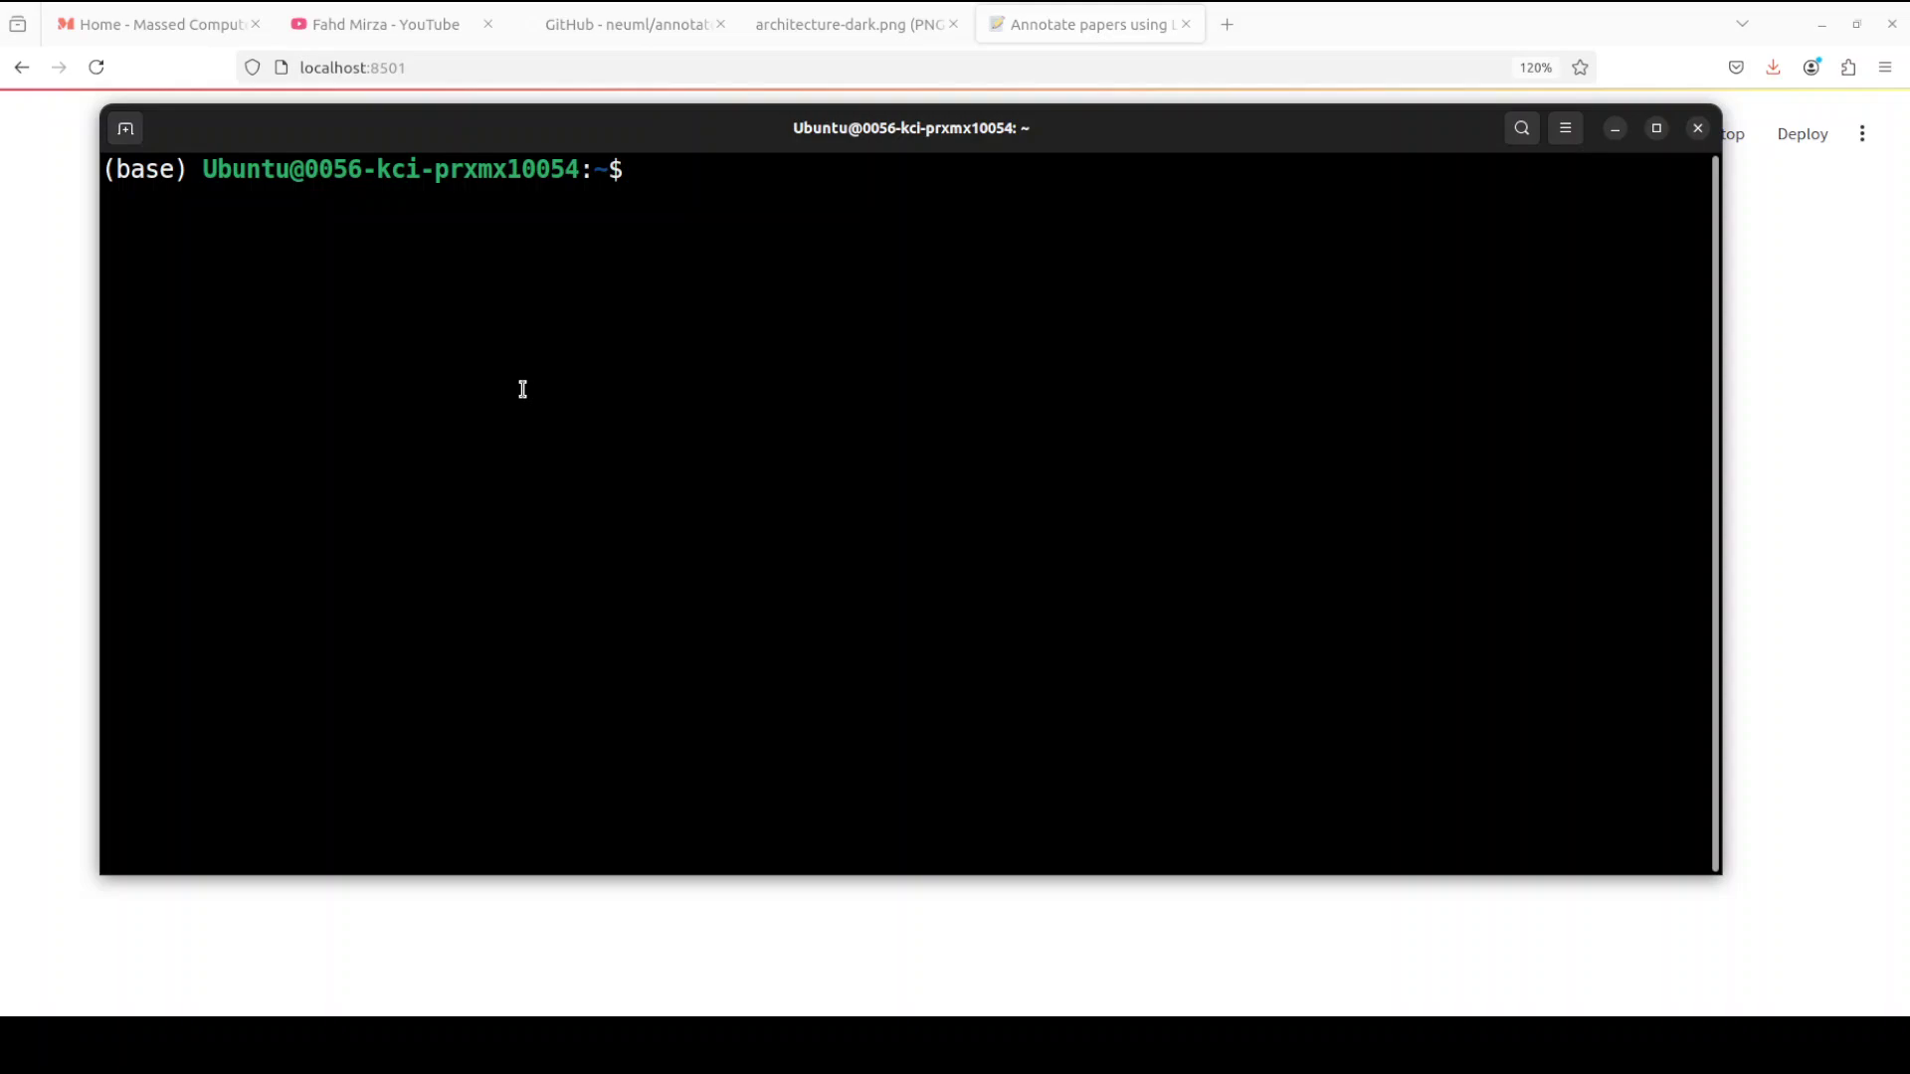
type("nvidia-smi")
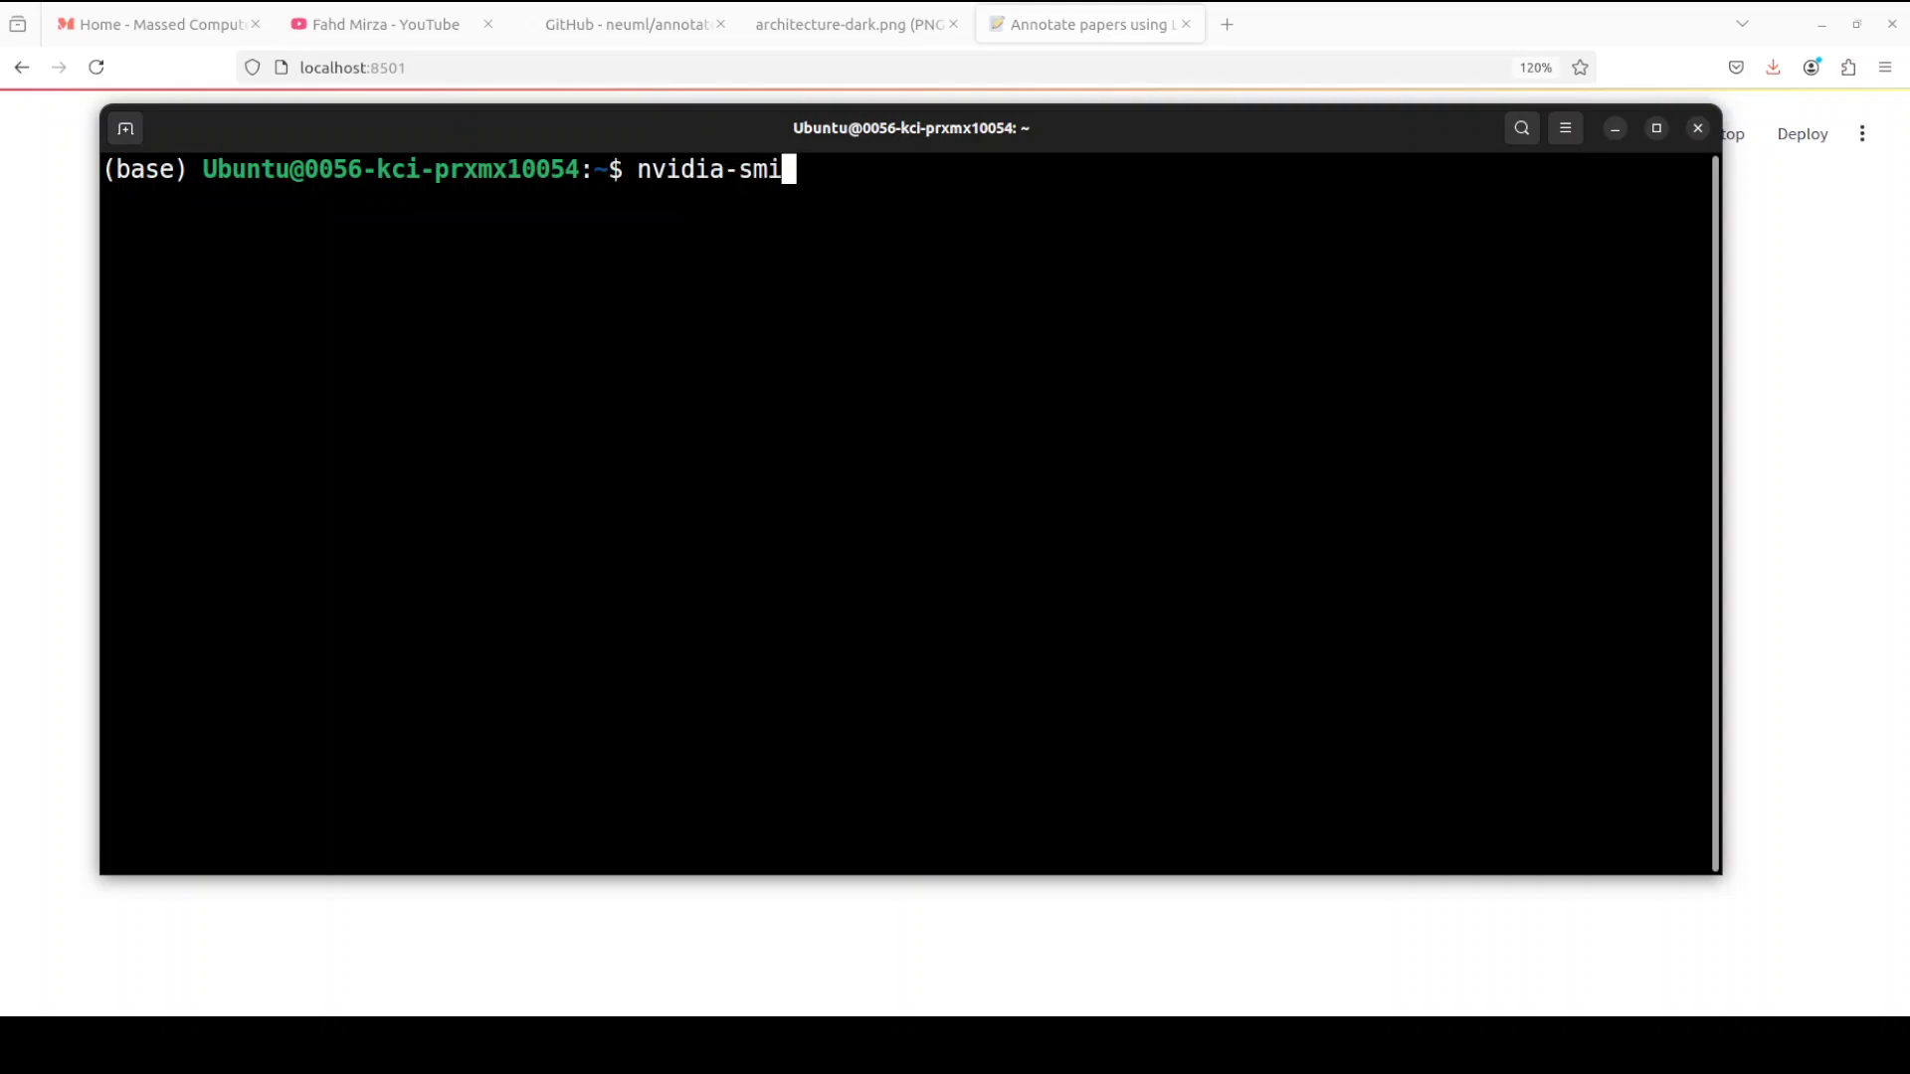
key("Return")
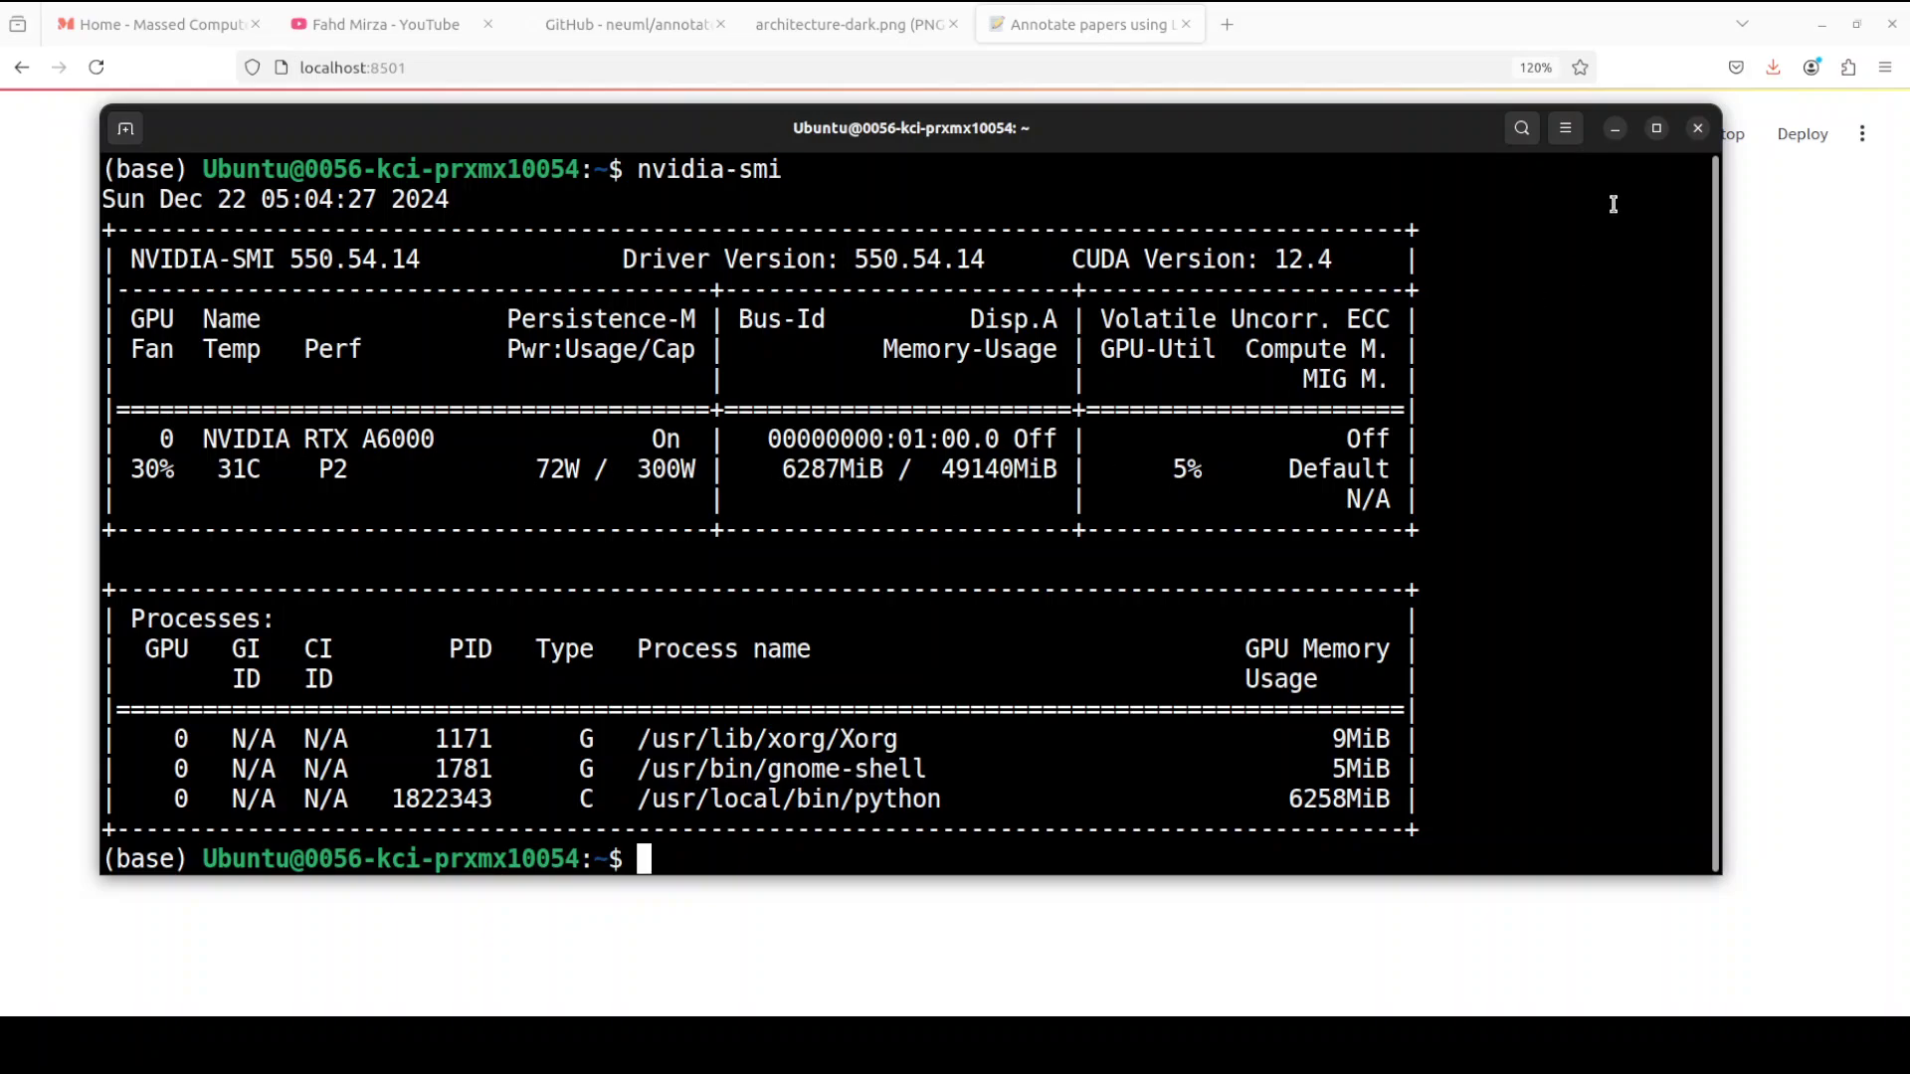
left_click(1698, 129)
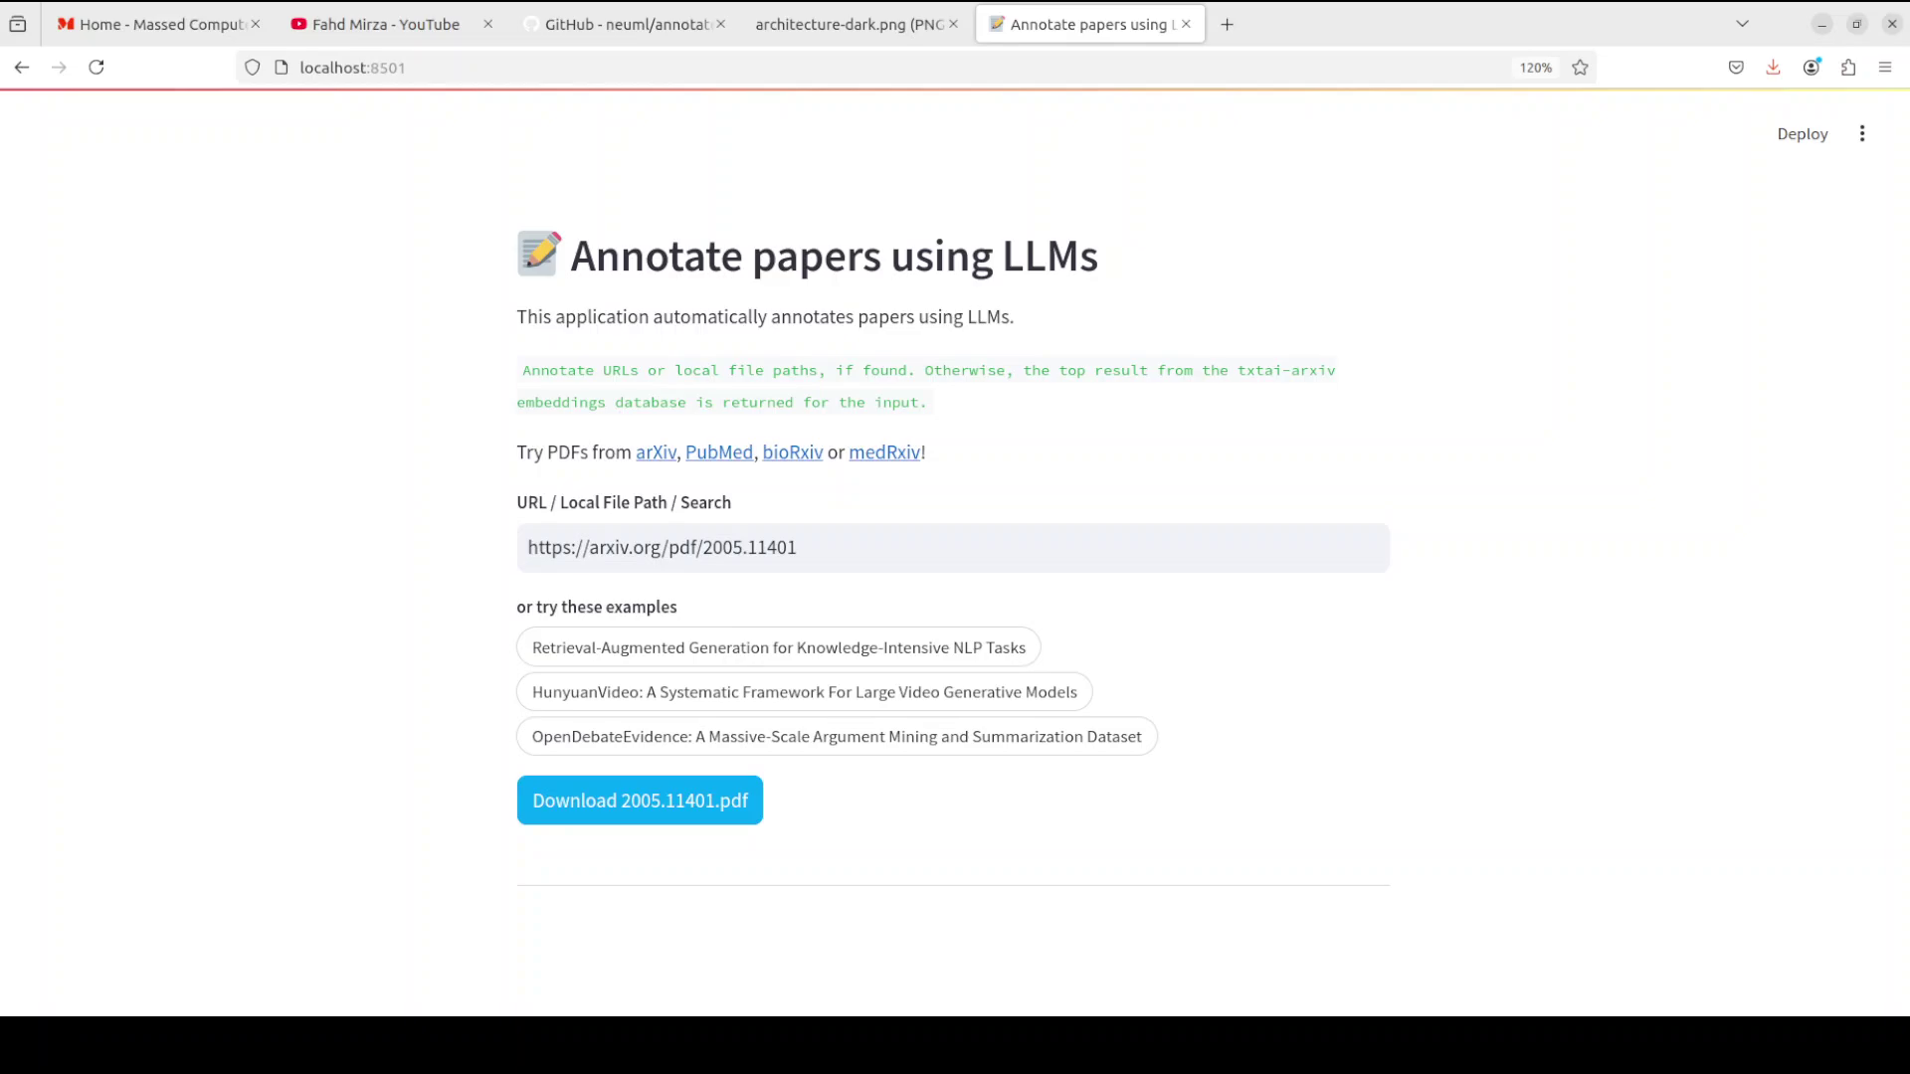
Scroll through the annotated 2005.11401 preview, reviewing highlights labelled with topics like 'Retrieving Additional Documents'.
scroll(953, 587, "down", 4)
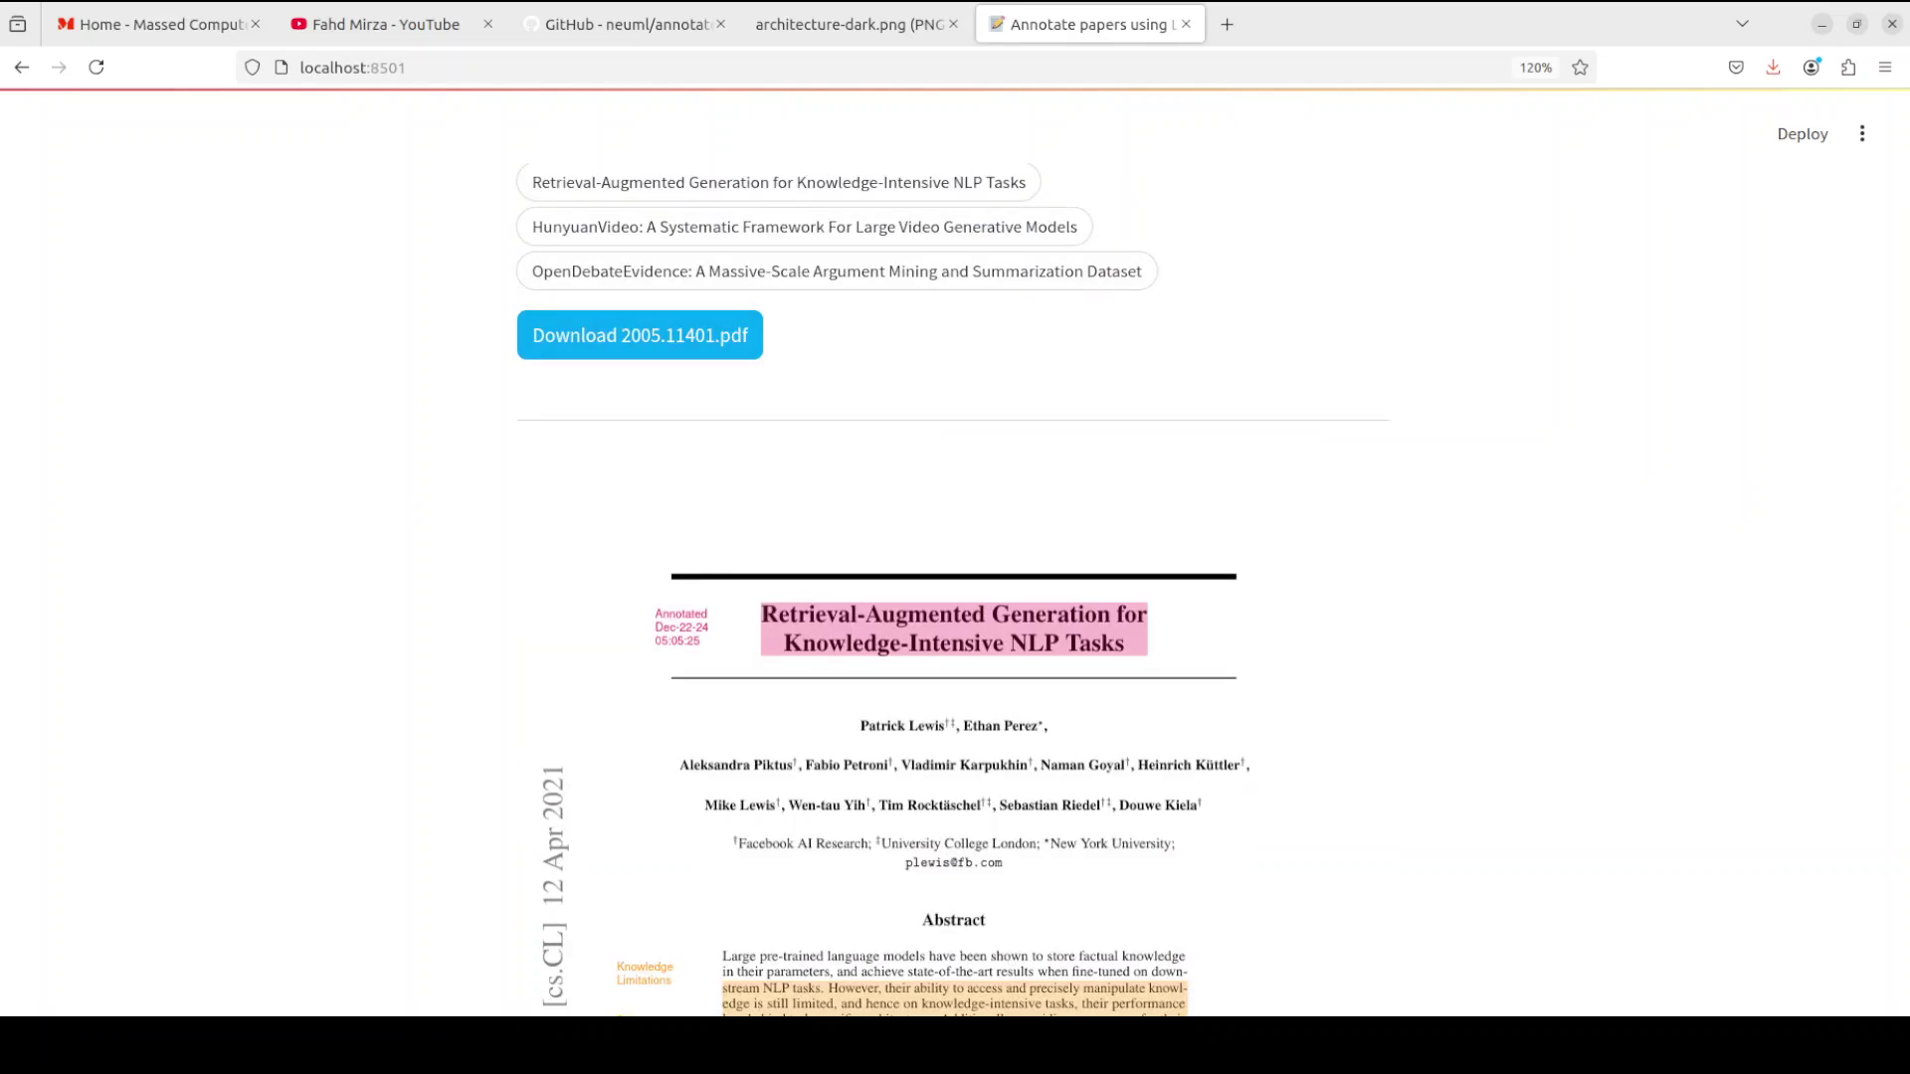
scroll(953, 587, "down", 1)
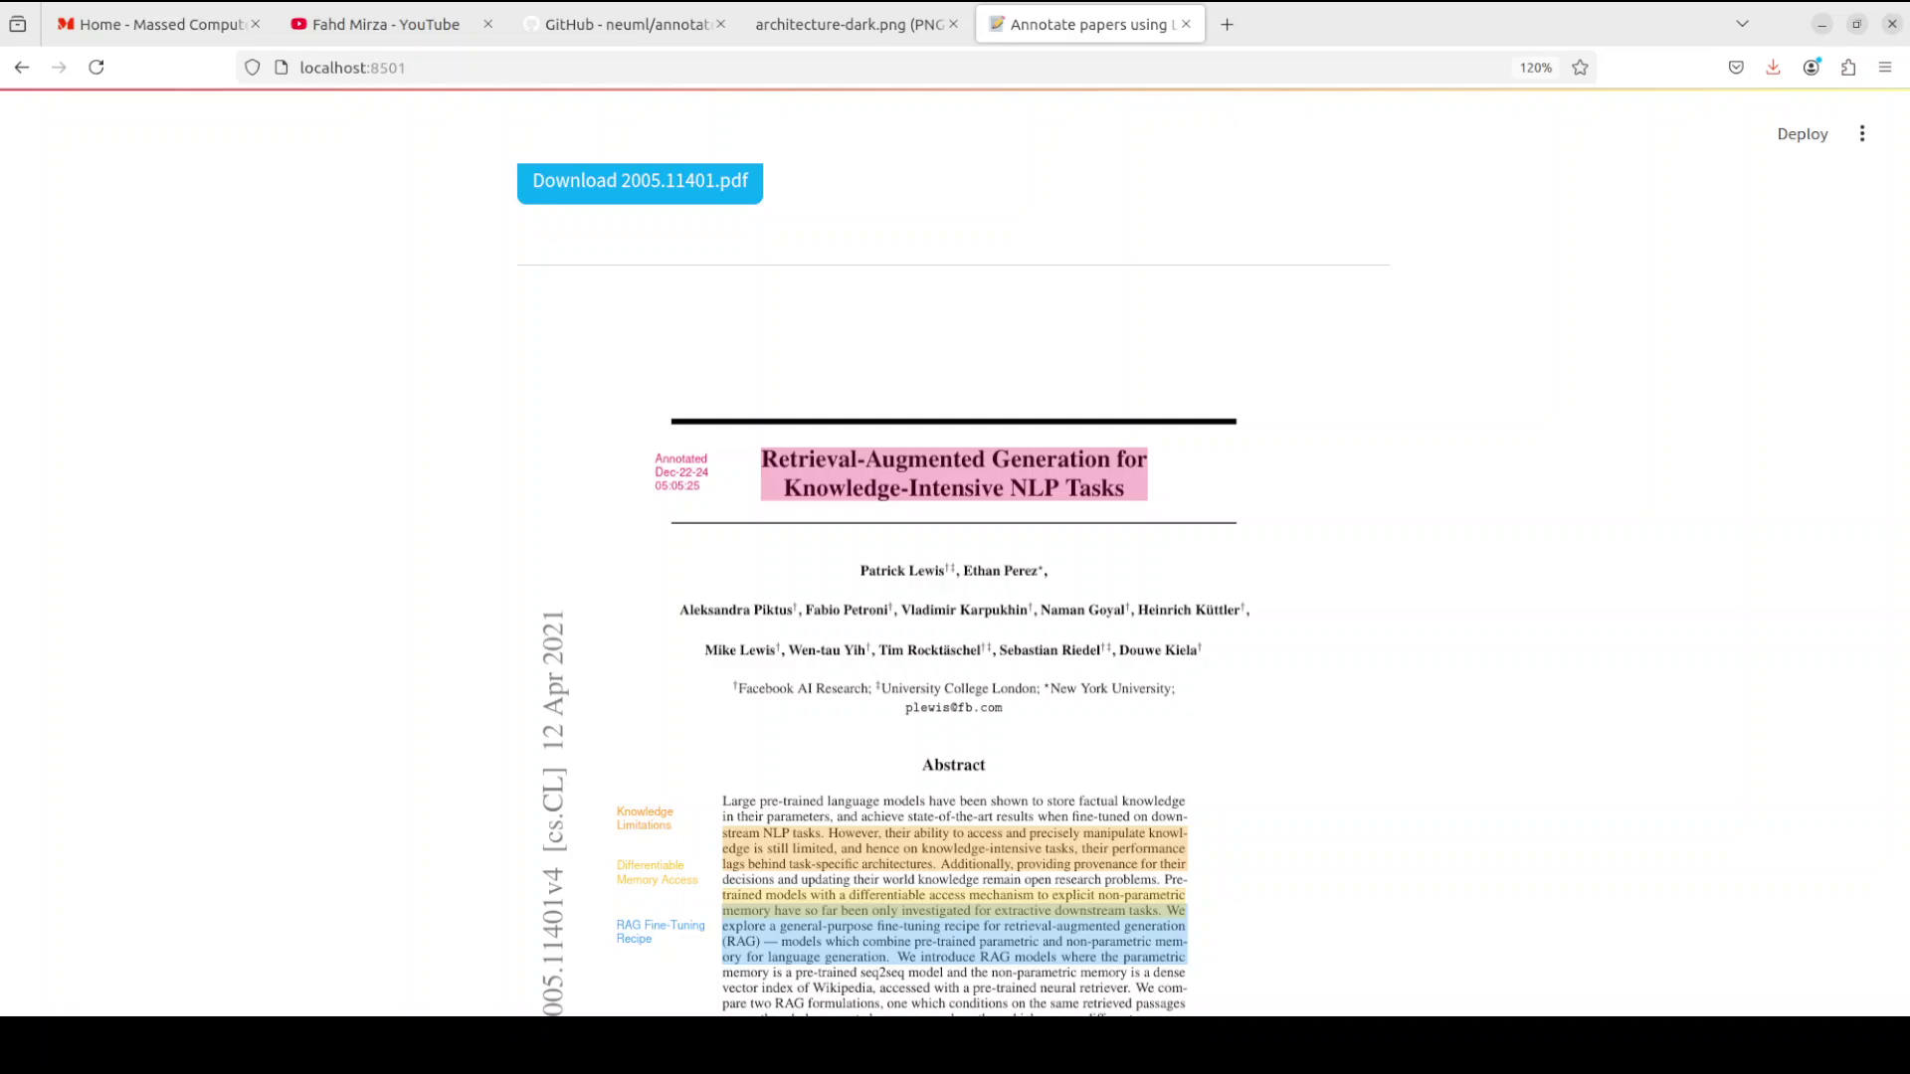
scroll(953, 587, "down", 1)
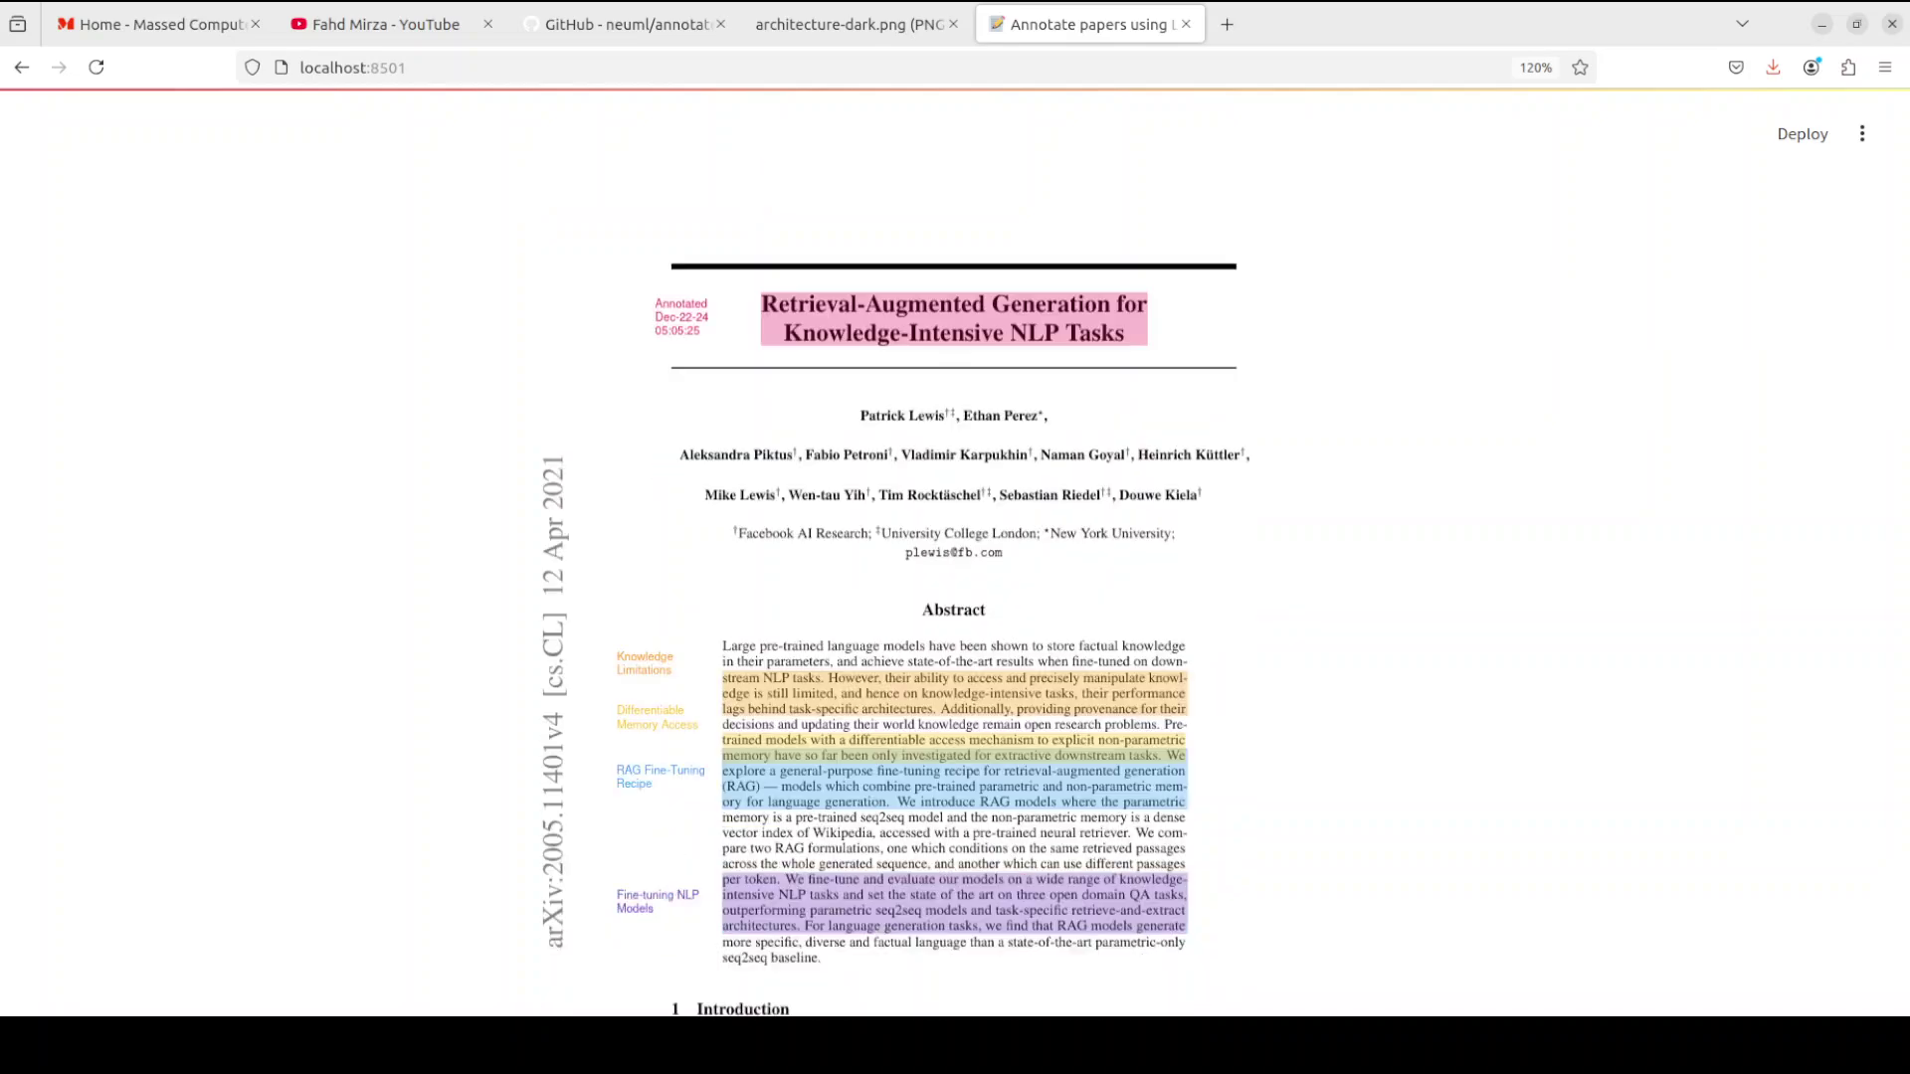
scroll(953, 587, "down", 1)
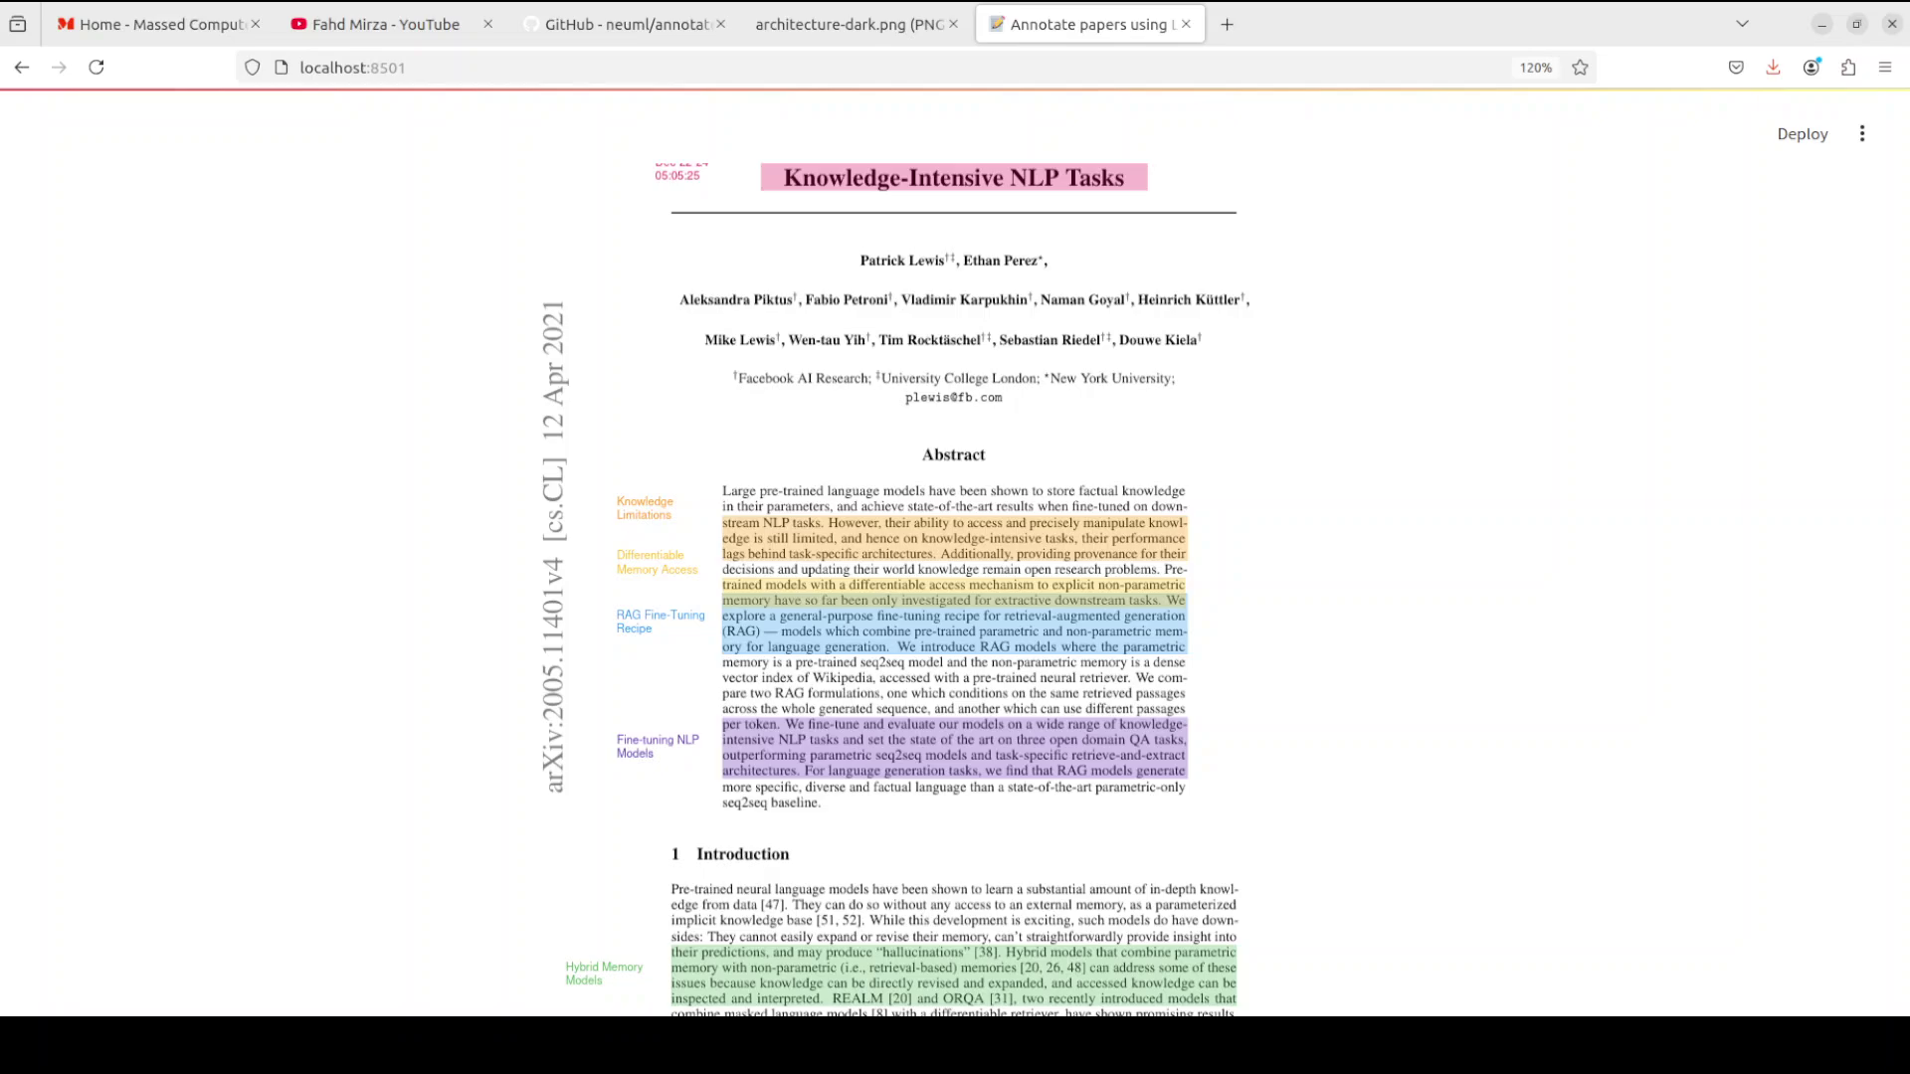
scroll(953, 587, "down", 2)
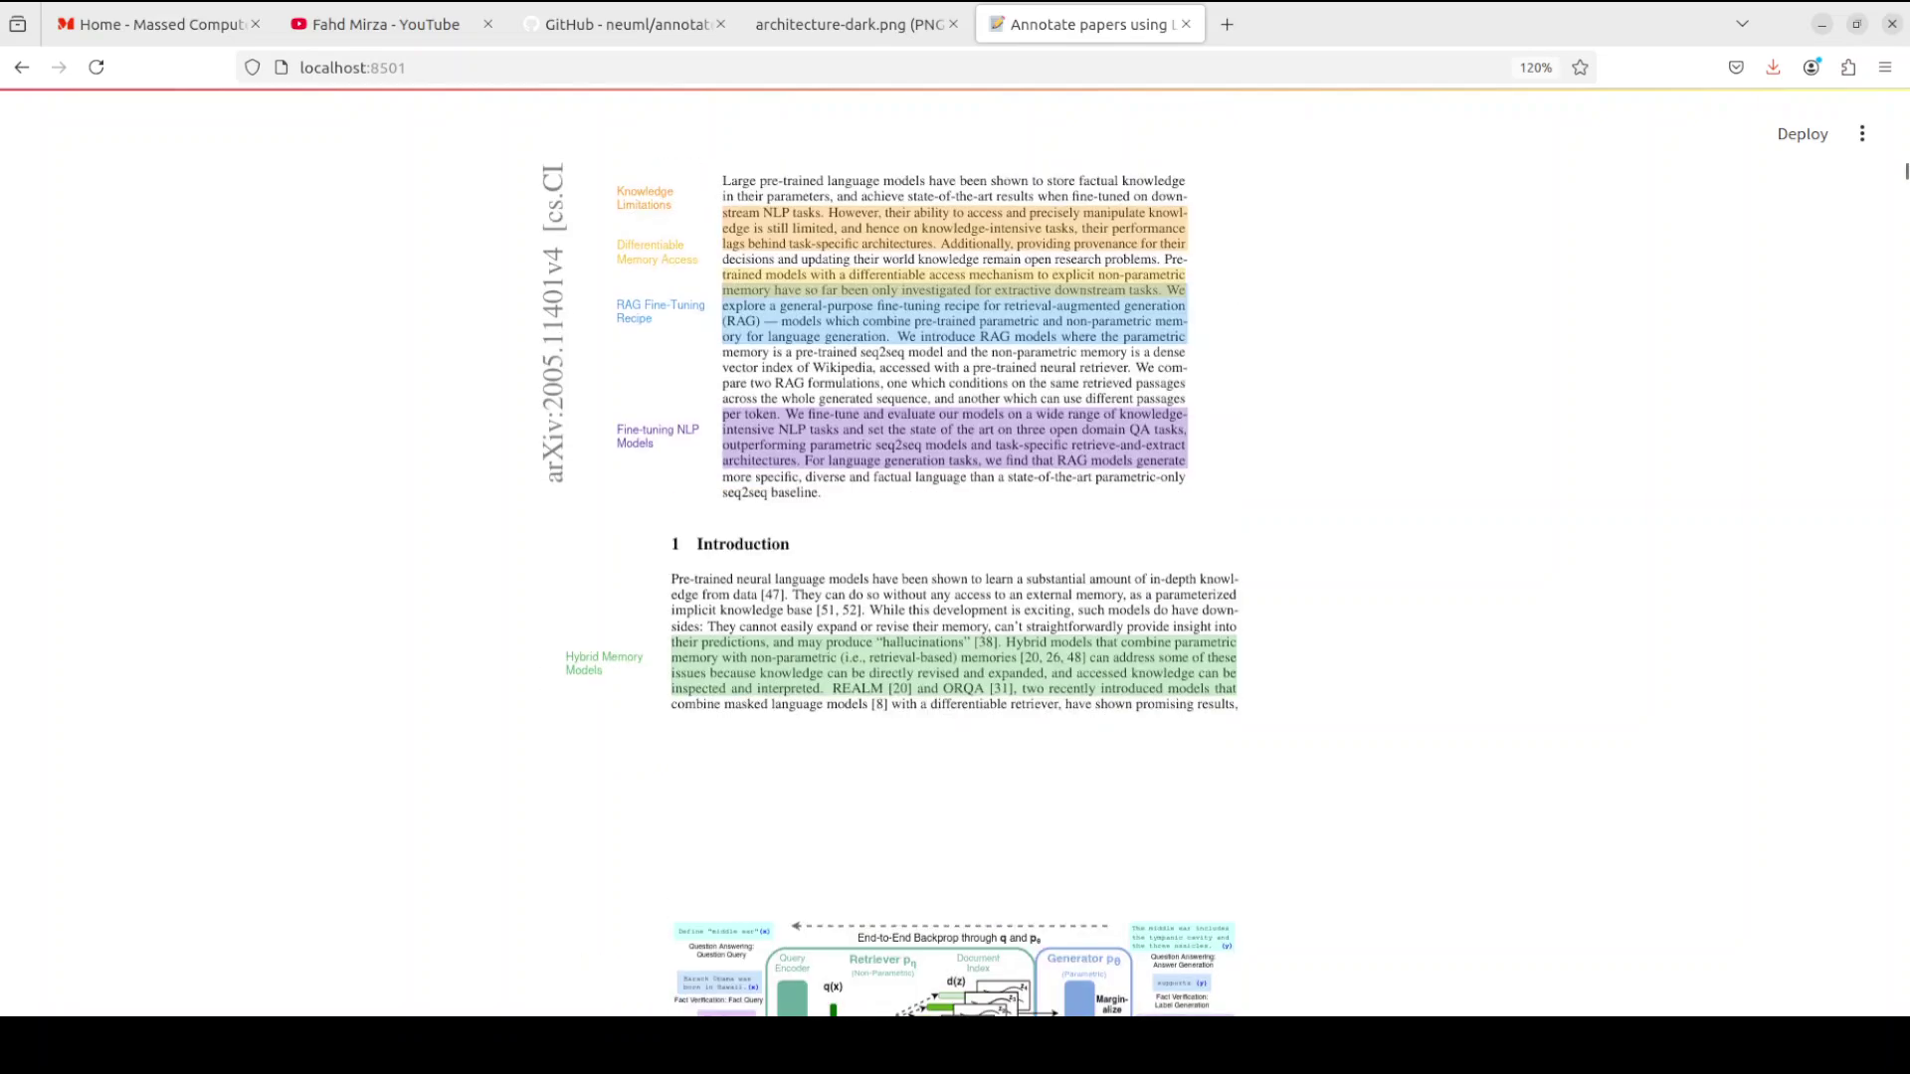
scroll(953, 587, "down", 2)
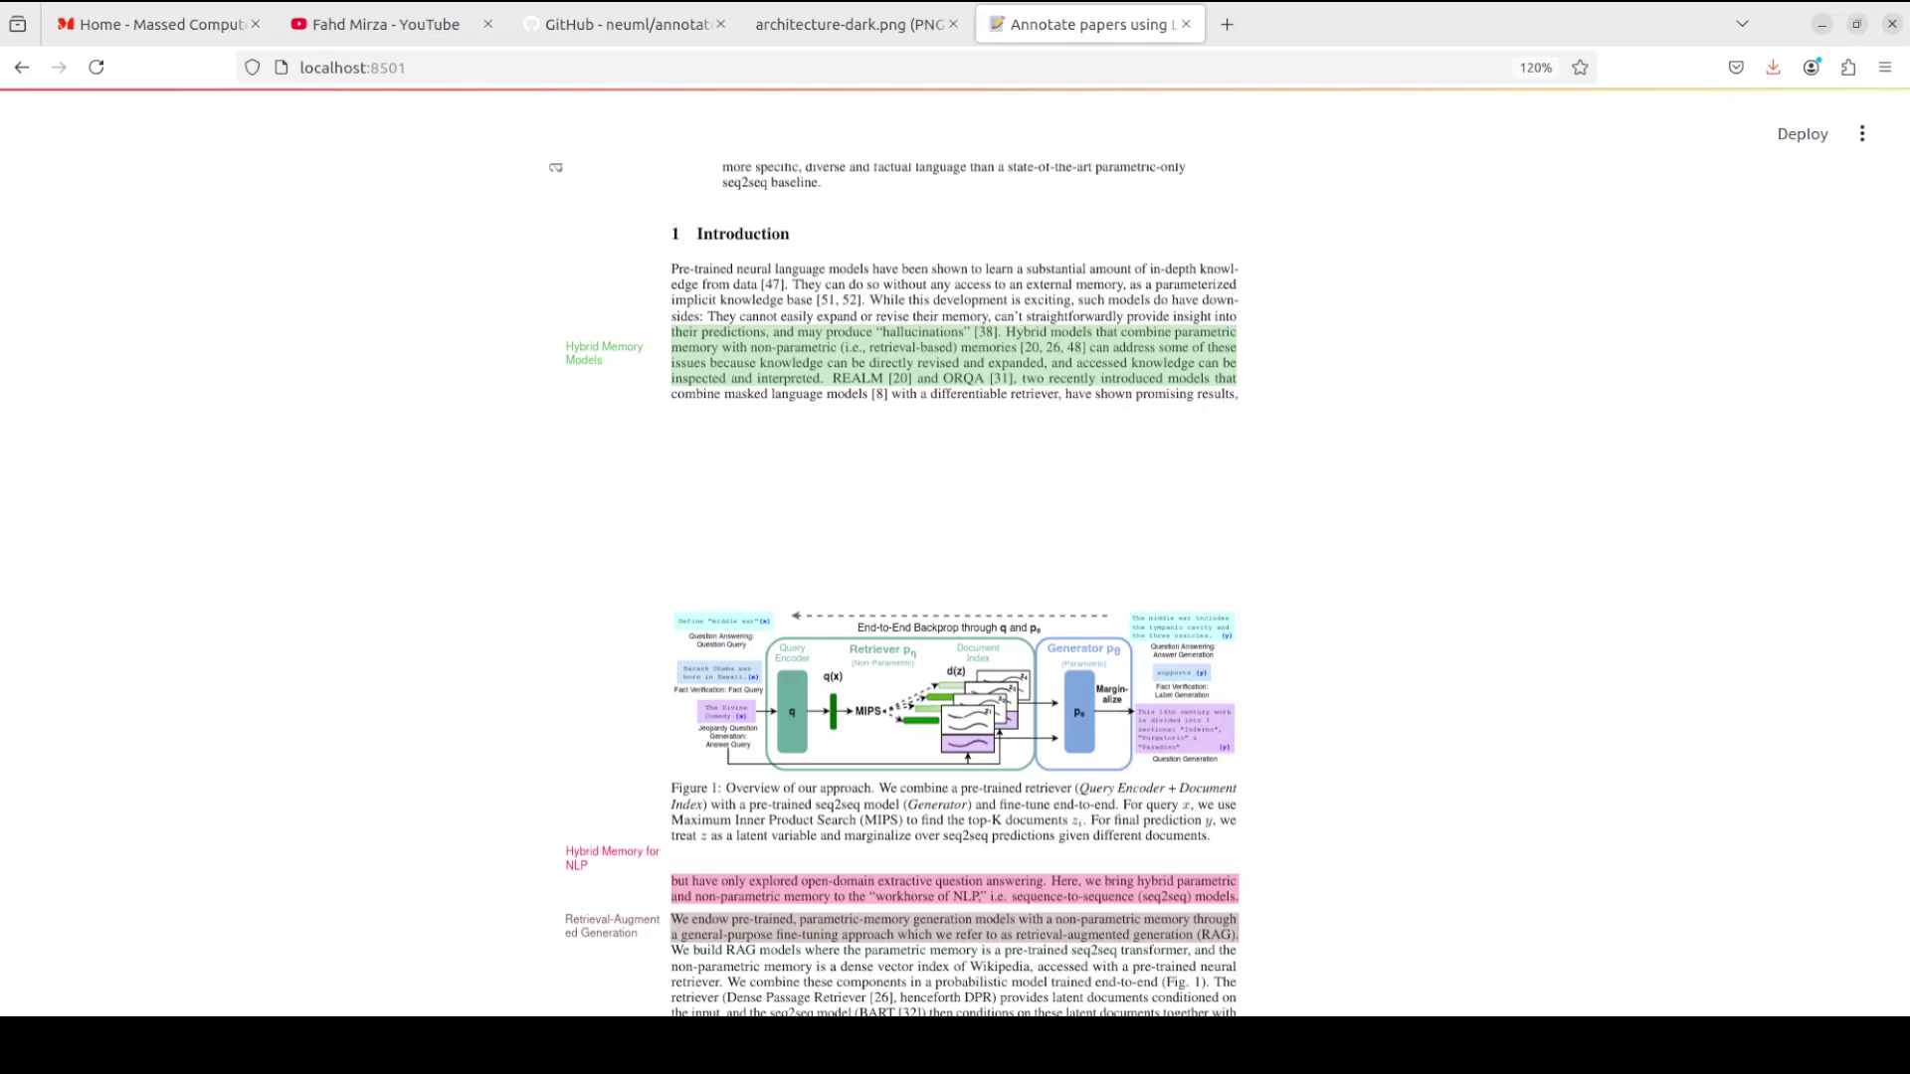
scroll(953, 587, "down", 2)
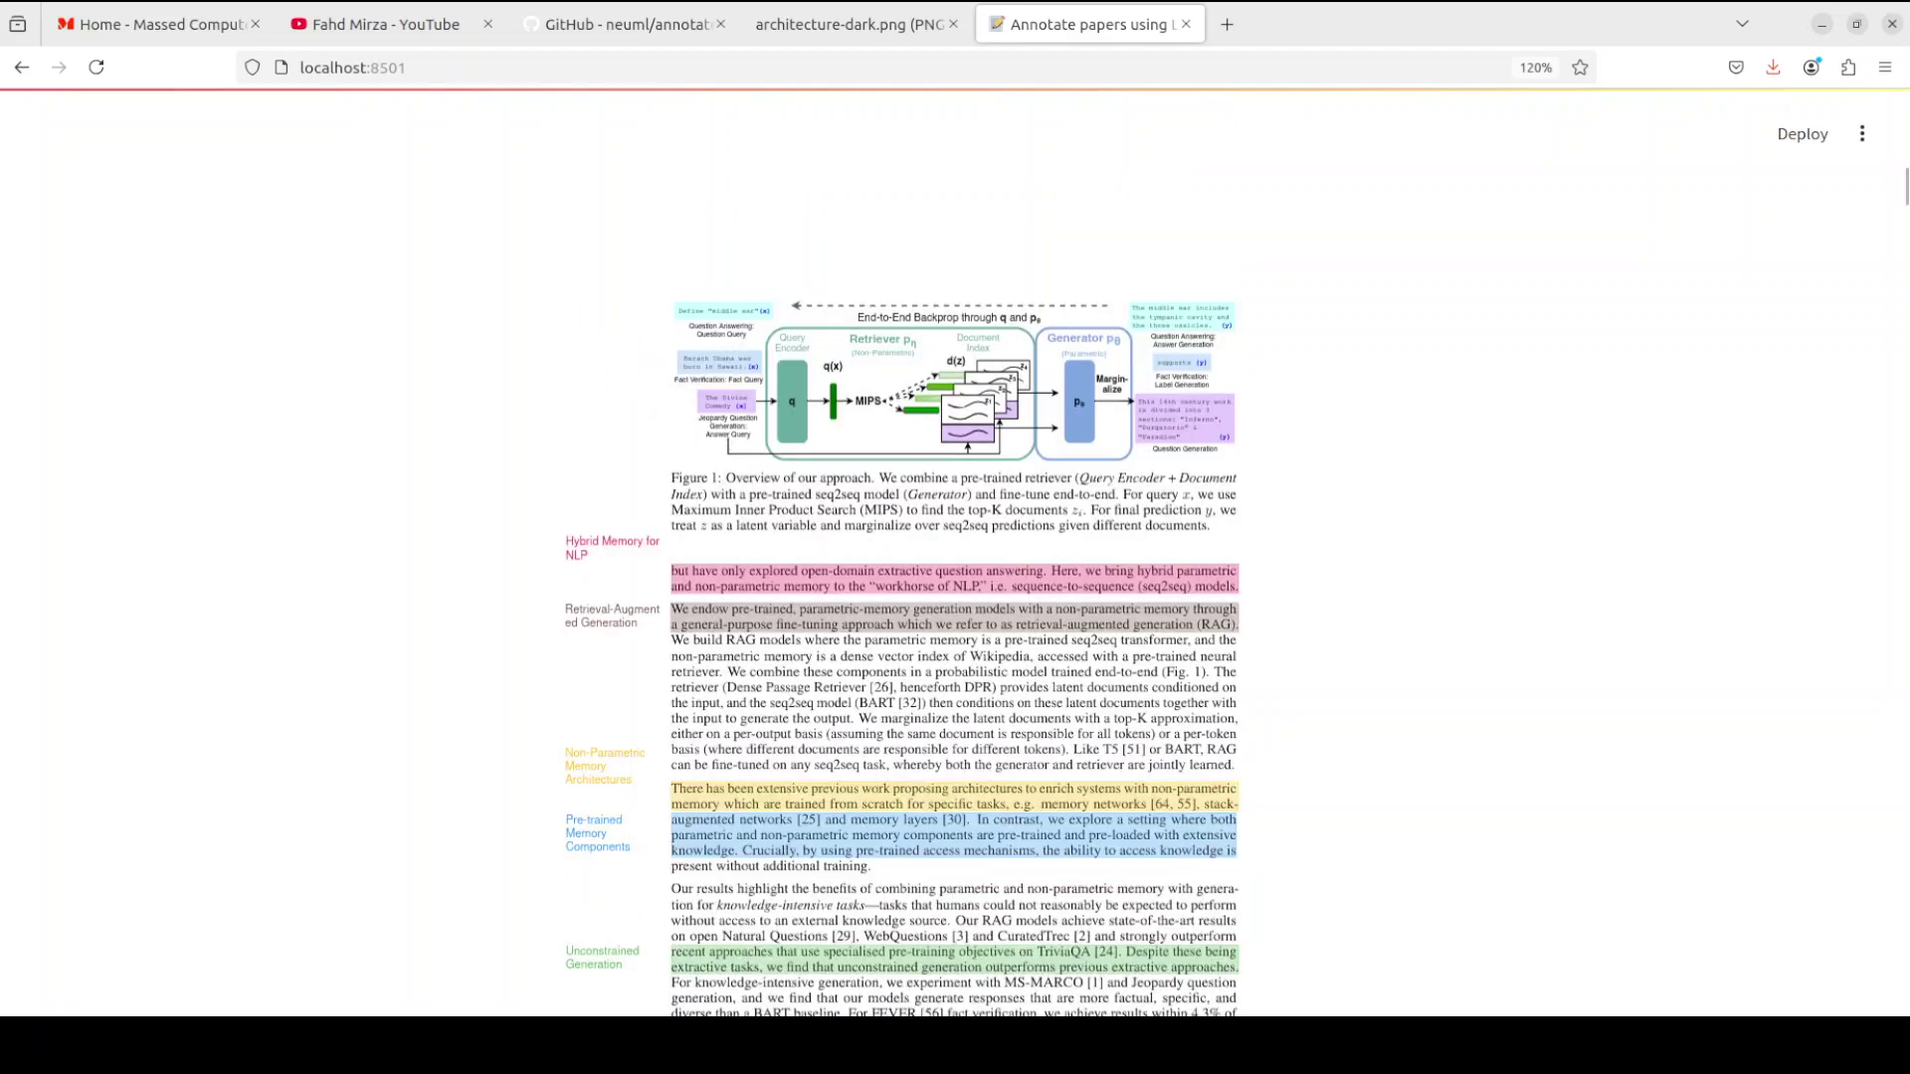
scroll(953, 586, "down", 2)
scroll(953, 587, "down", 2)
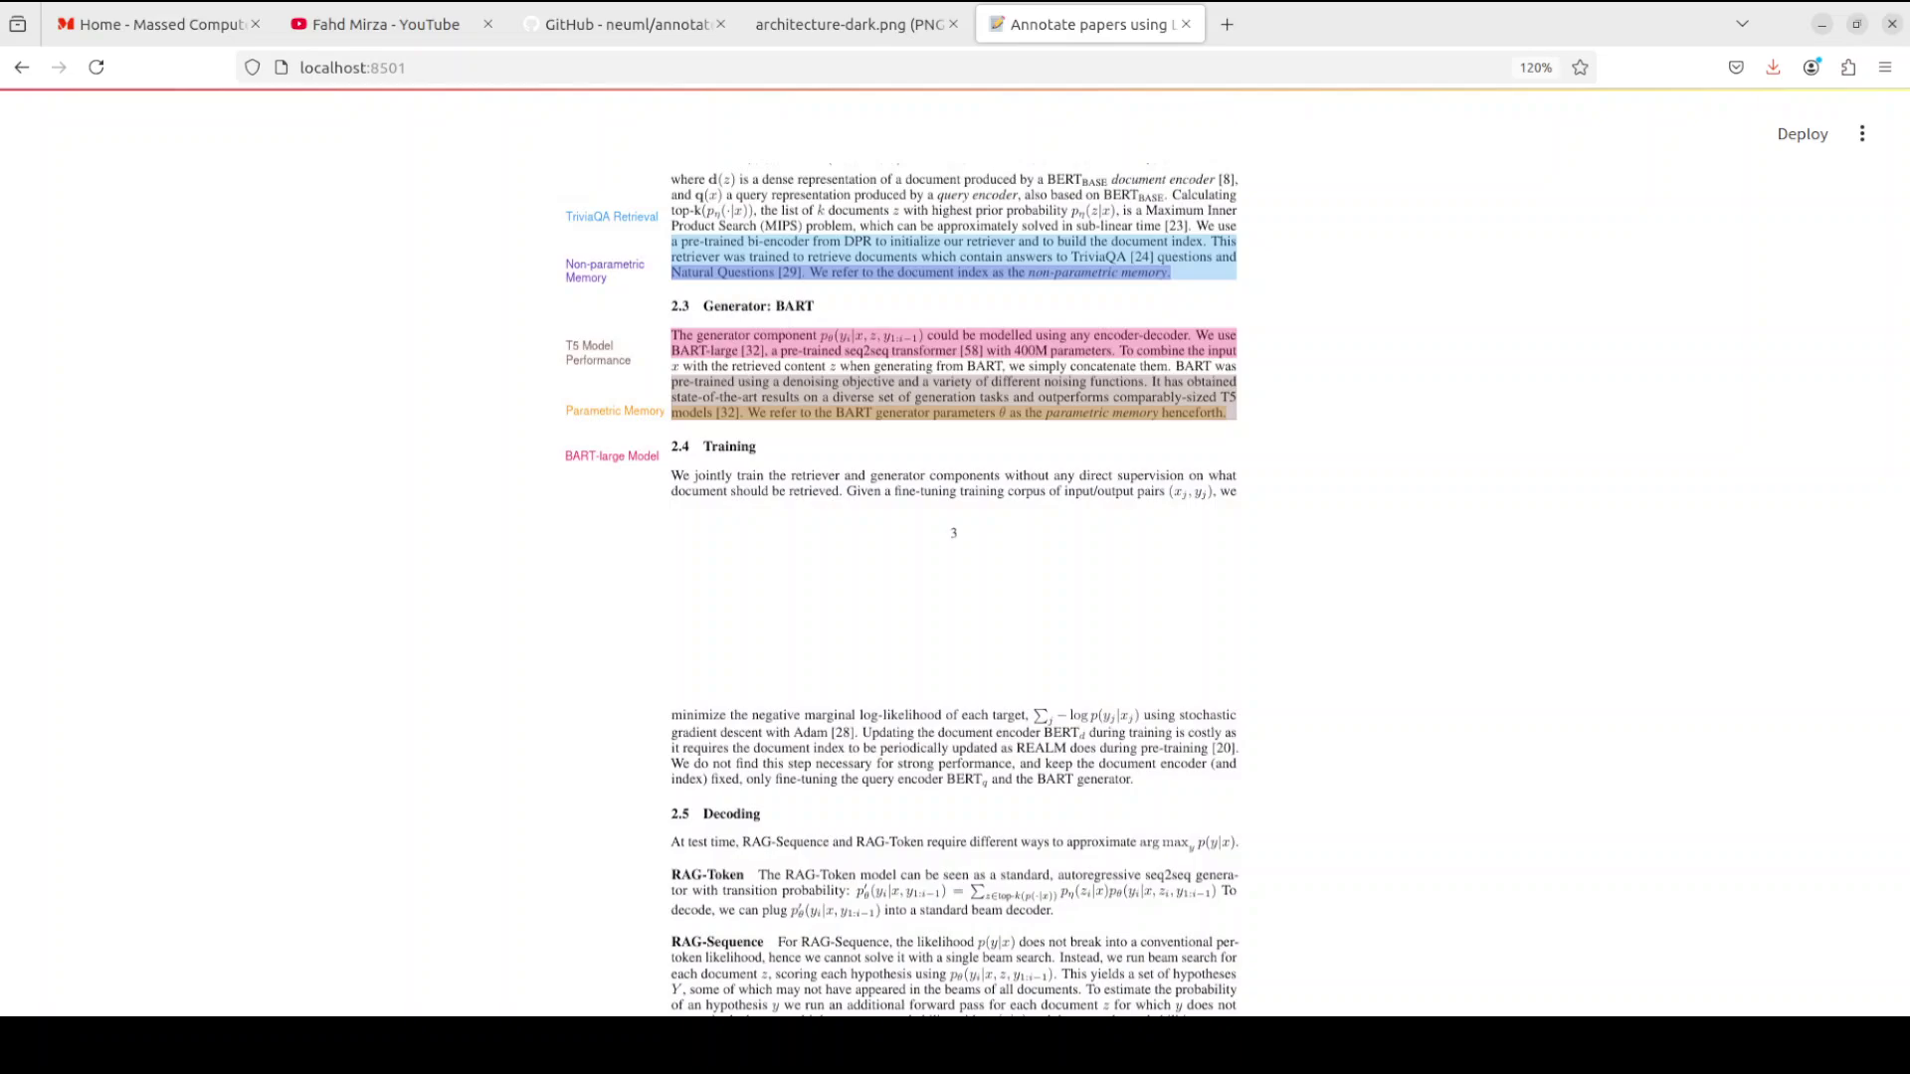
scroll(953, 587, "down", 5)
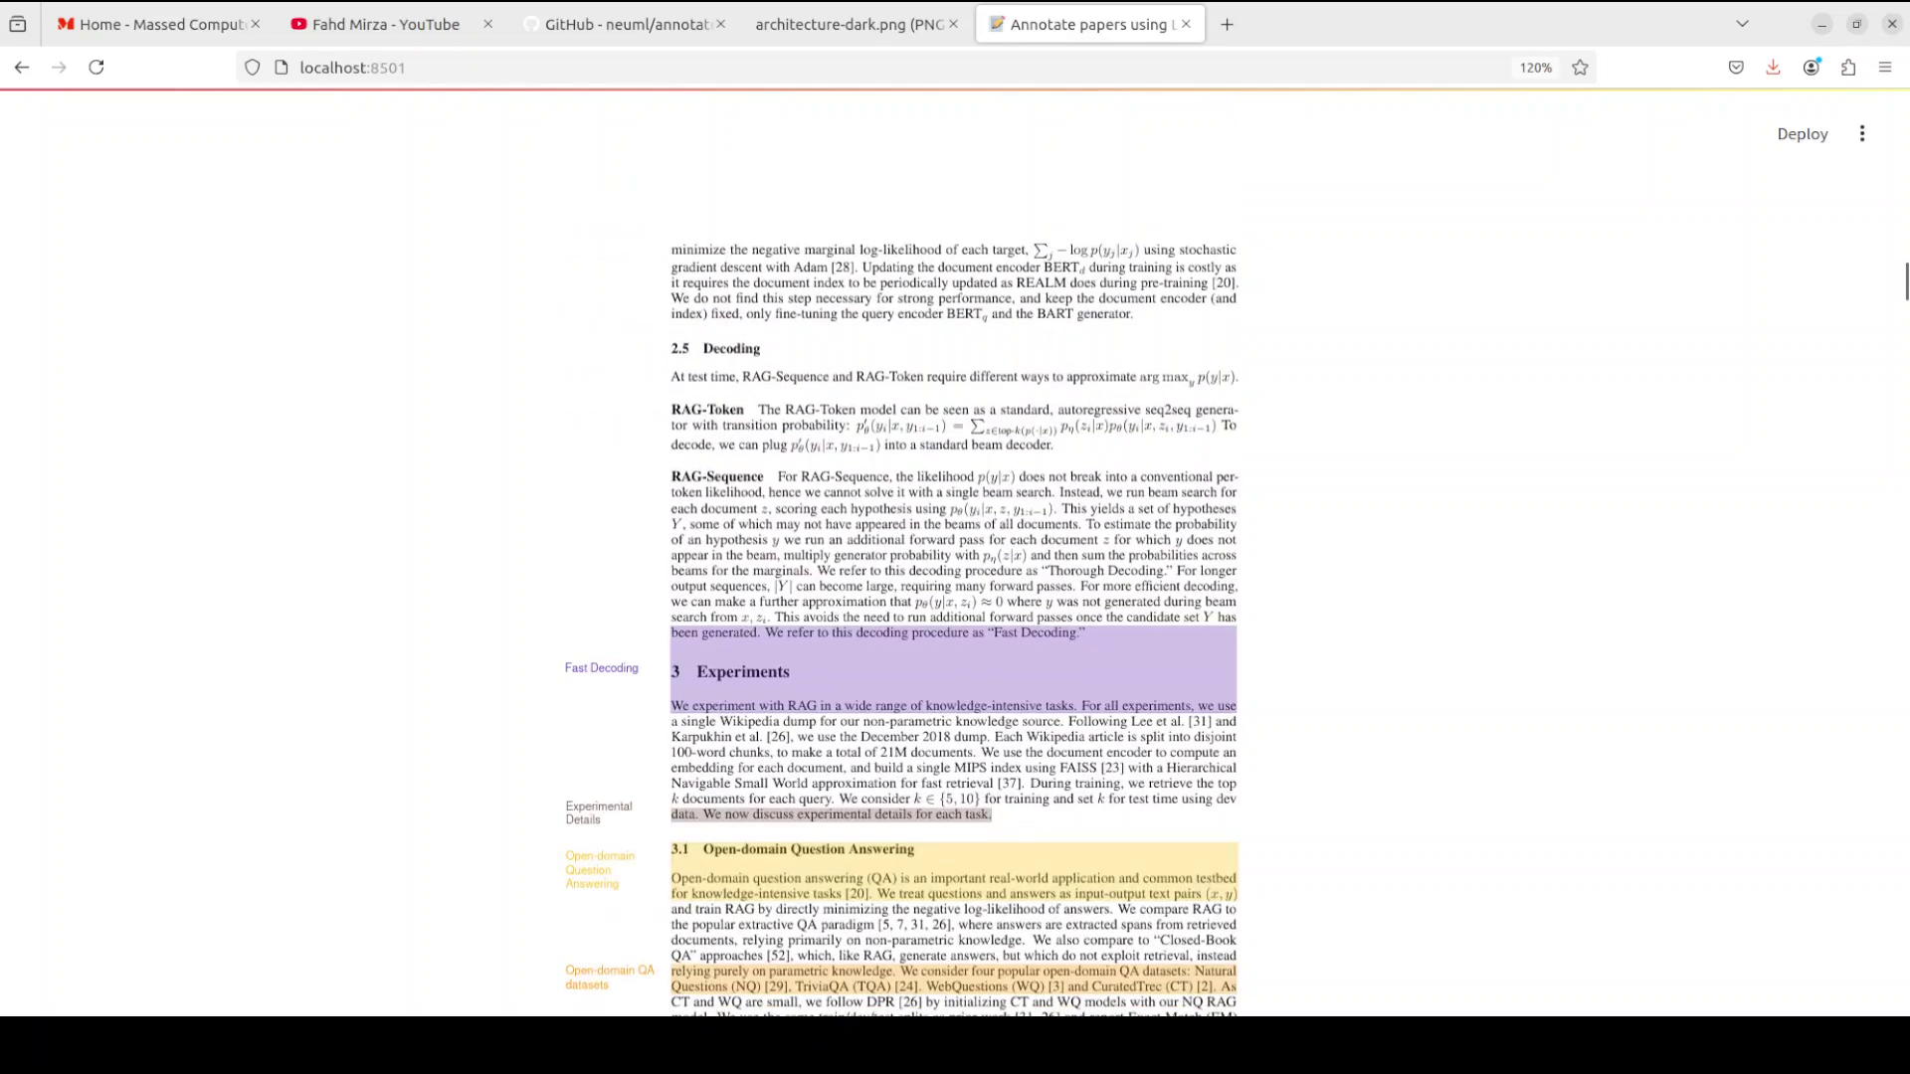
scroll(953, 587, "down", 3)
scroll(953, 587, "down", 2)
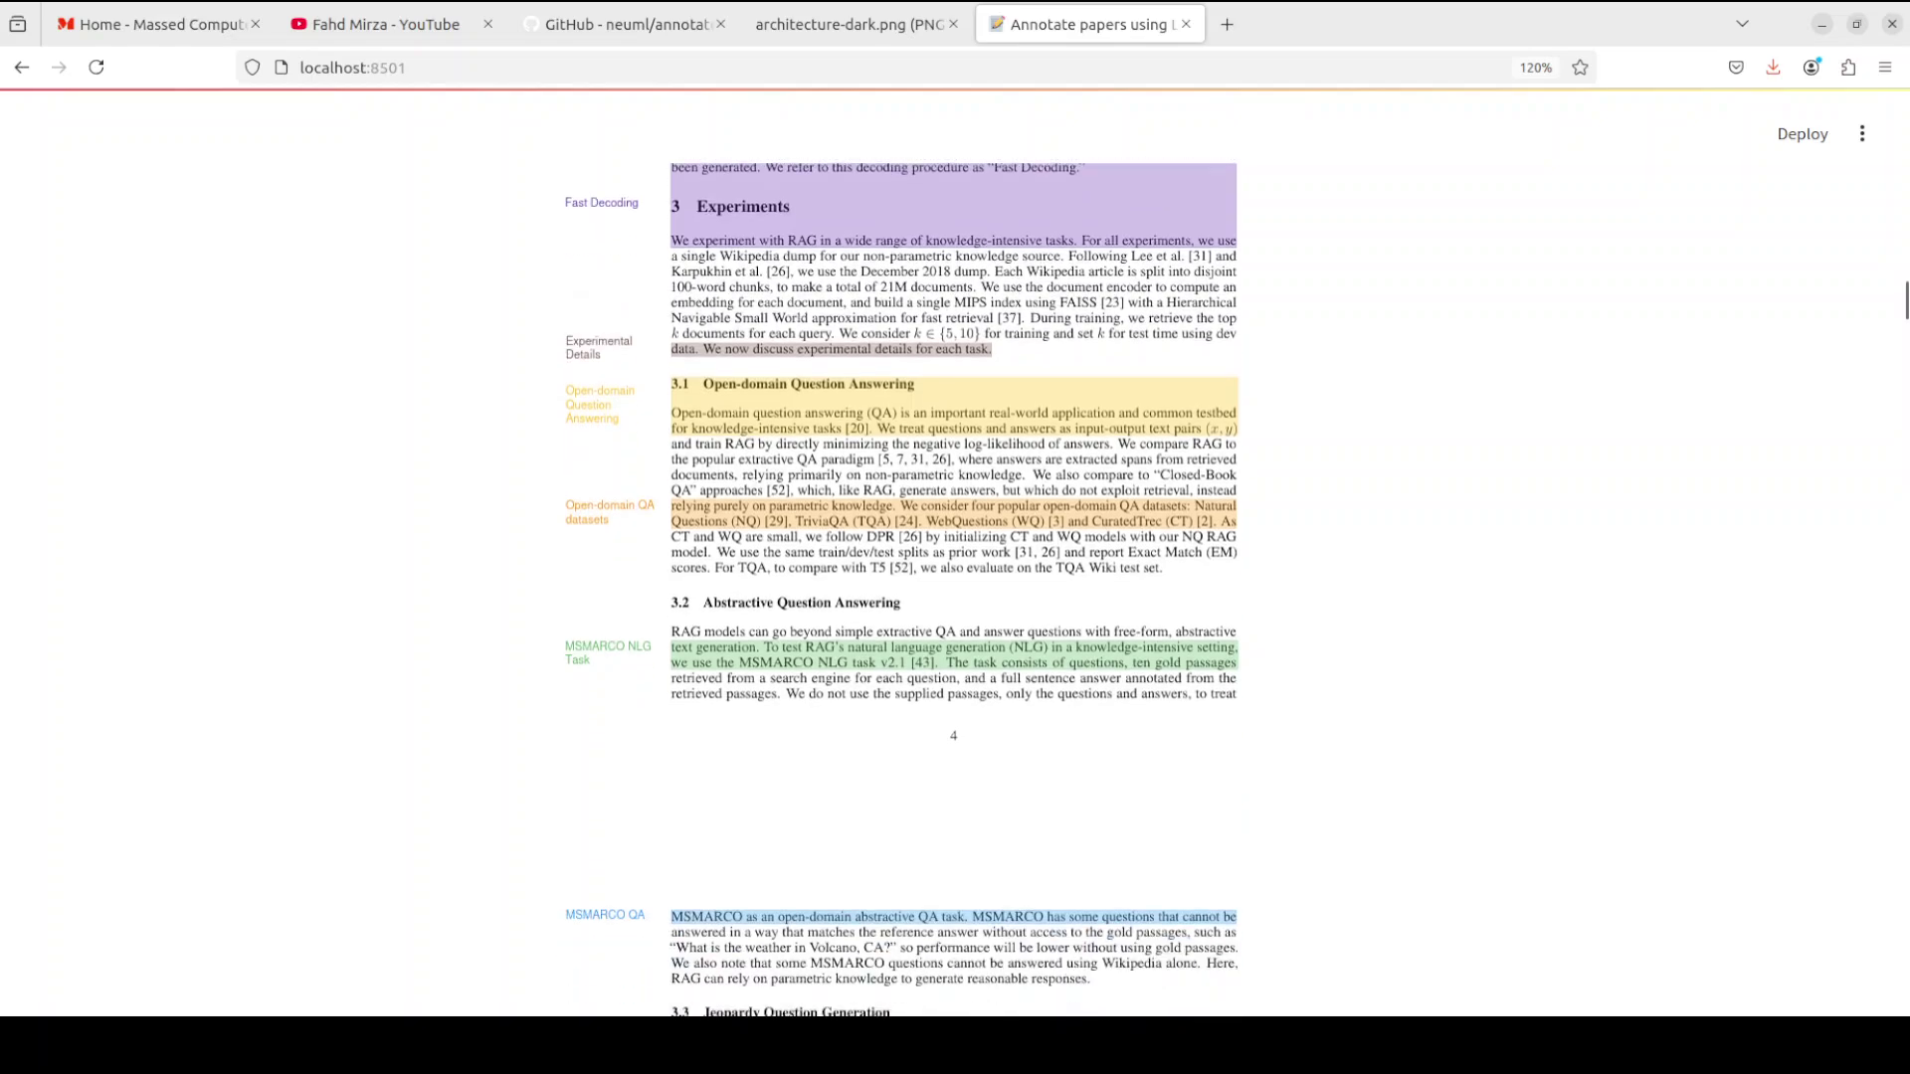
scroll(953, 586, "down", 2)
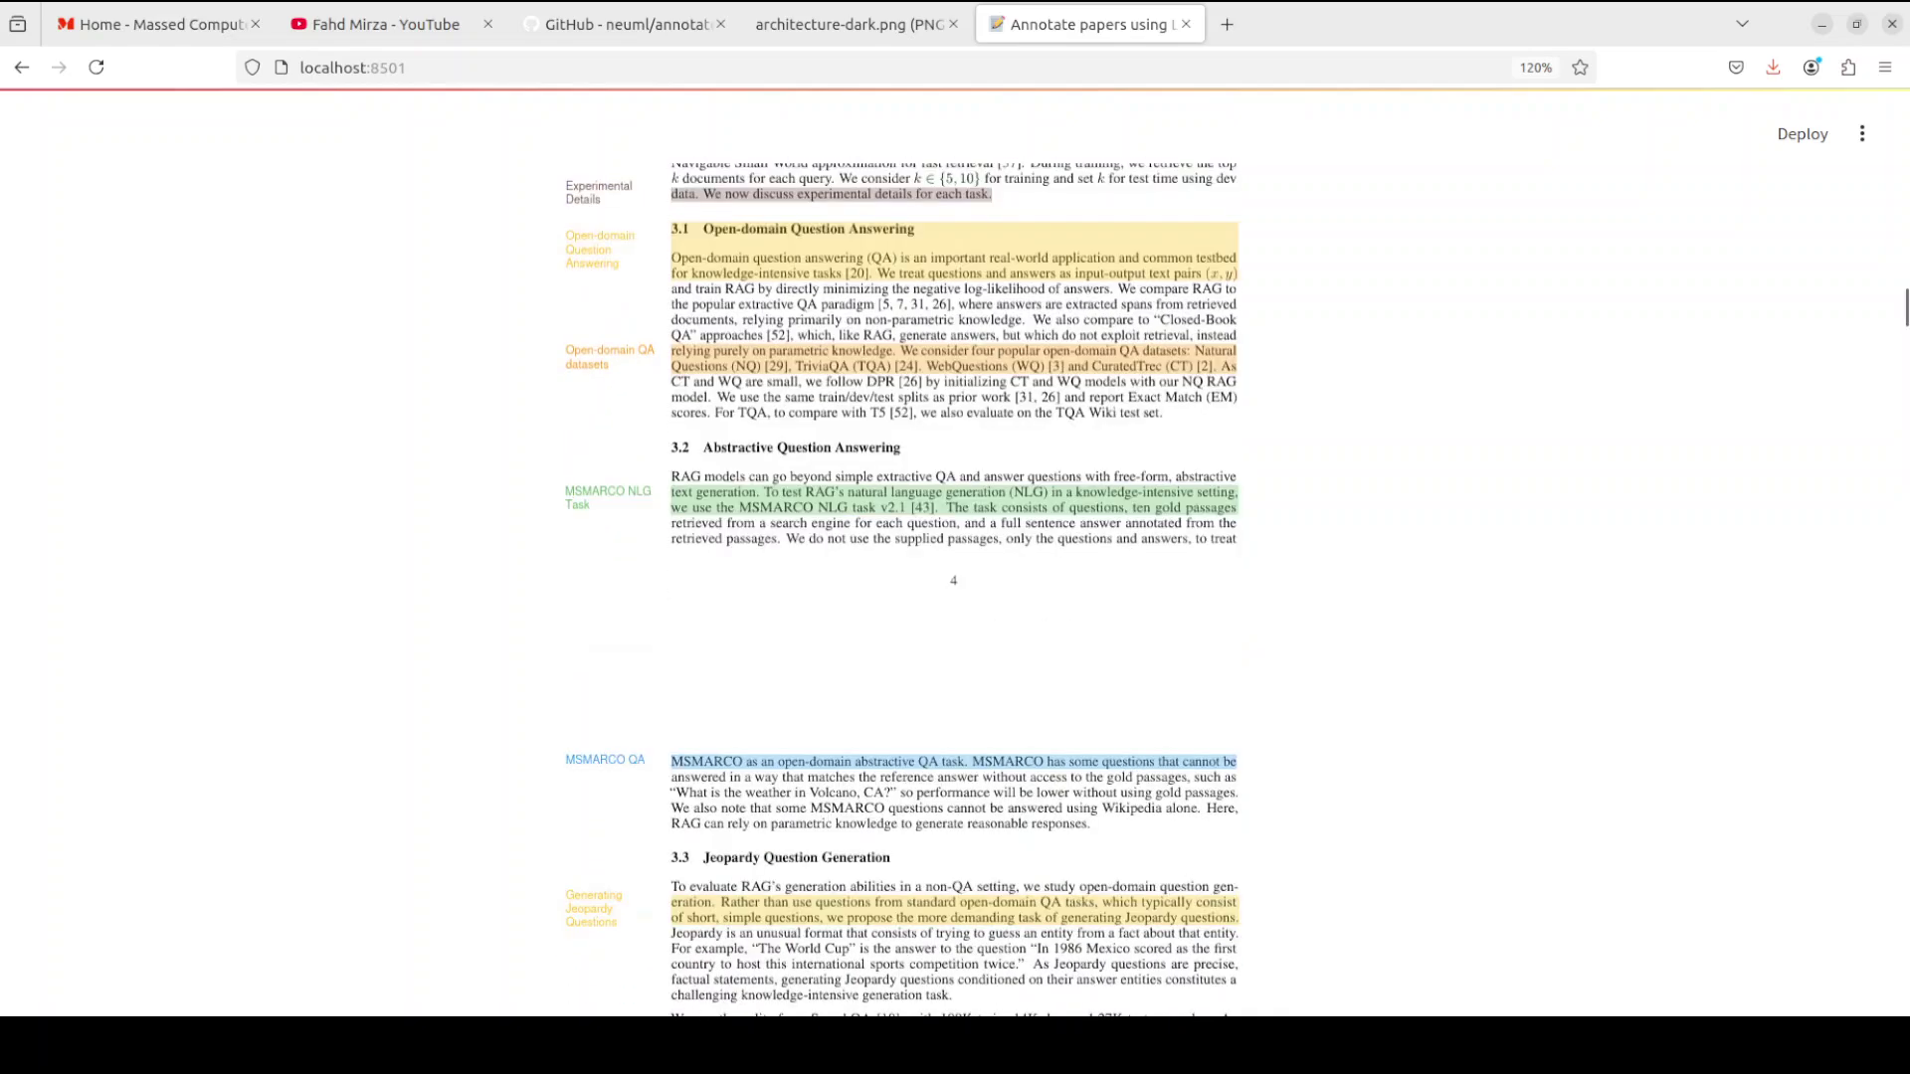
scroll(953, 587, "down", 8)
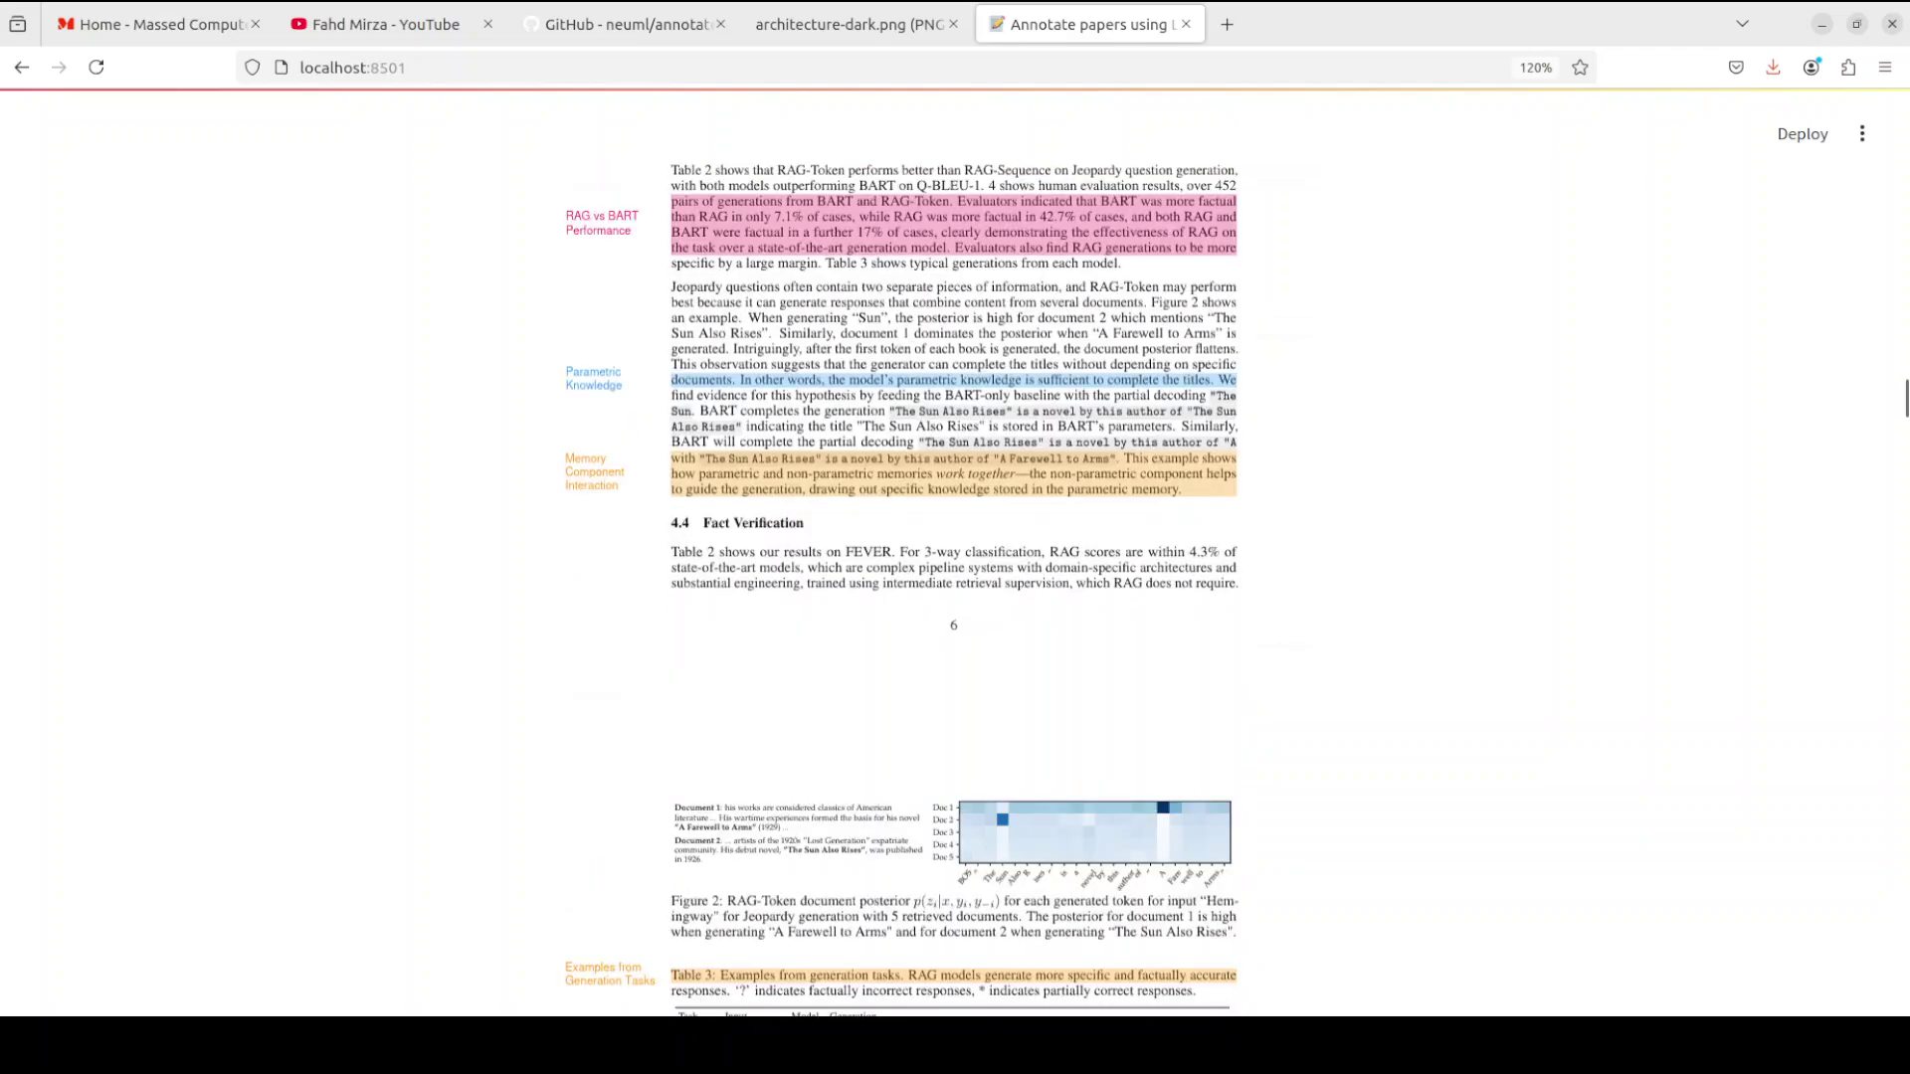
scroll(953, 587, "down", 1)
scroll(953, 586, "down", 8)
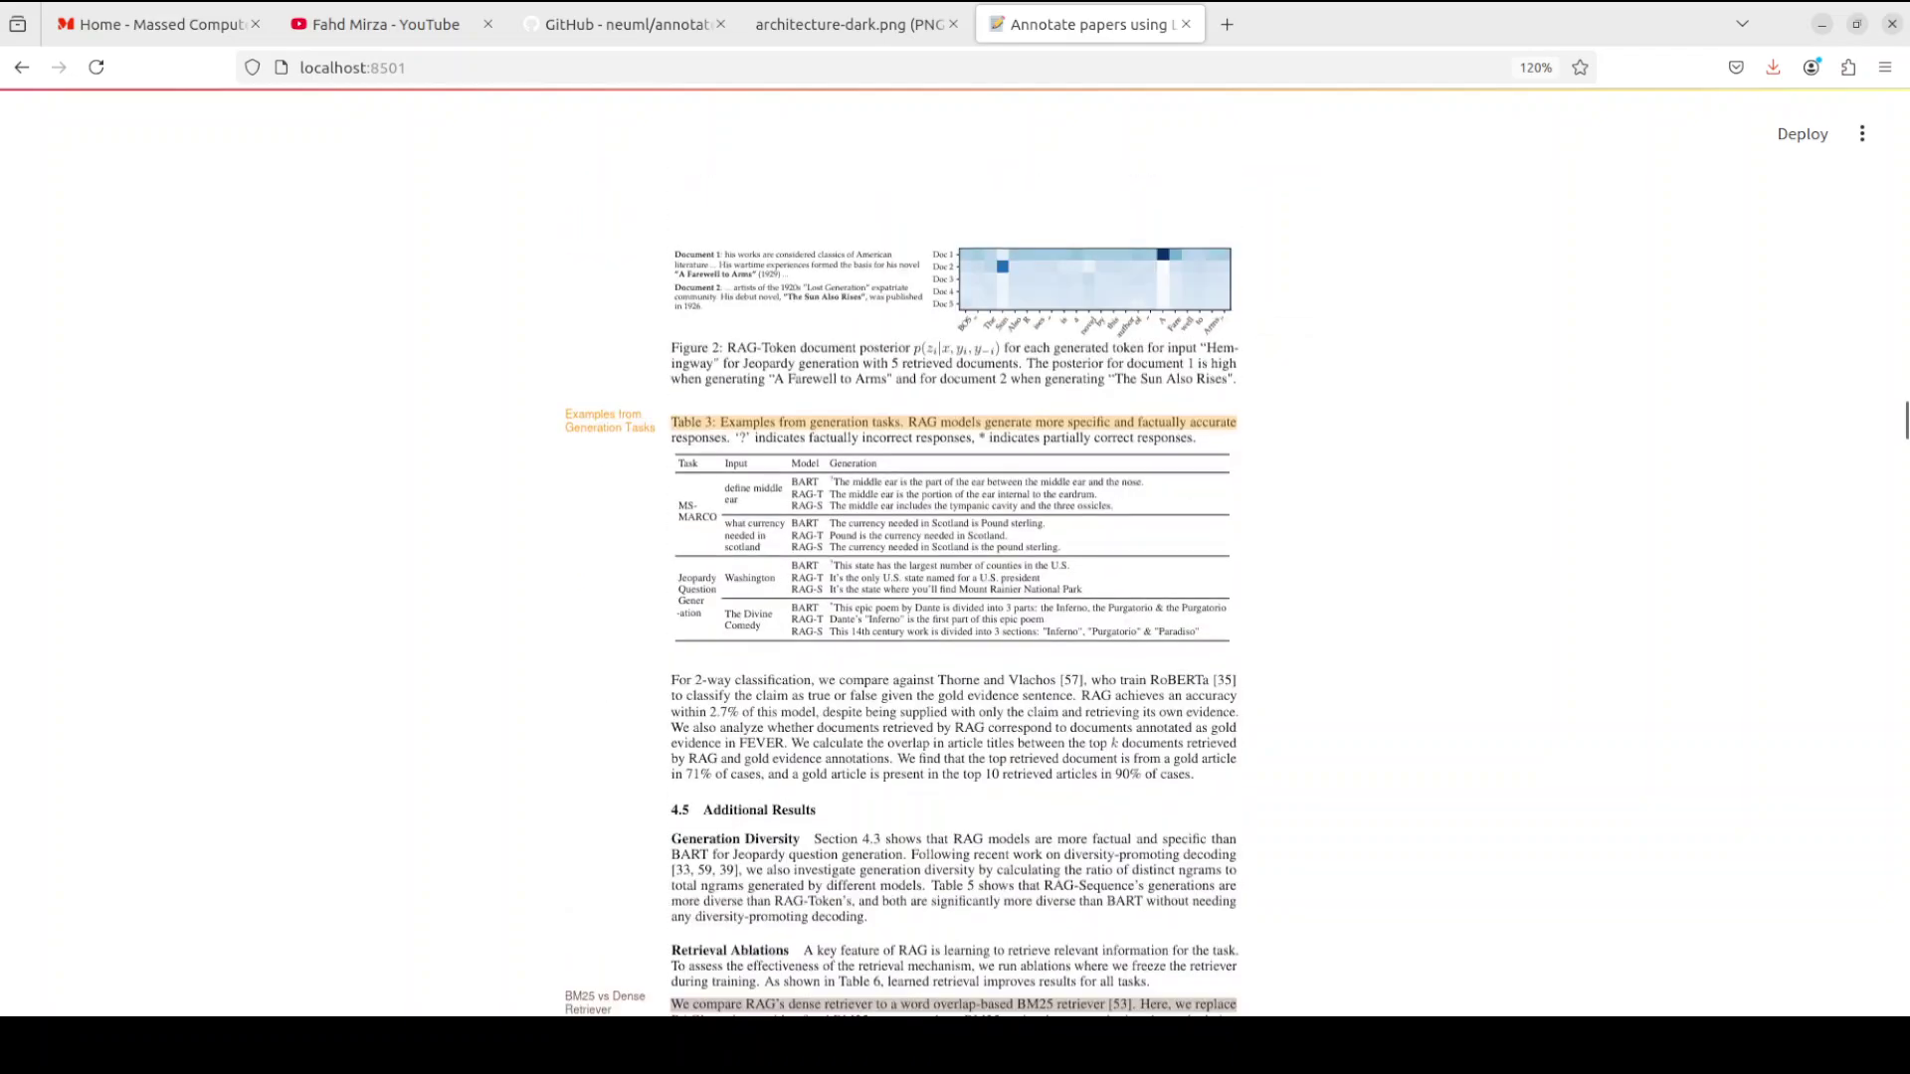
scroll(953, 586, "down", 11)
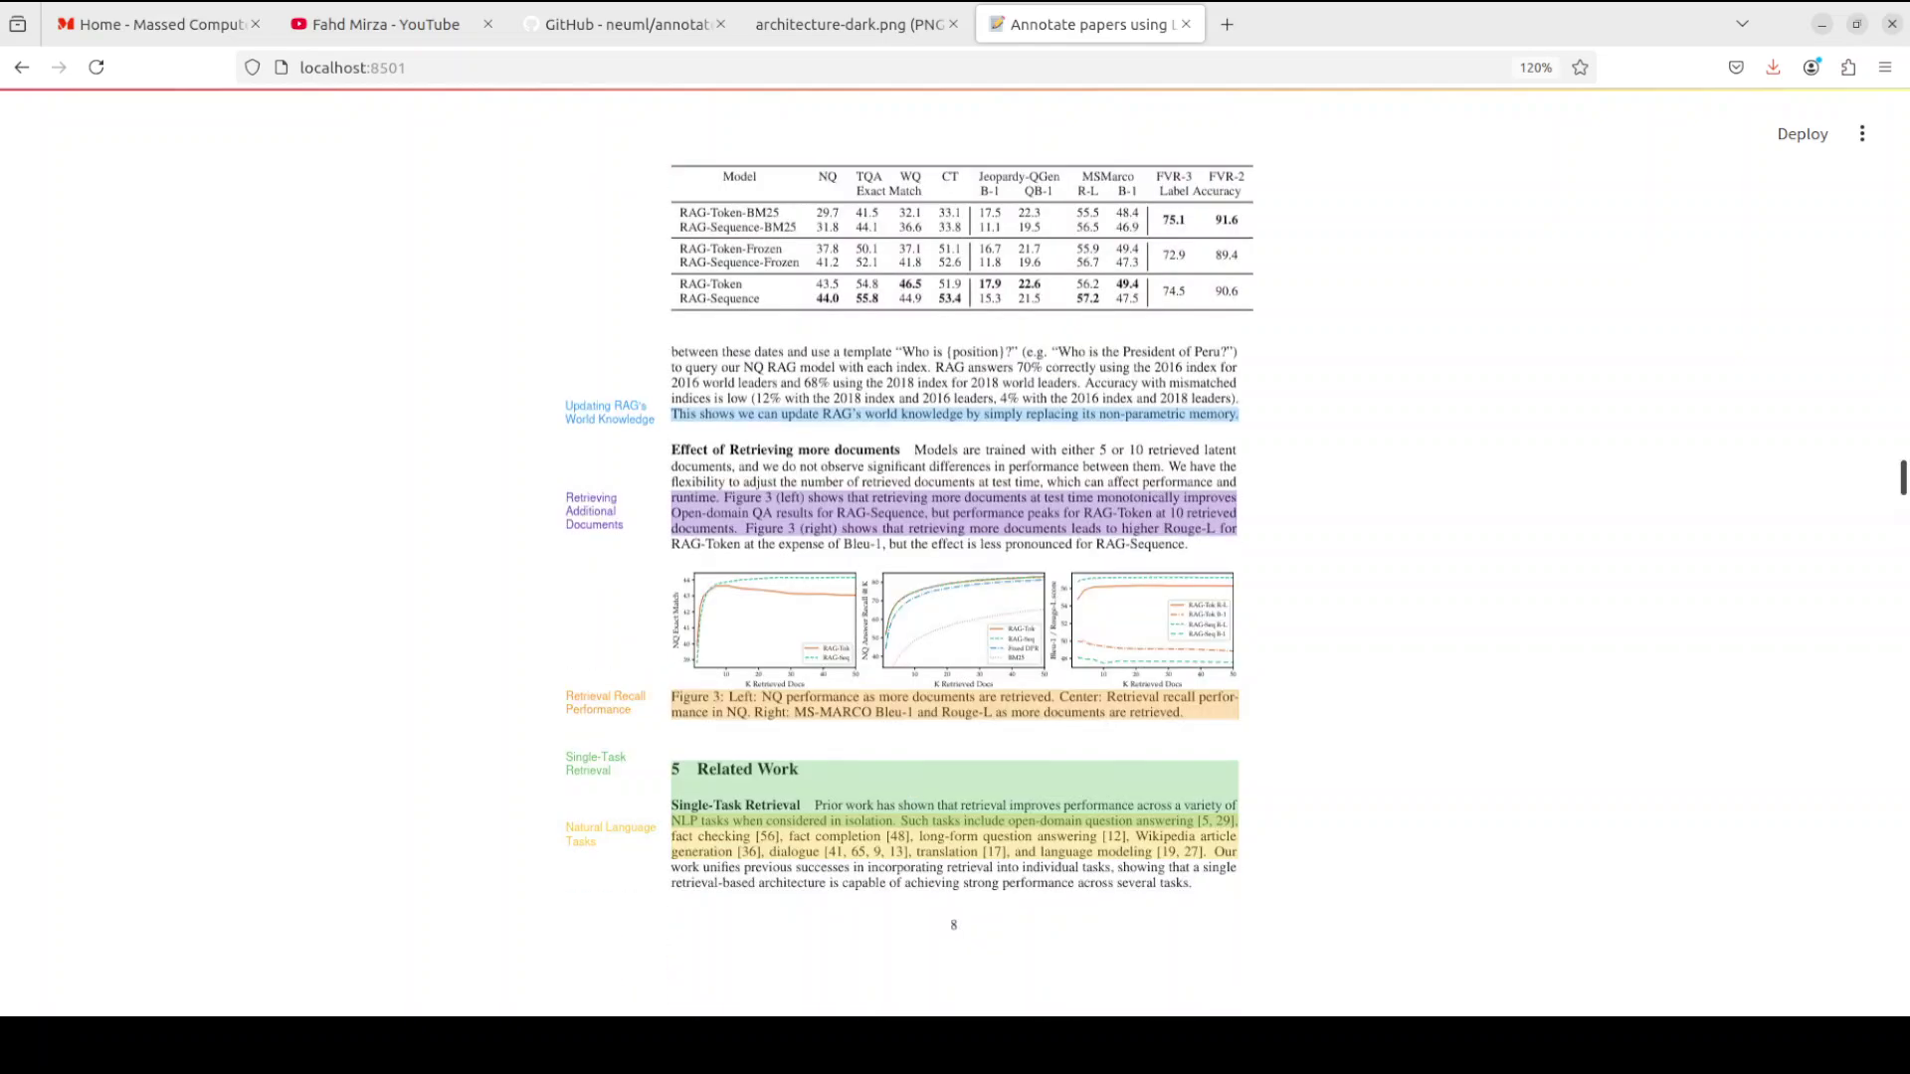
scroll(1905, 537, "down", 6)
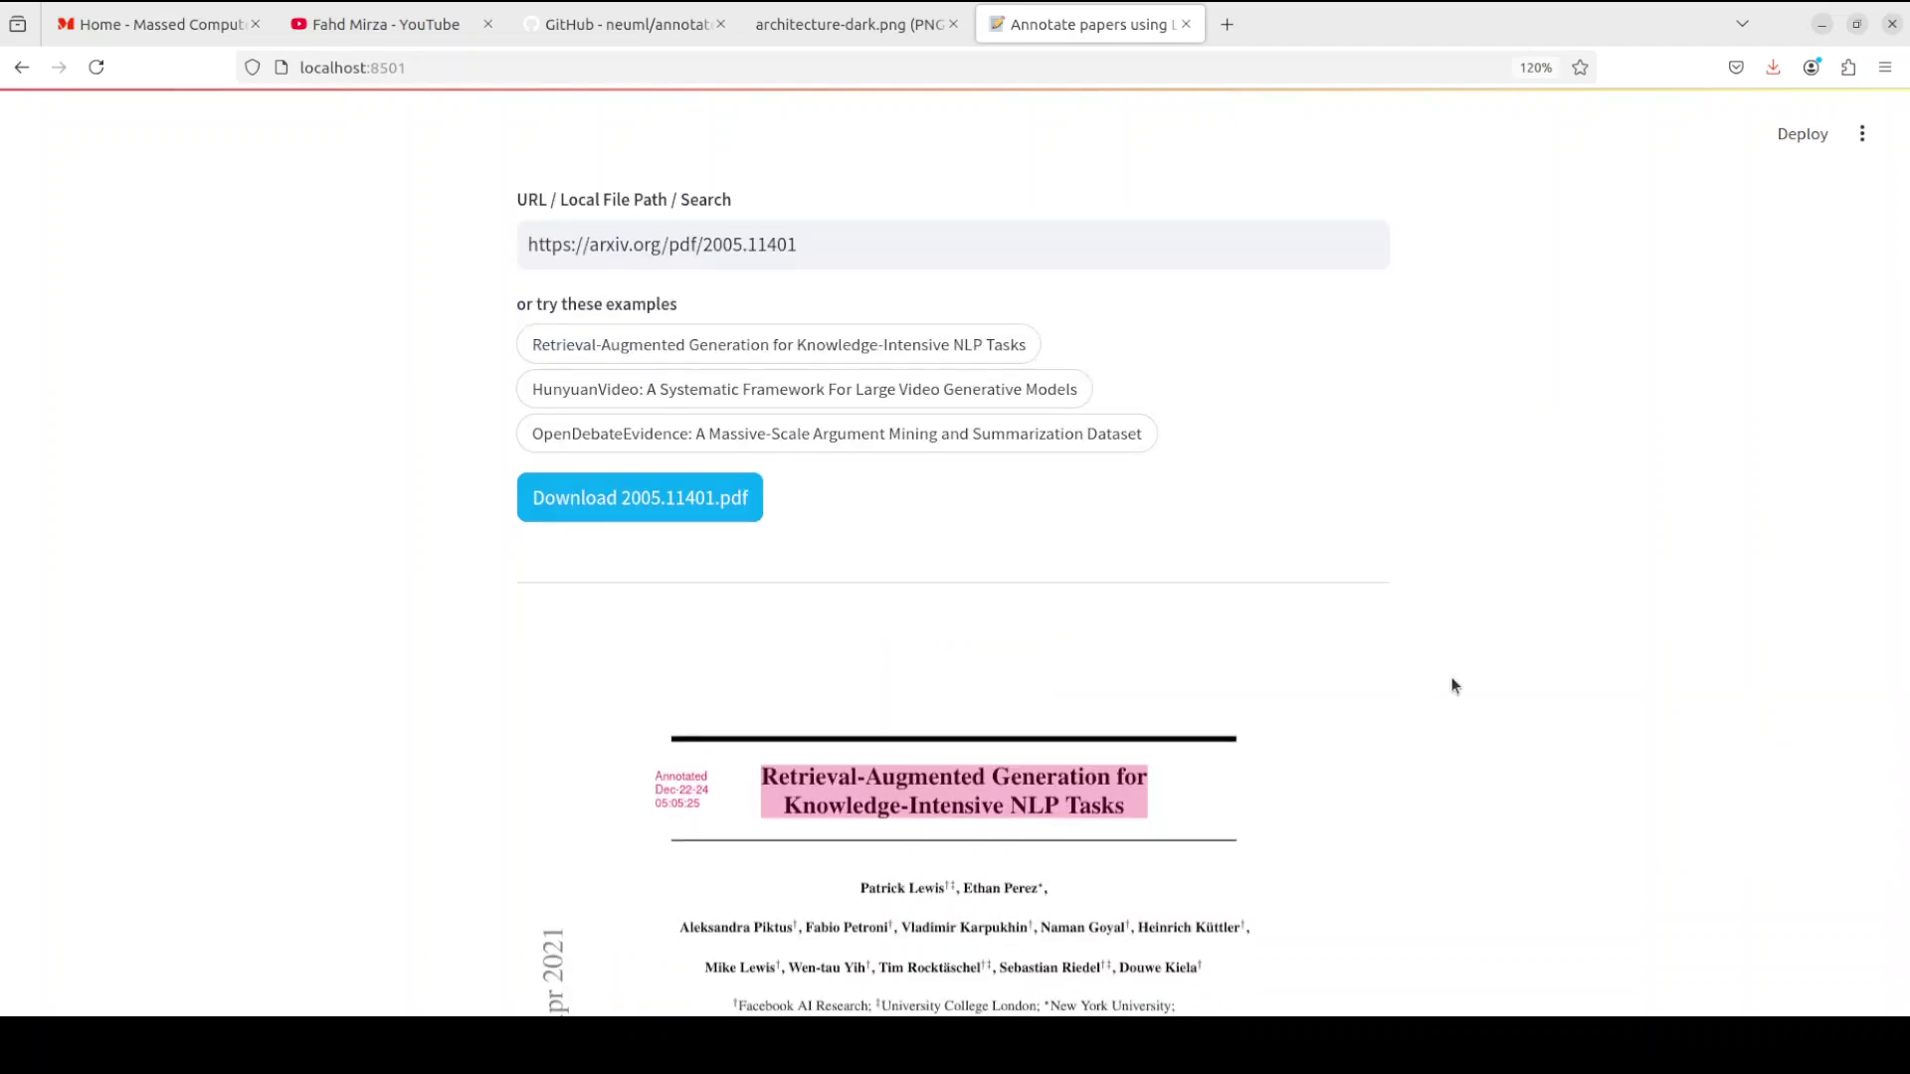
Download the annotated 2005.11401.pdf (989 KB) and view its highlighted abstract in the PDF viewer.
scroll(1455, 678, "down", 3)
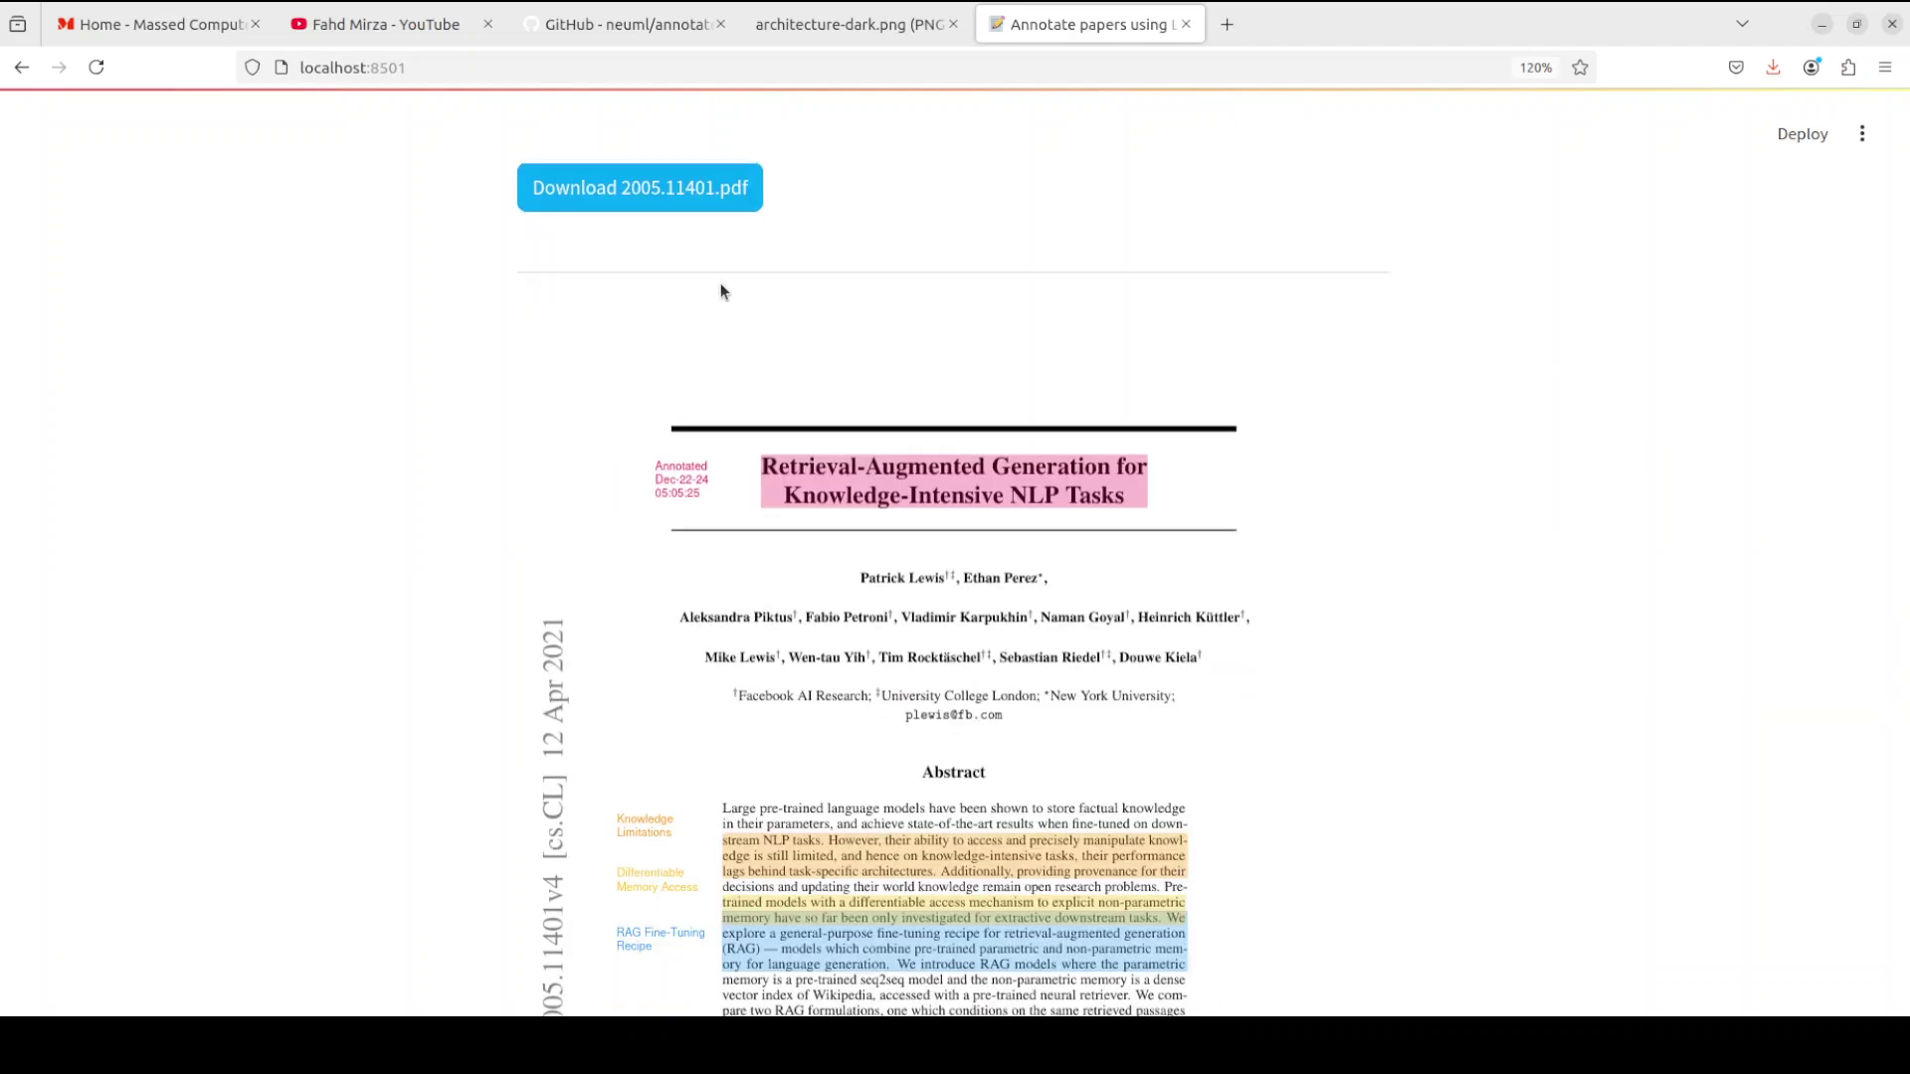
left_click(640, 194)
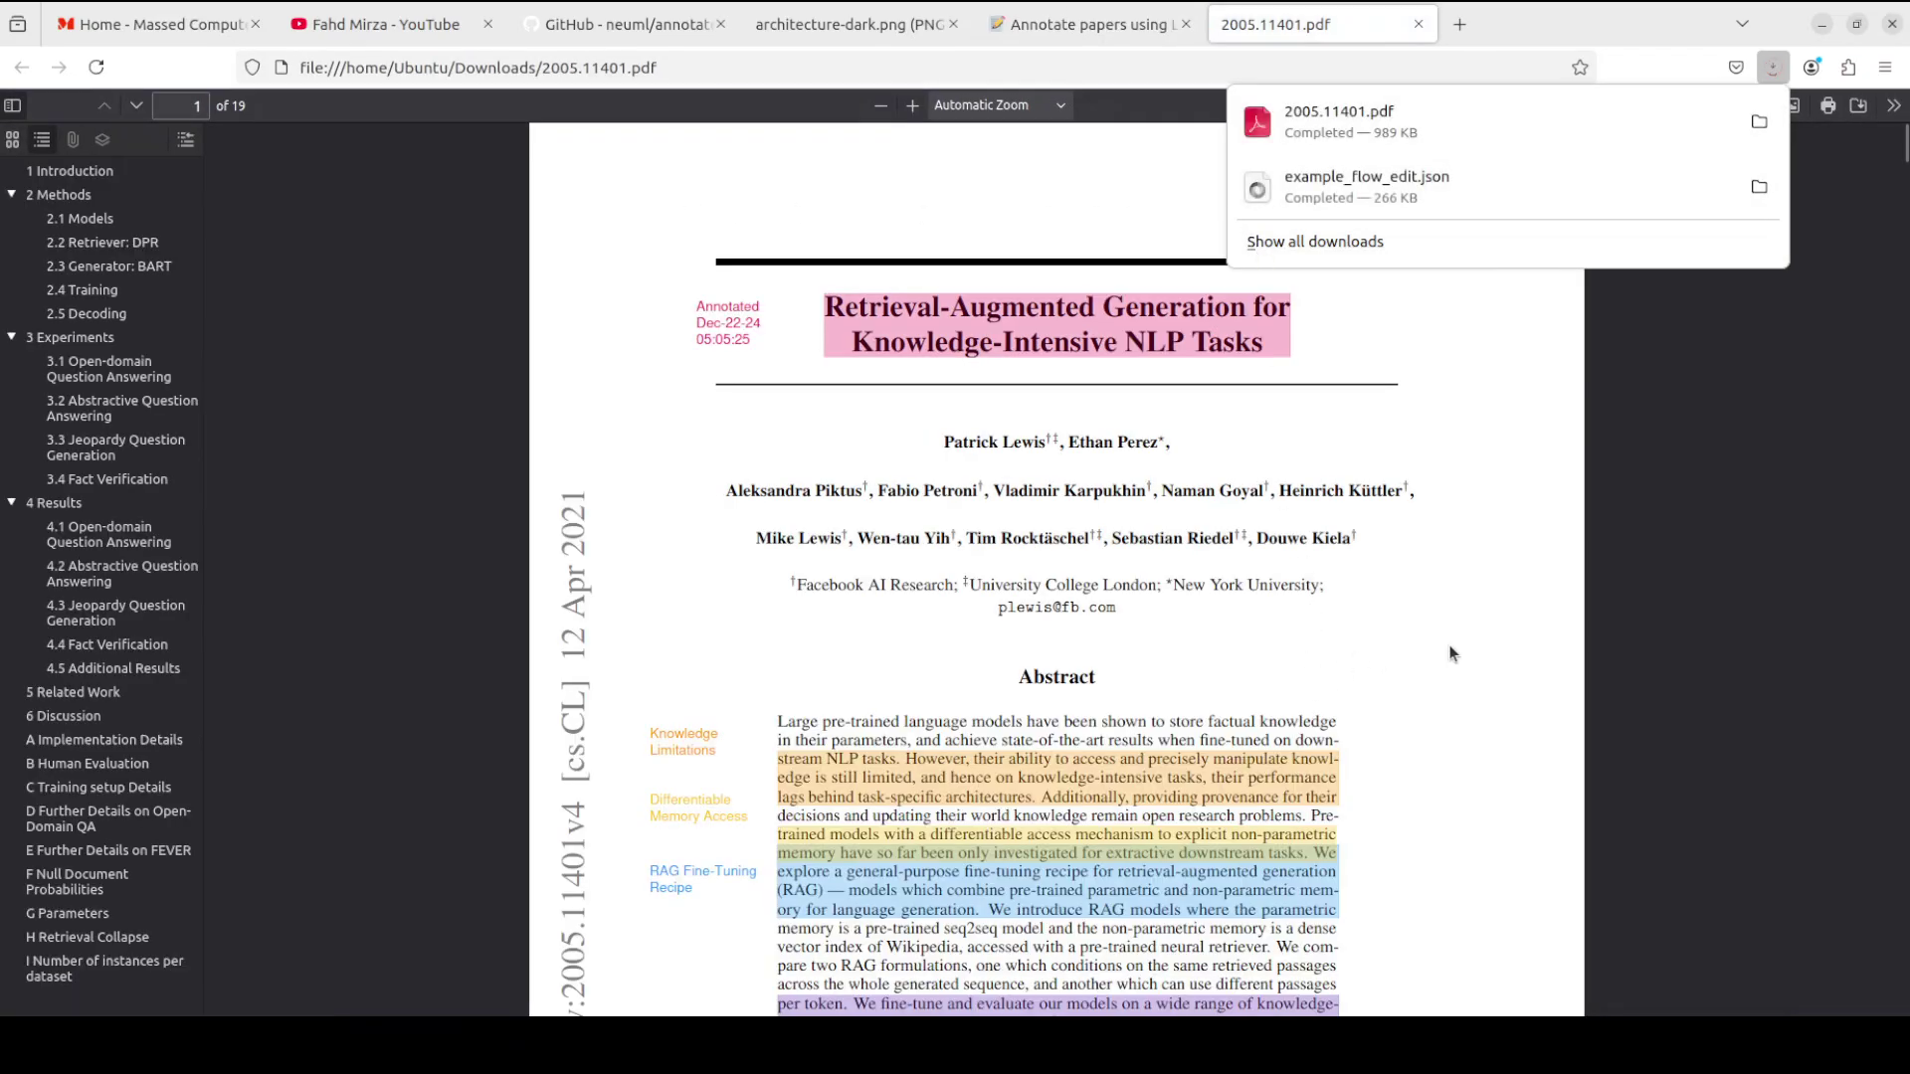
scroll(1430, 517, "down", 15)
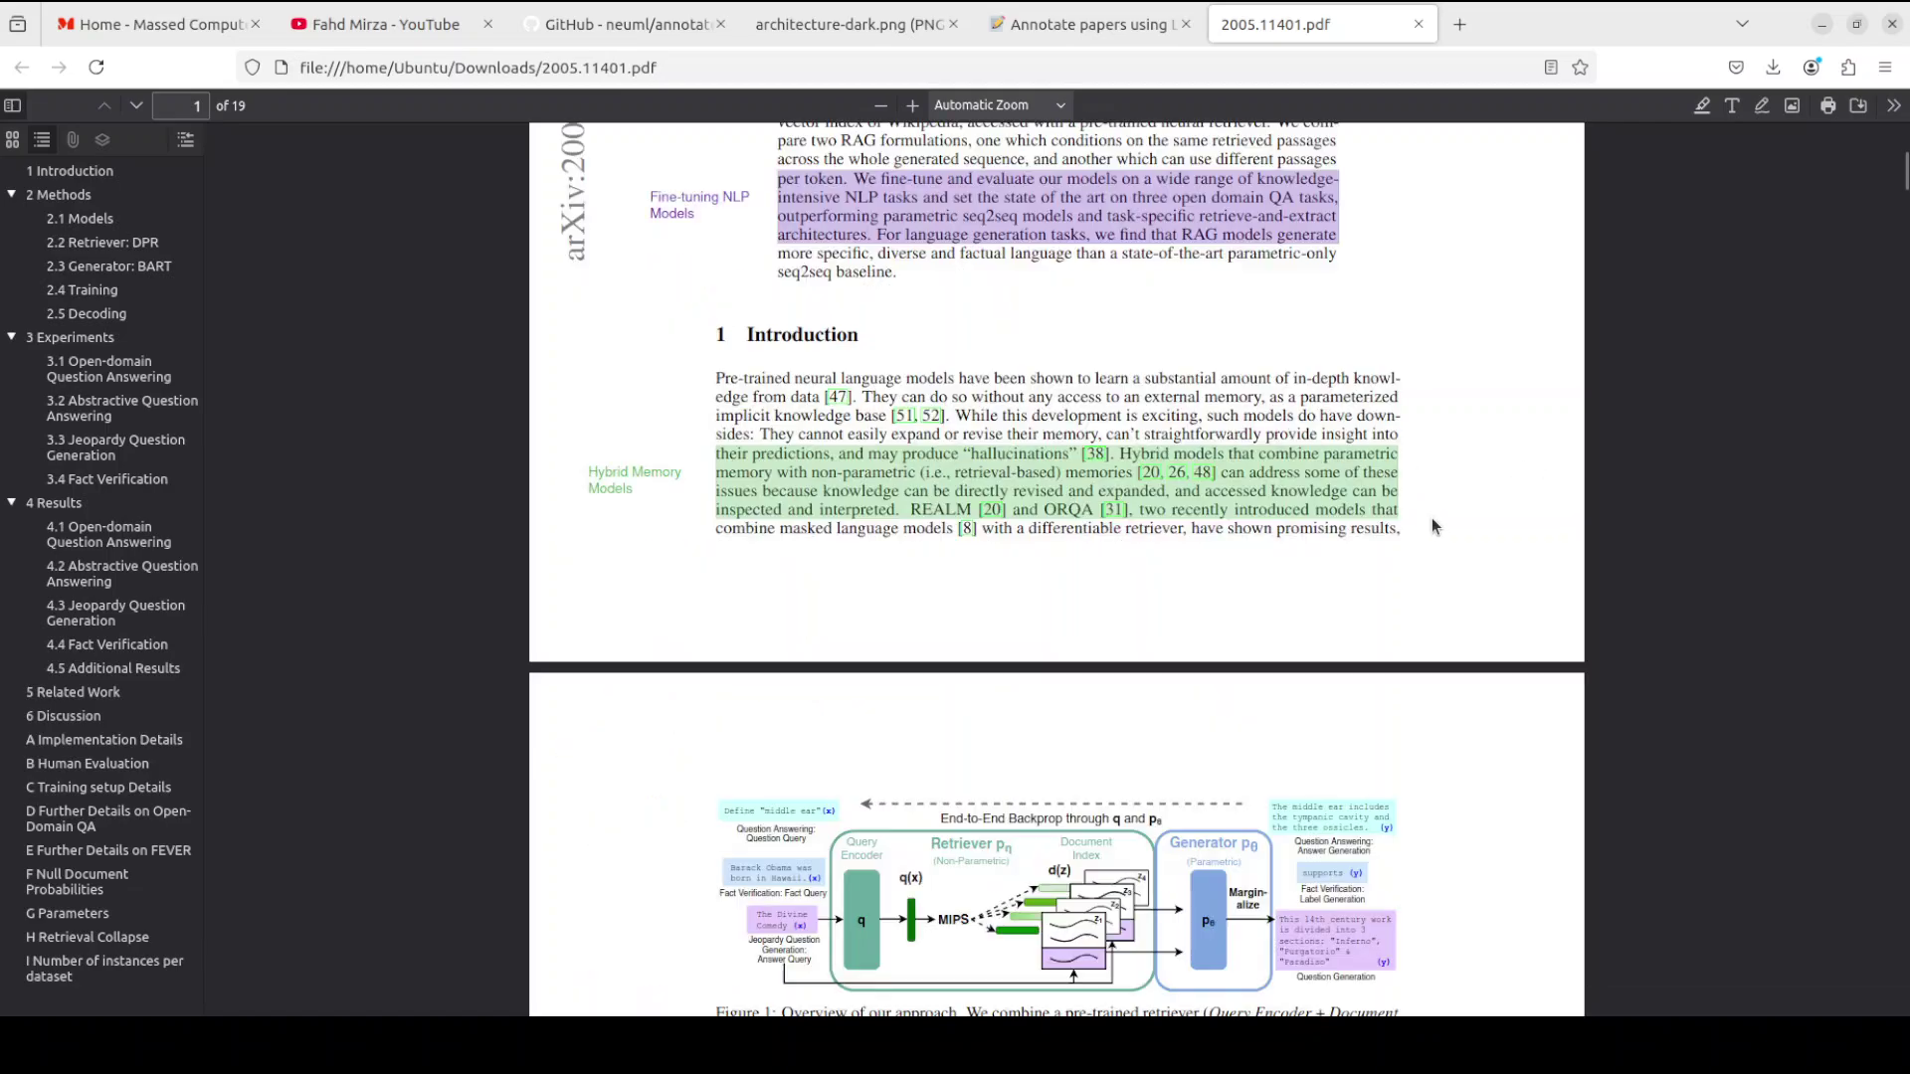
scroll(1431, 516, "up", 15)
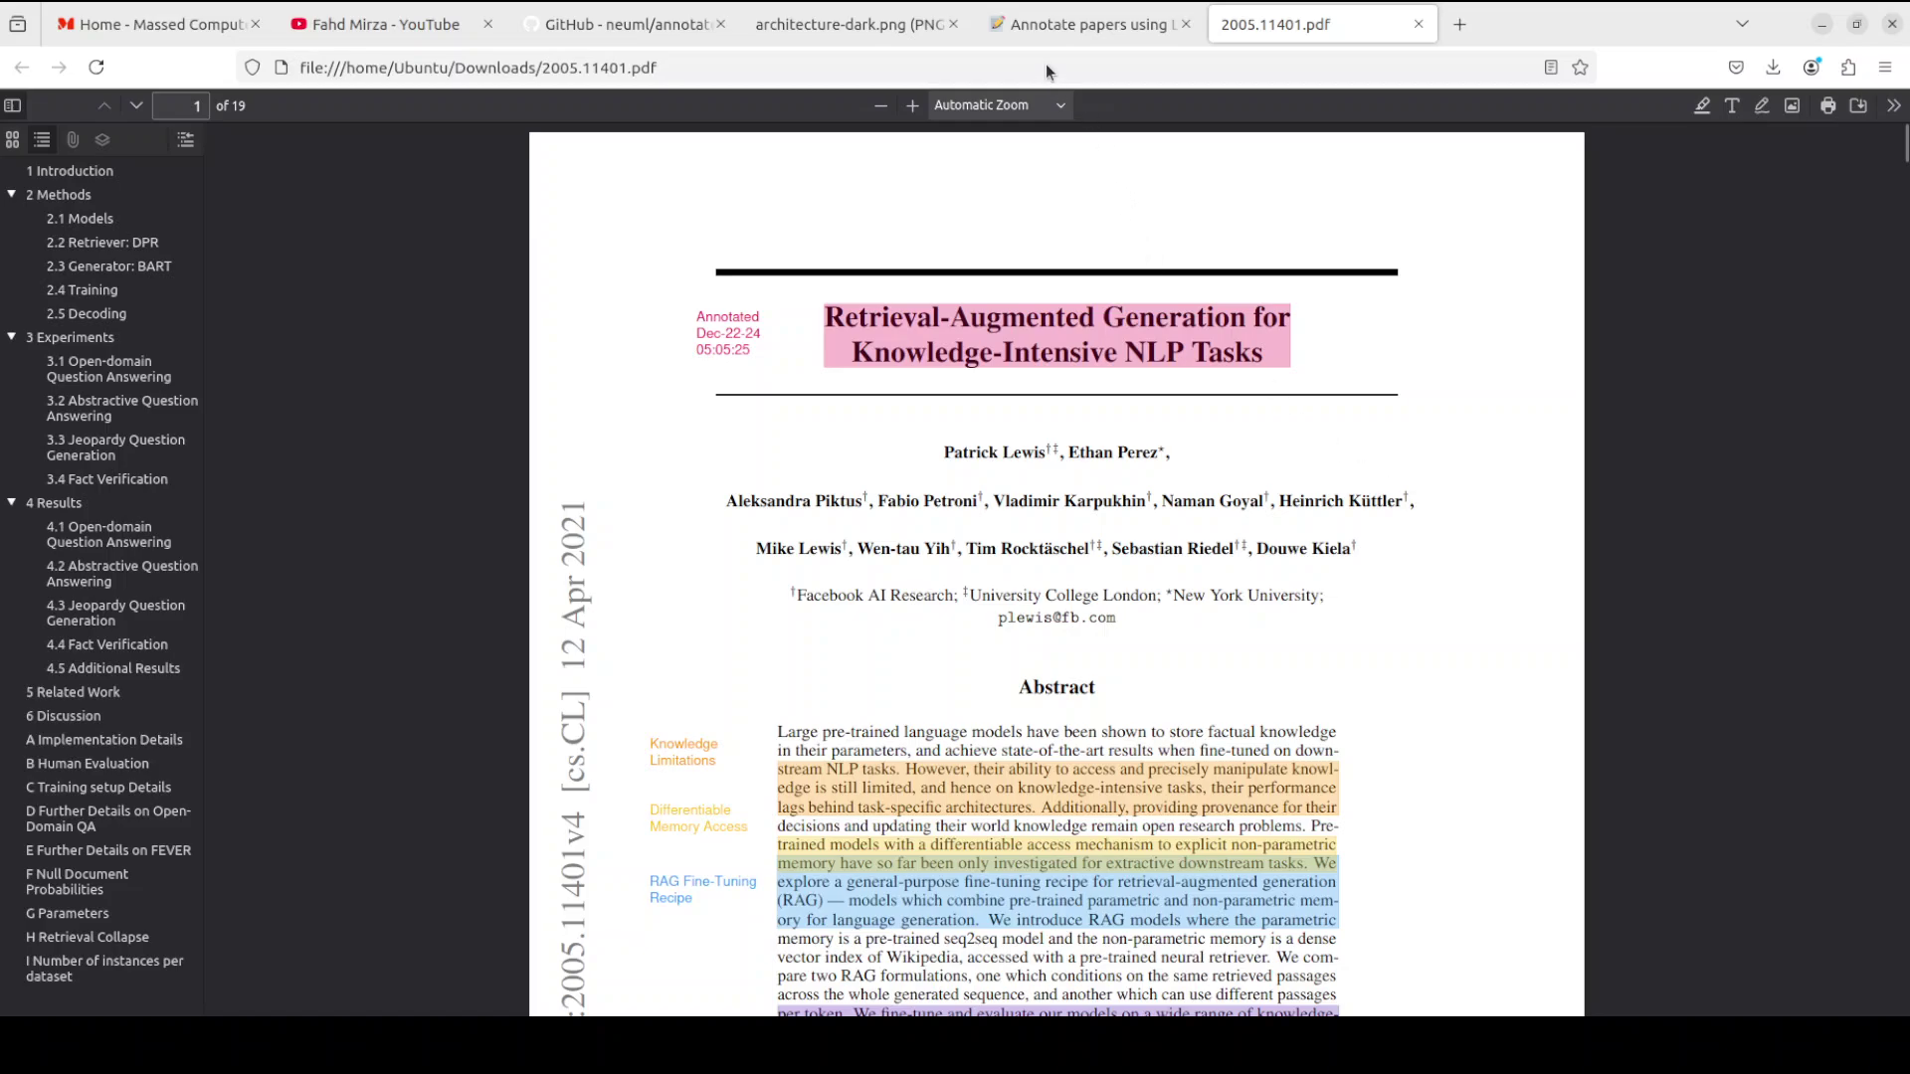
key("ctrl+Page_Up")
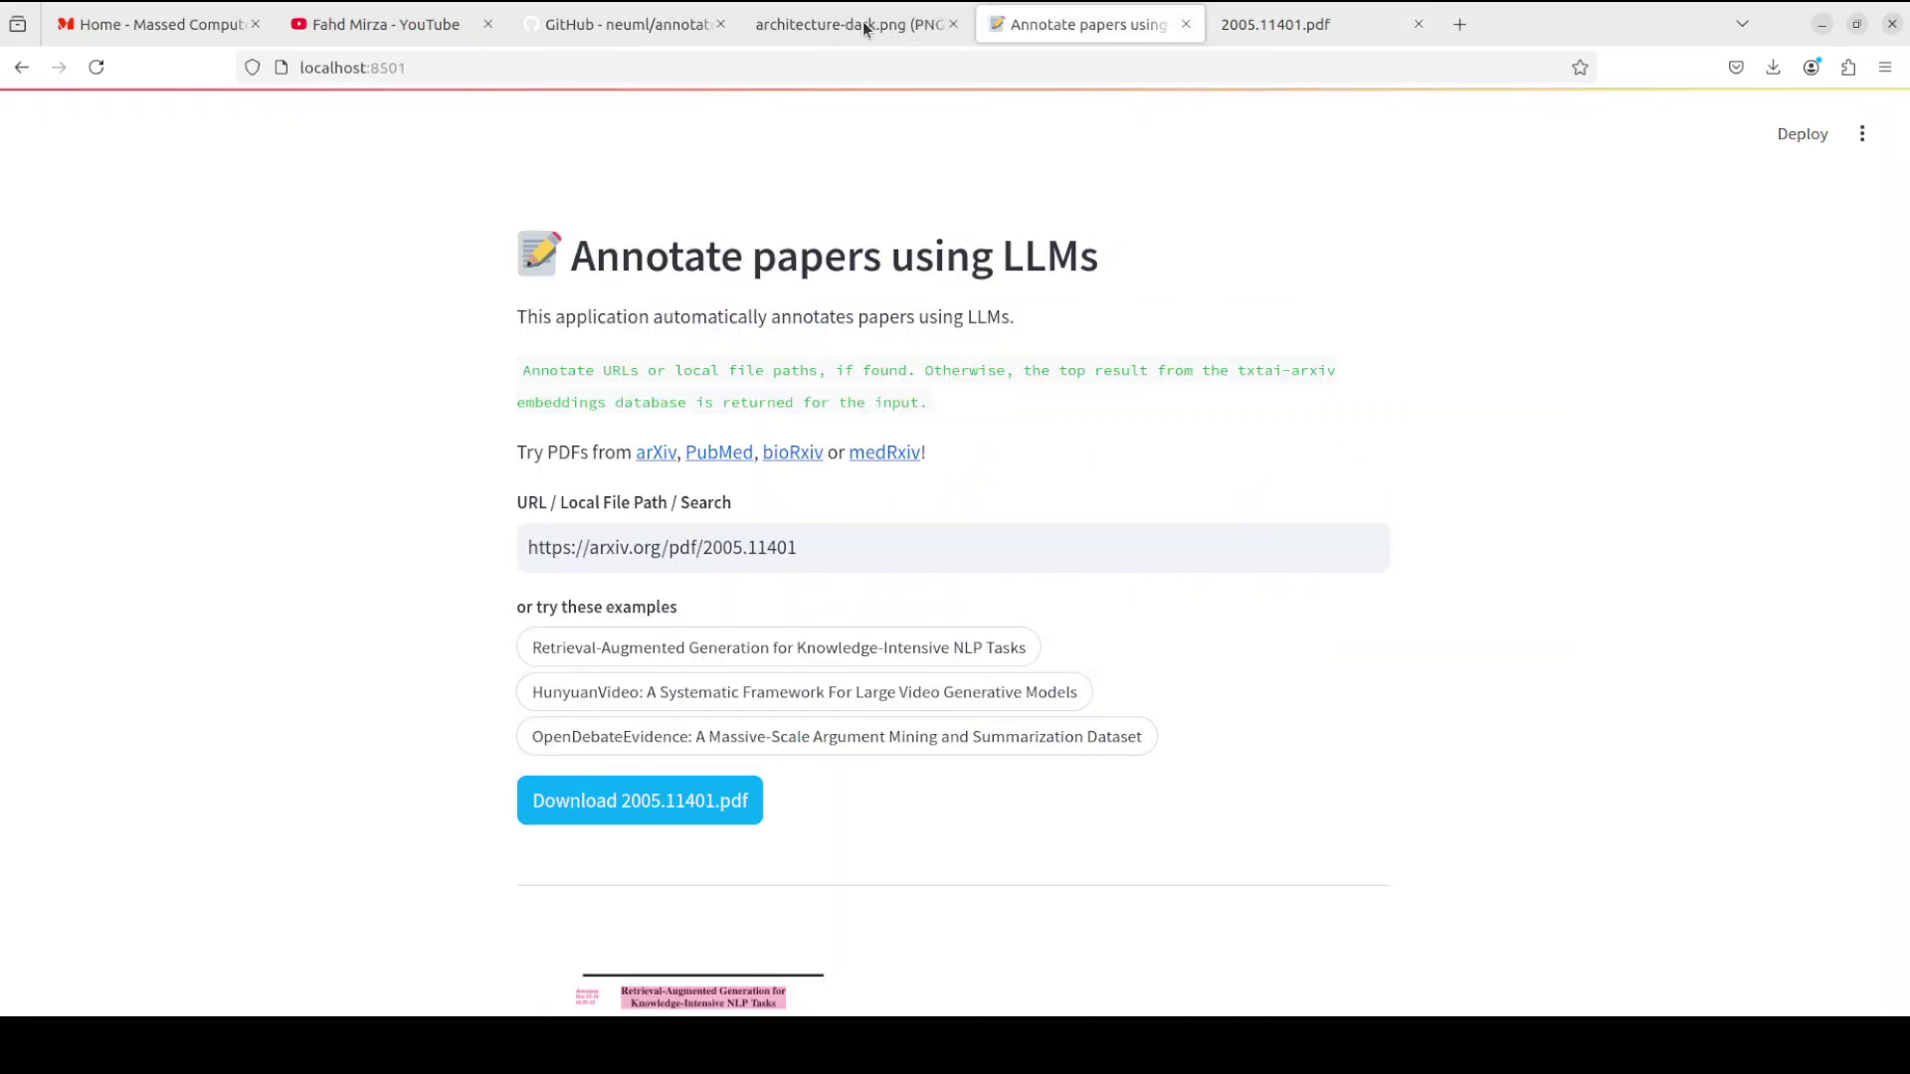
left_click(865, 28)
left_click(1074, 27)
left_click(818, 28)
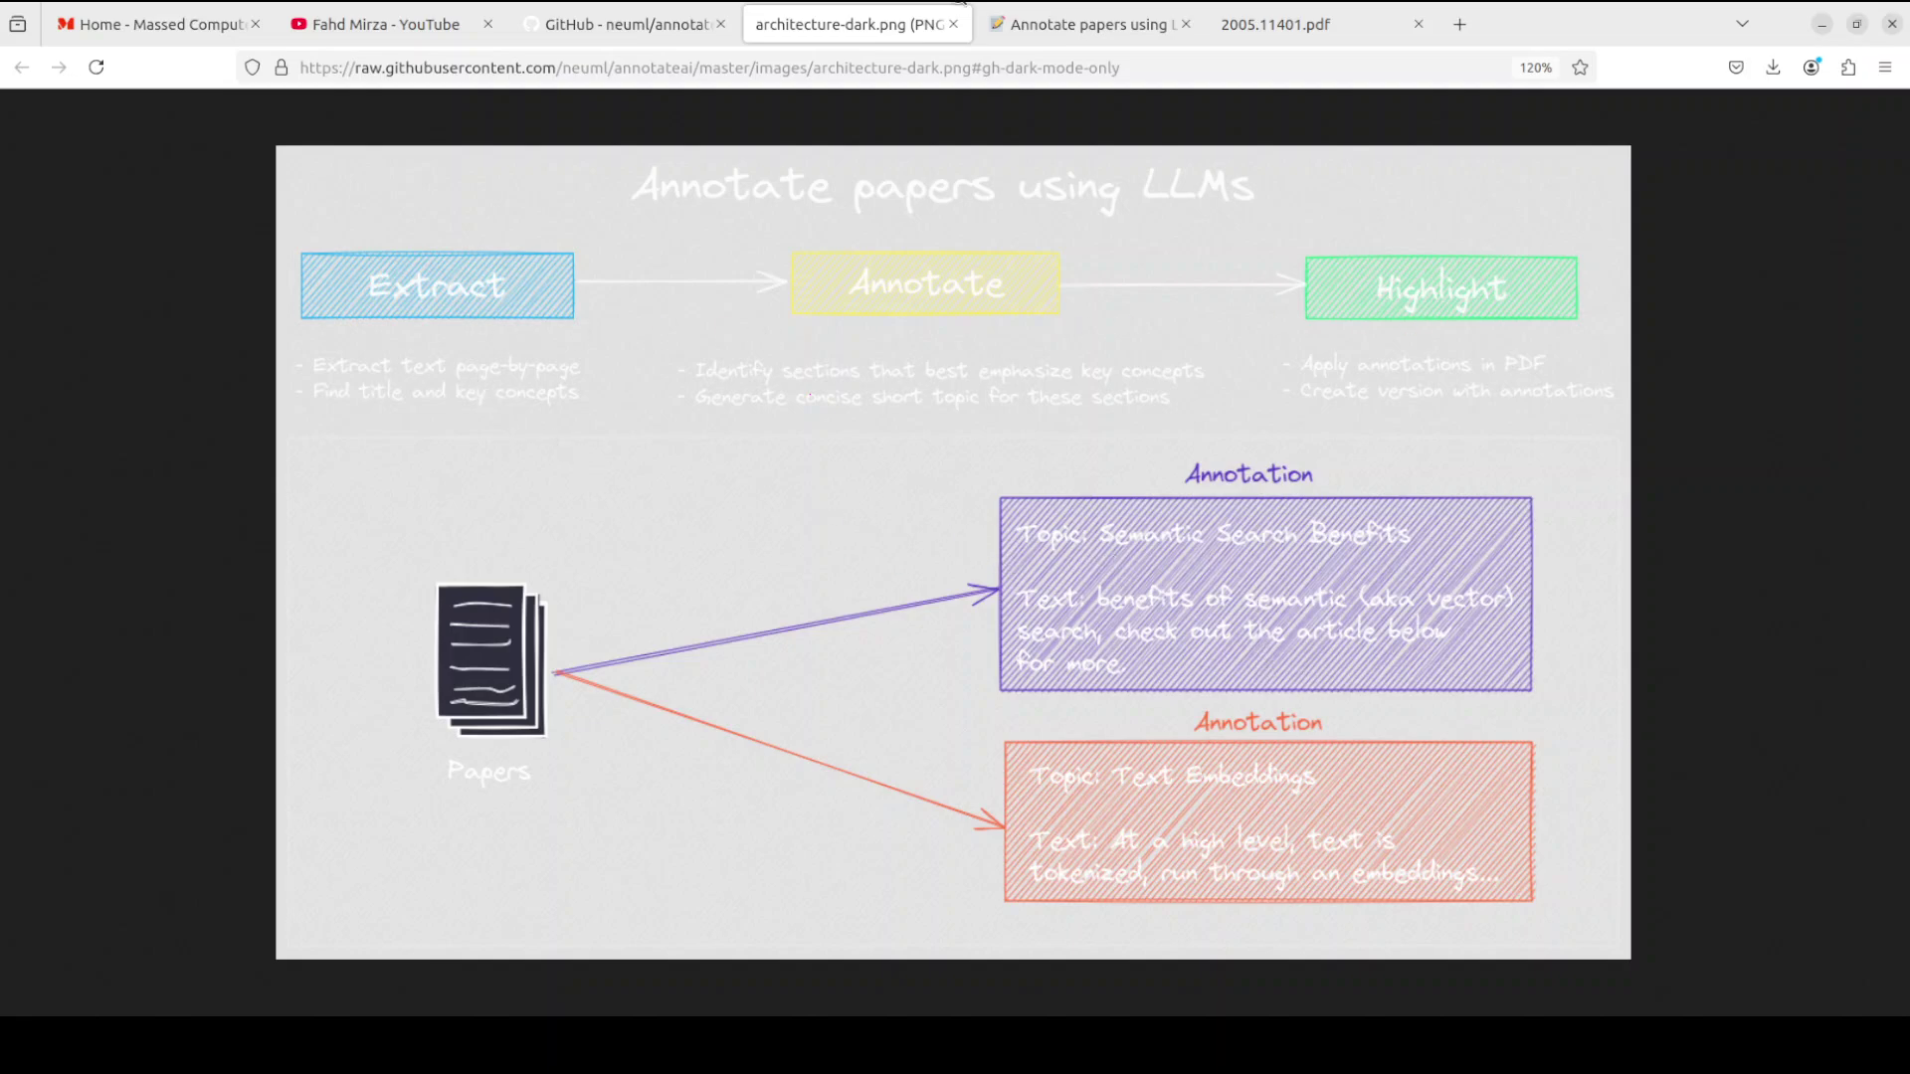
left_click(1099, 30)
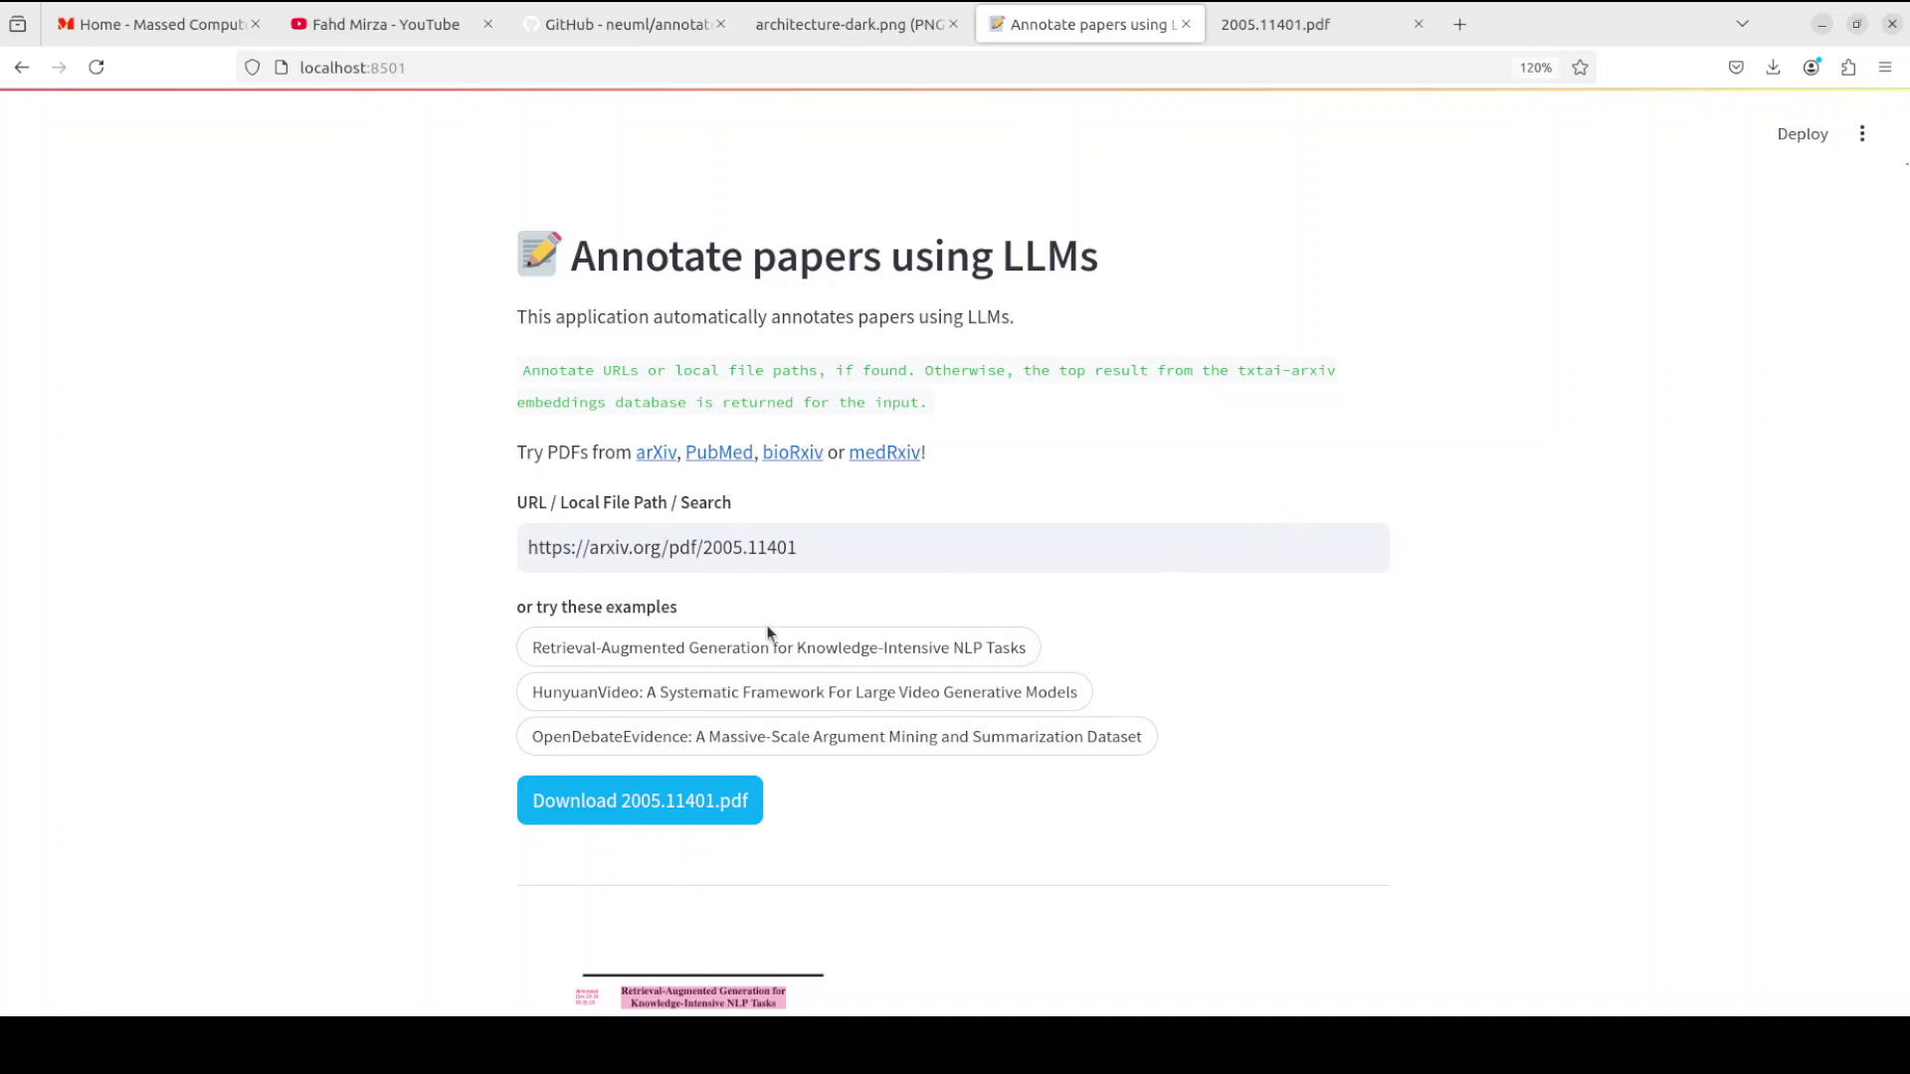
Replace the arXiv URL in the path field with /home/Ubuntu/myfiles/mypdf.pdf.
left_click_drag(842, 535, 418, 535)
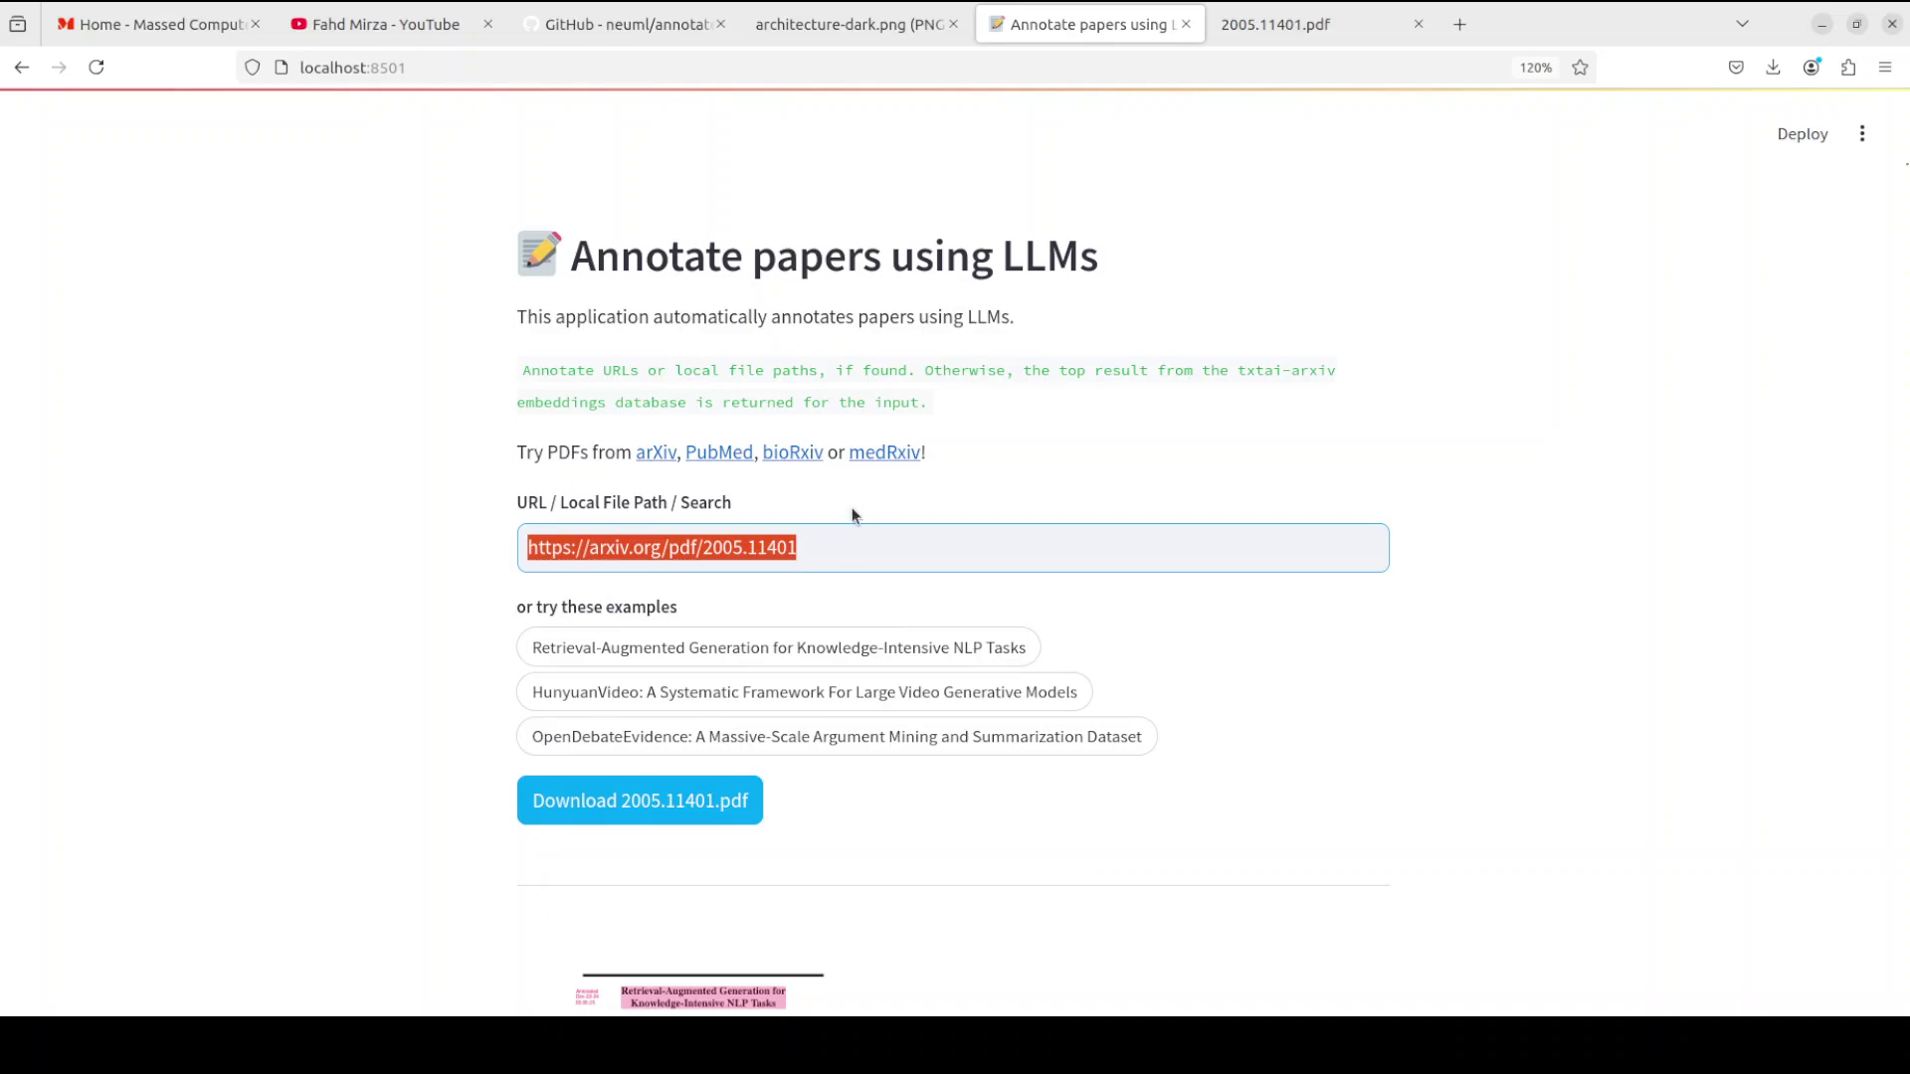
key("BackSpace")
type("/")
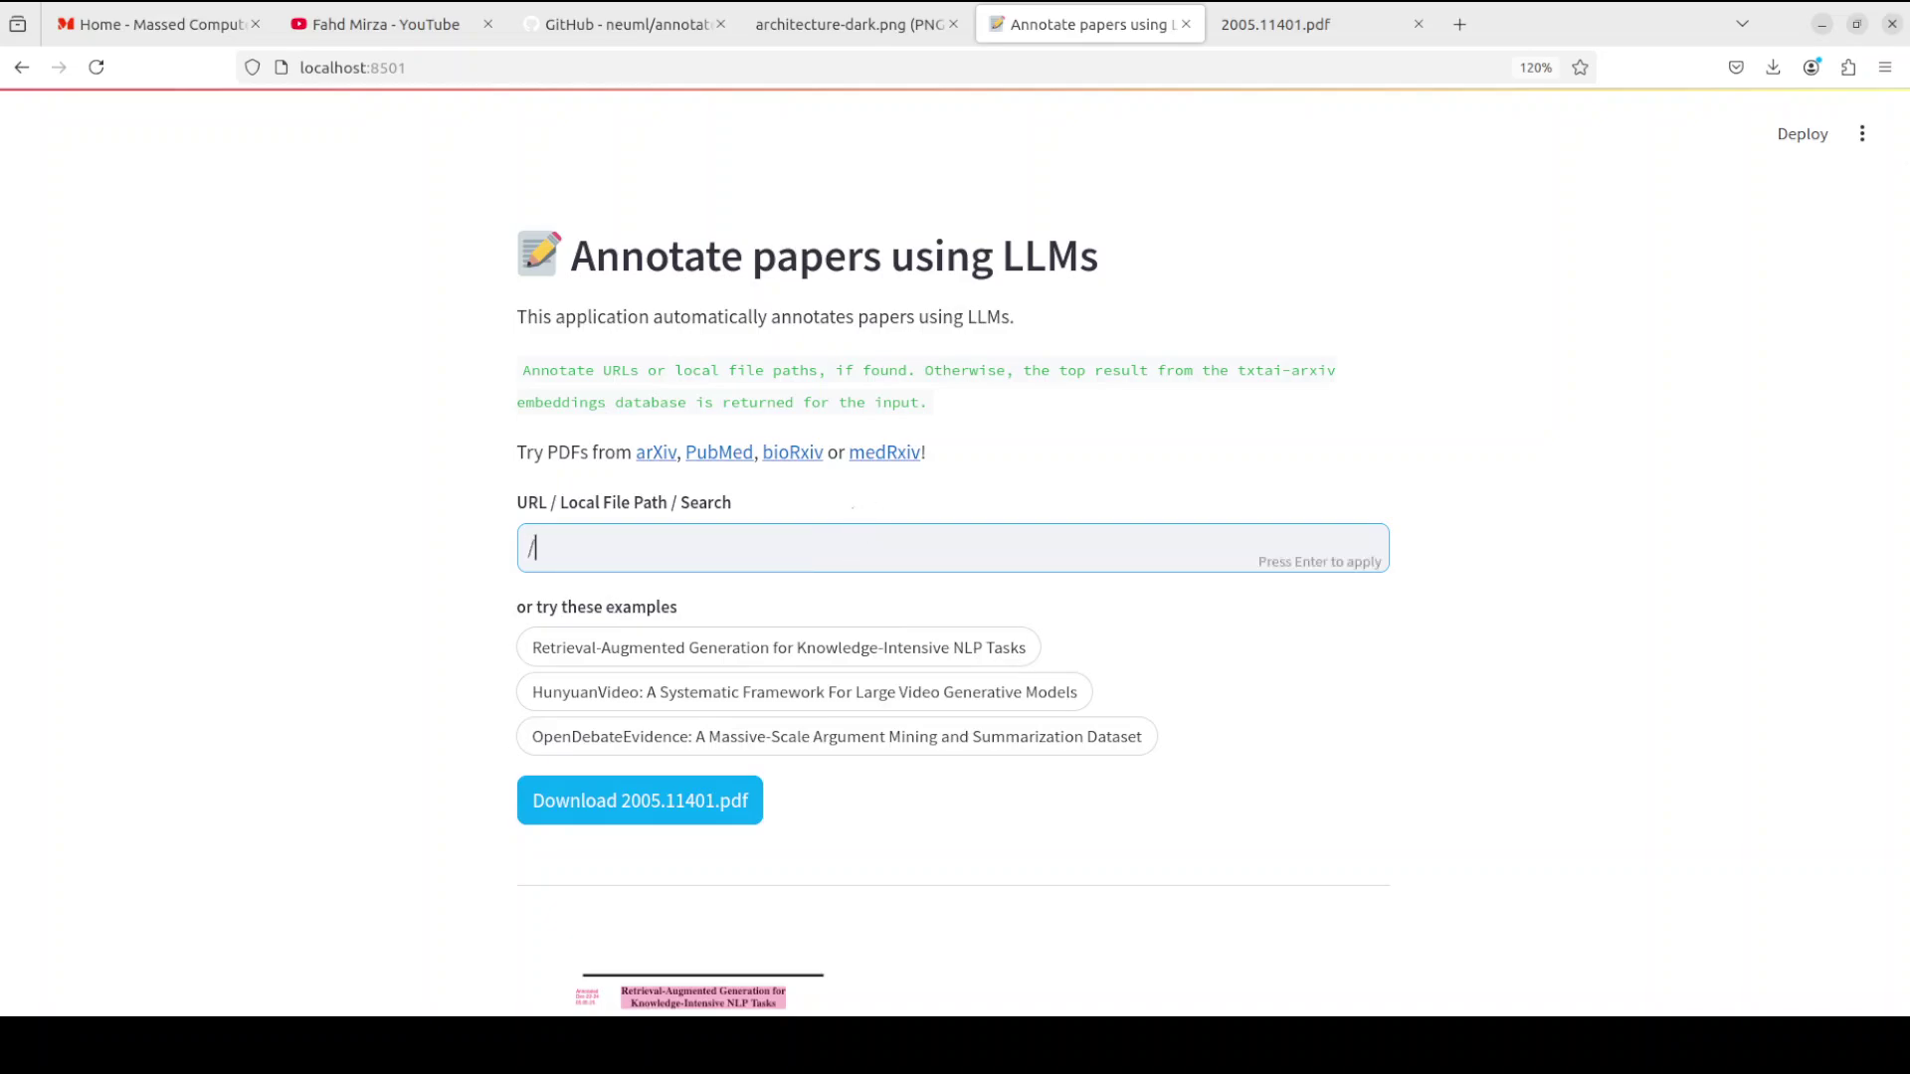
type("home/Ubuntu/myfiles/mypdf.p")
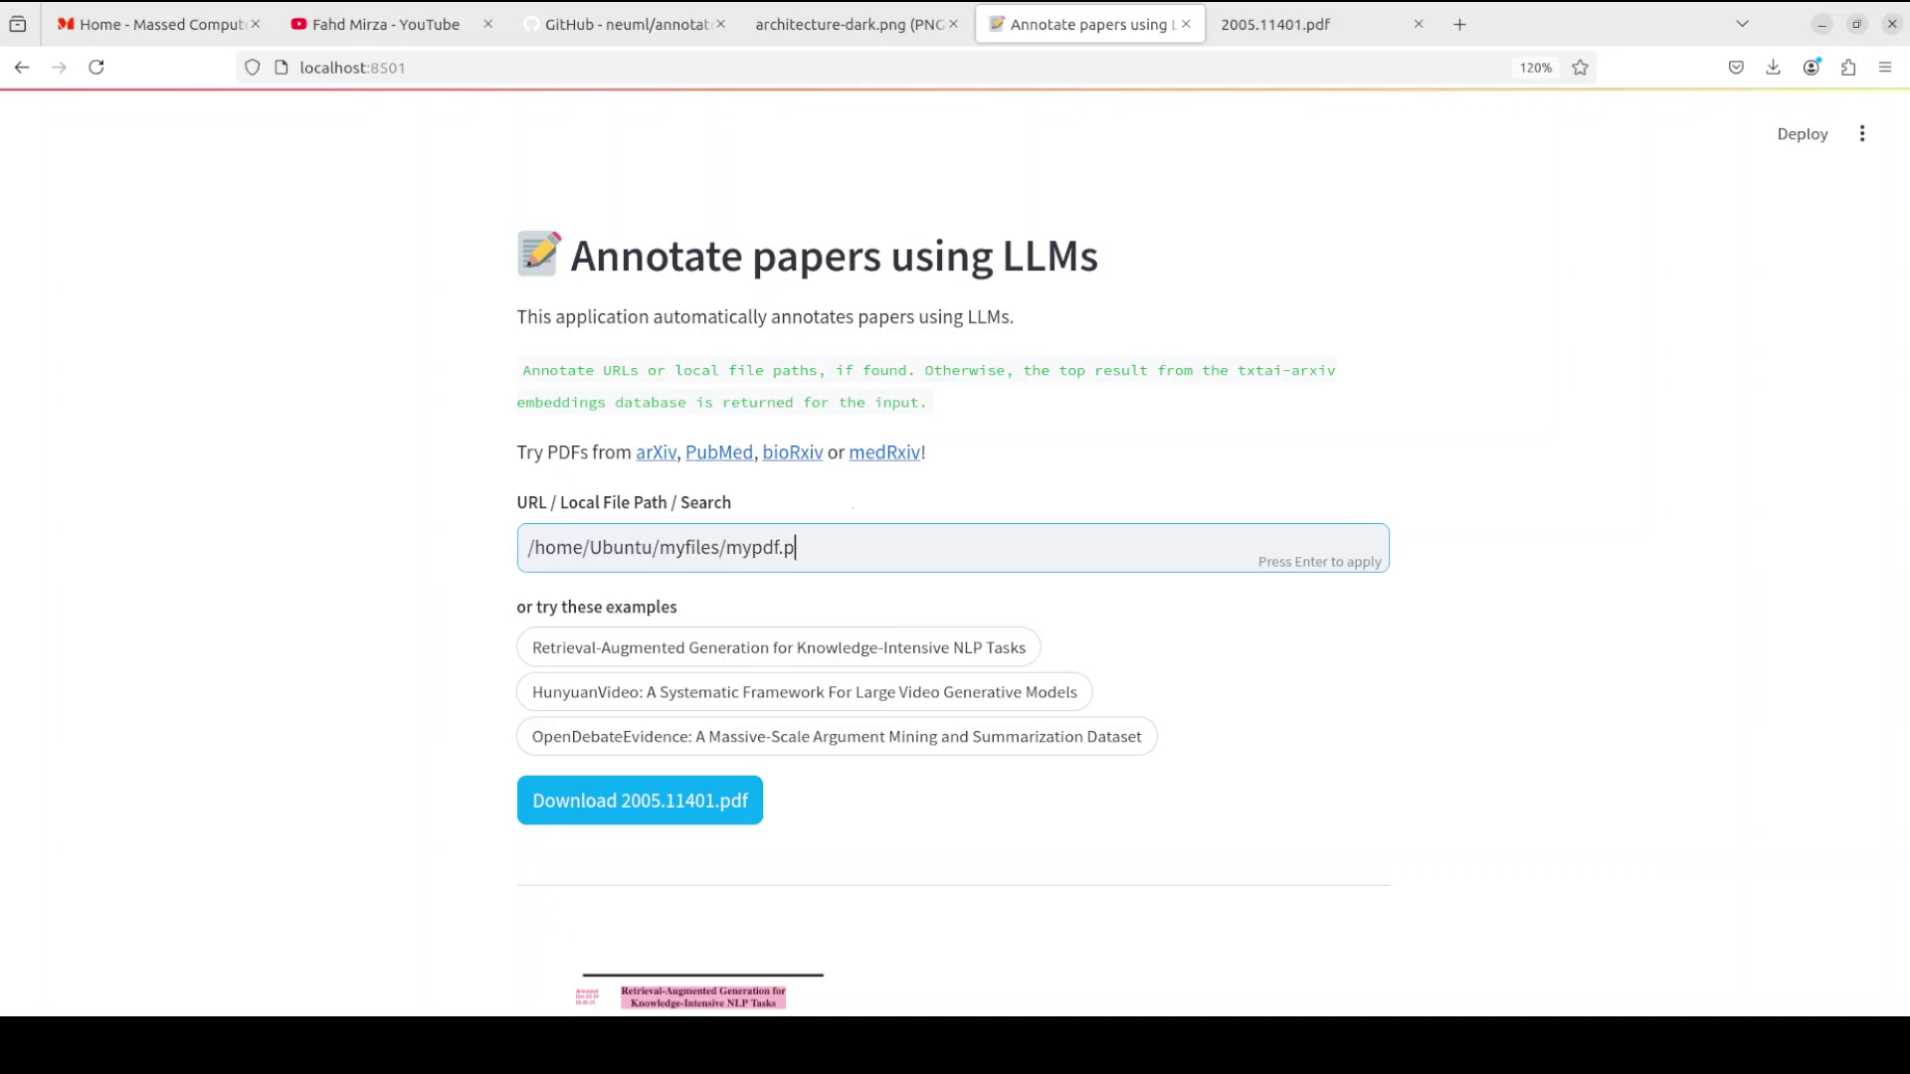
type("df")
View the one-paragraph mypdf.pdf in Document Viewer, then minimise it.
left_click(24, 767)
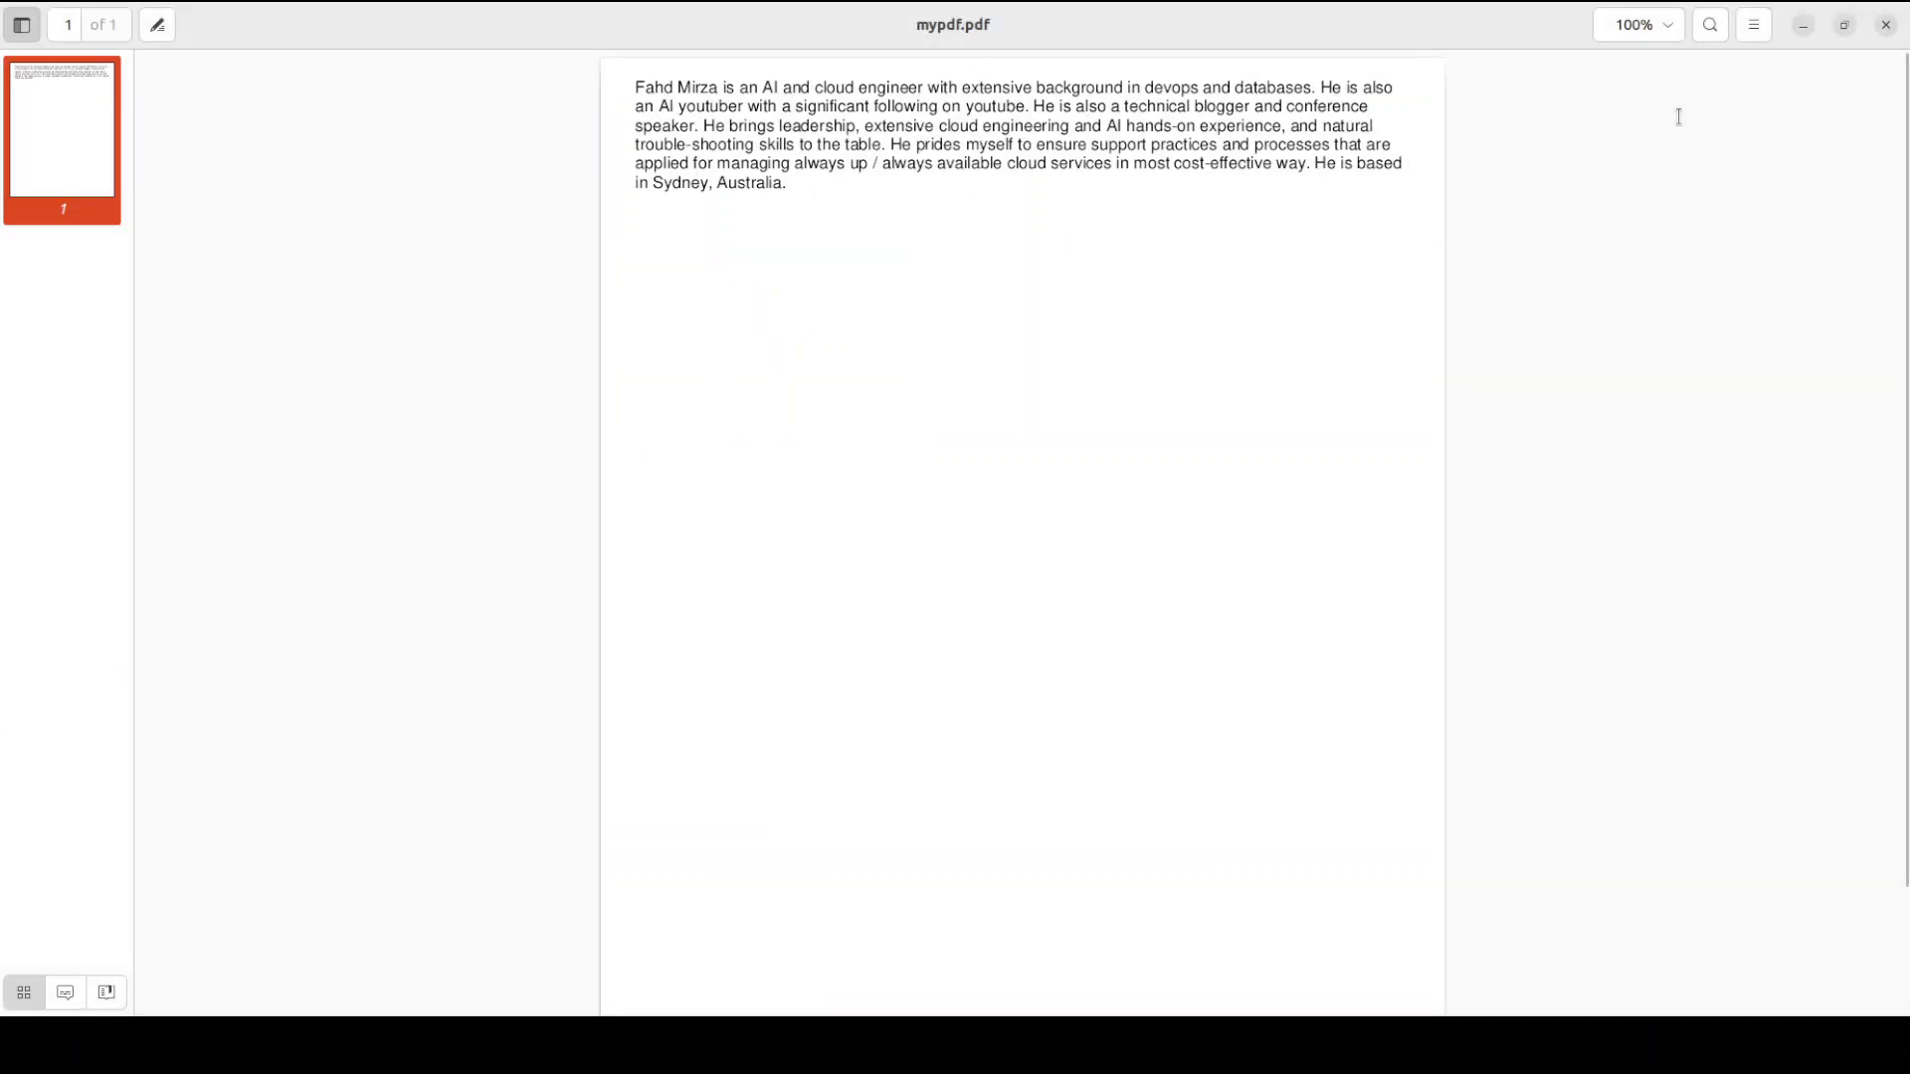
left_click(1804, 28)
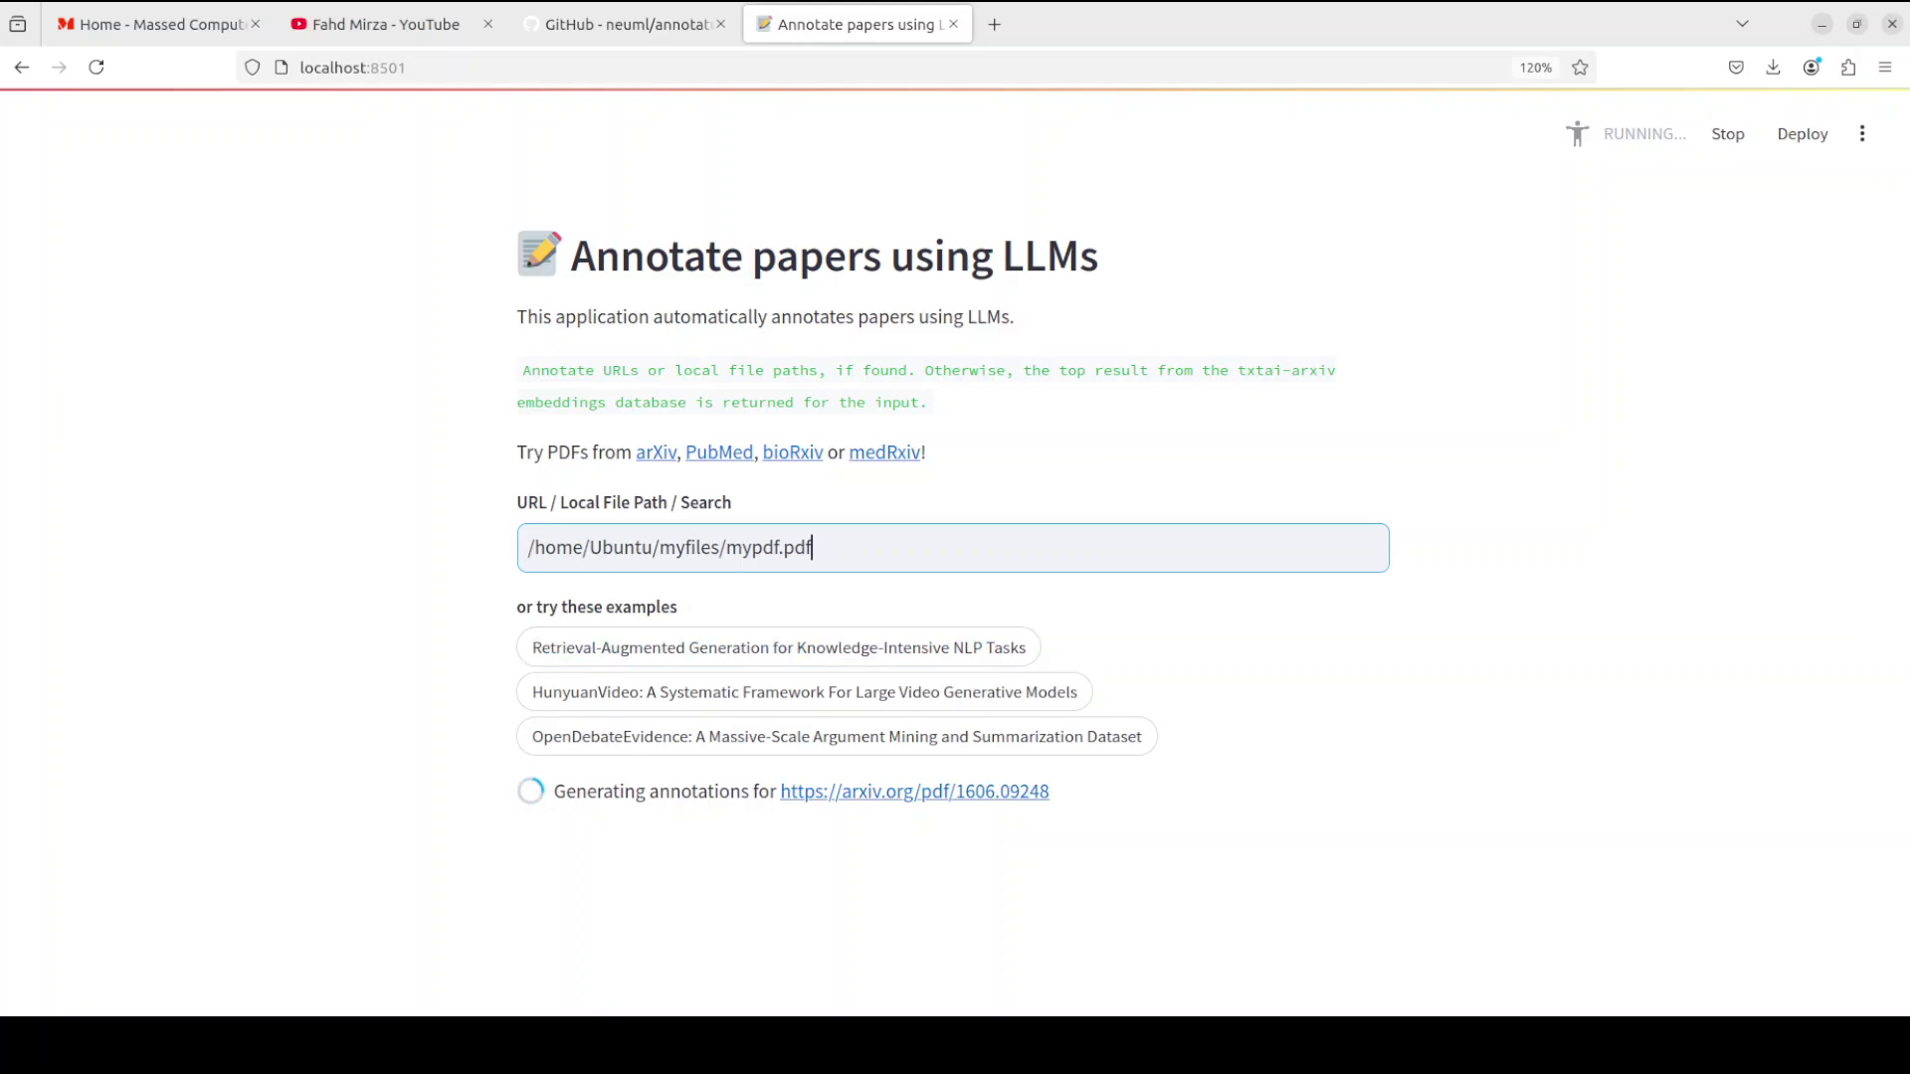
Preview the arxiv.org/pdf/1606.09248 paper, scroll through it, and close its tab.
left_click(872, 793)
scroll(1019, 731, "down", 2)
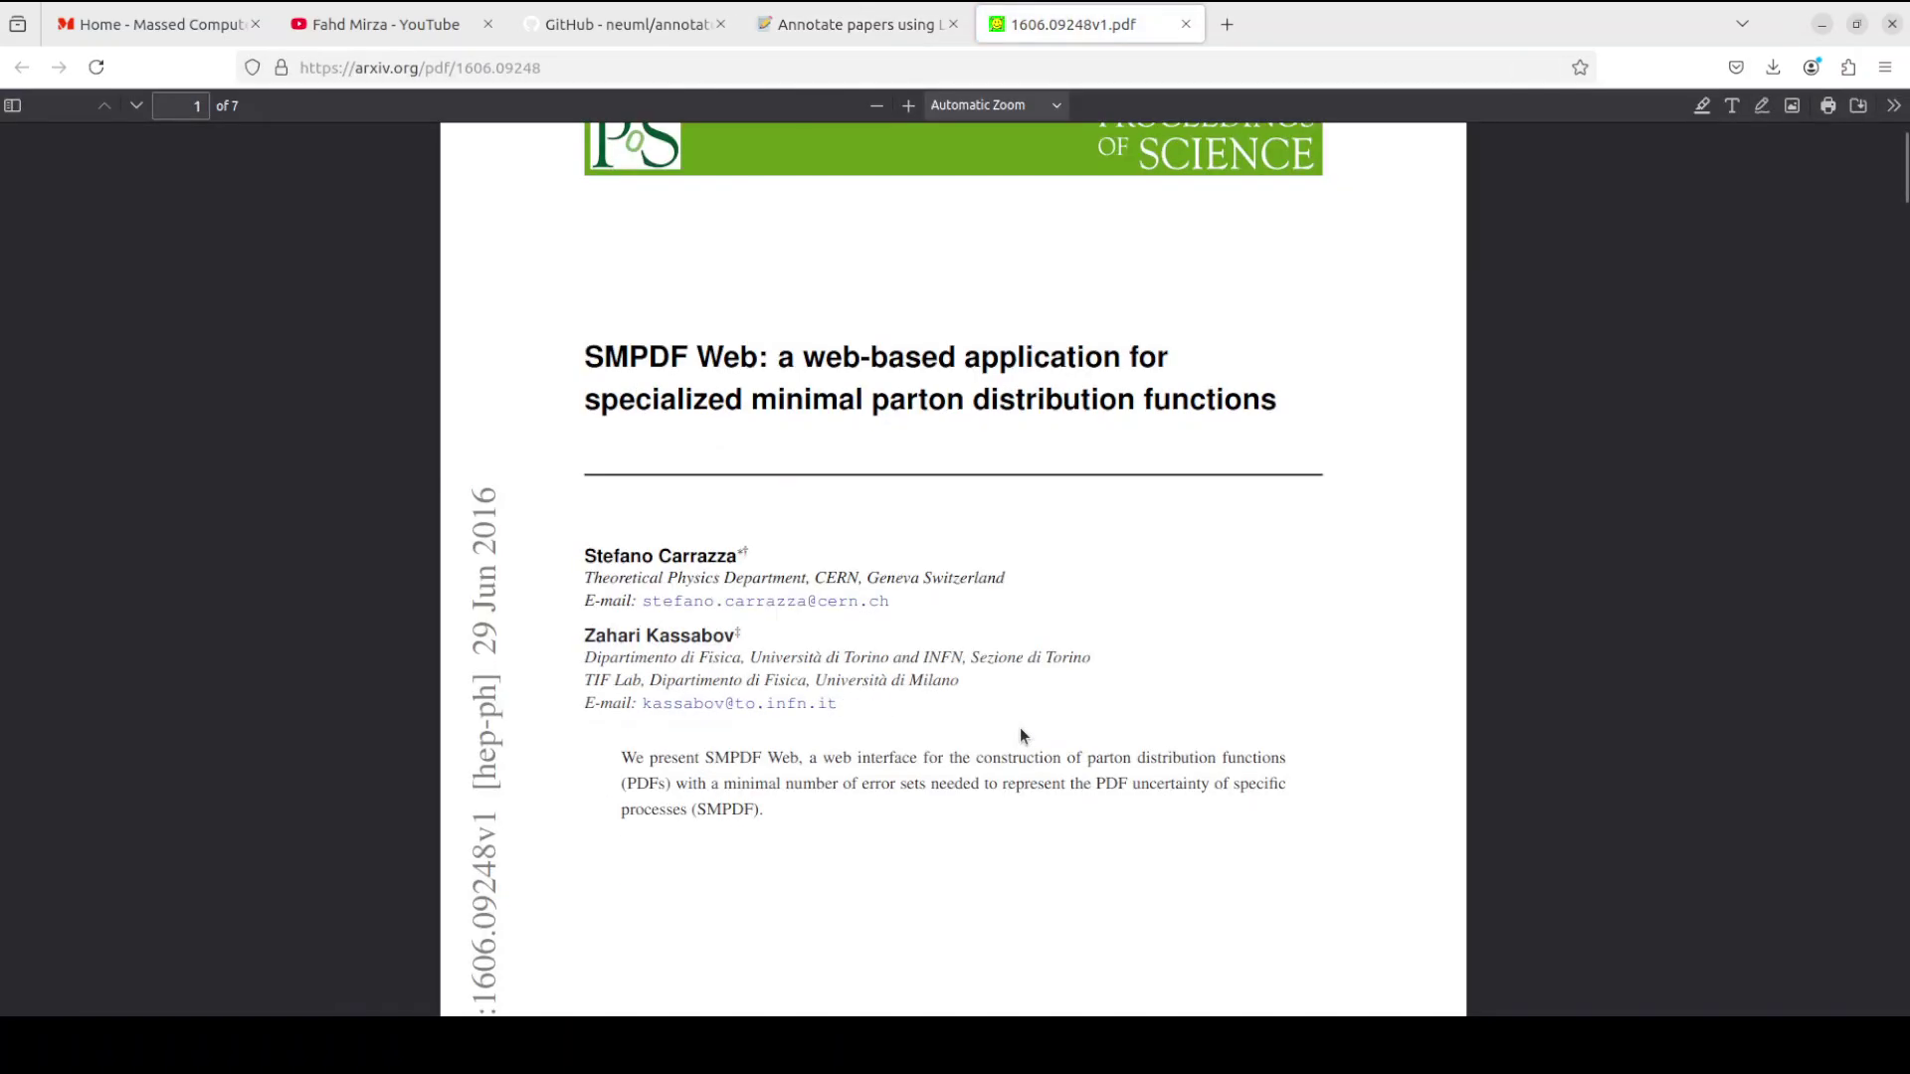
scroll(1019, 726, "down", 20)
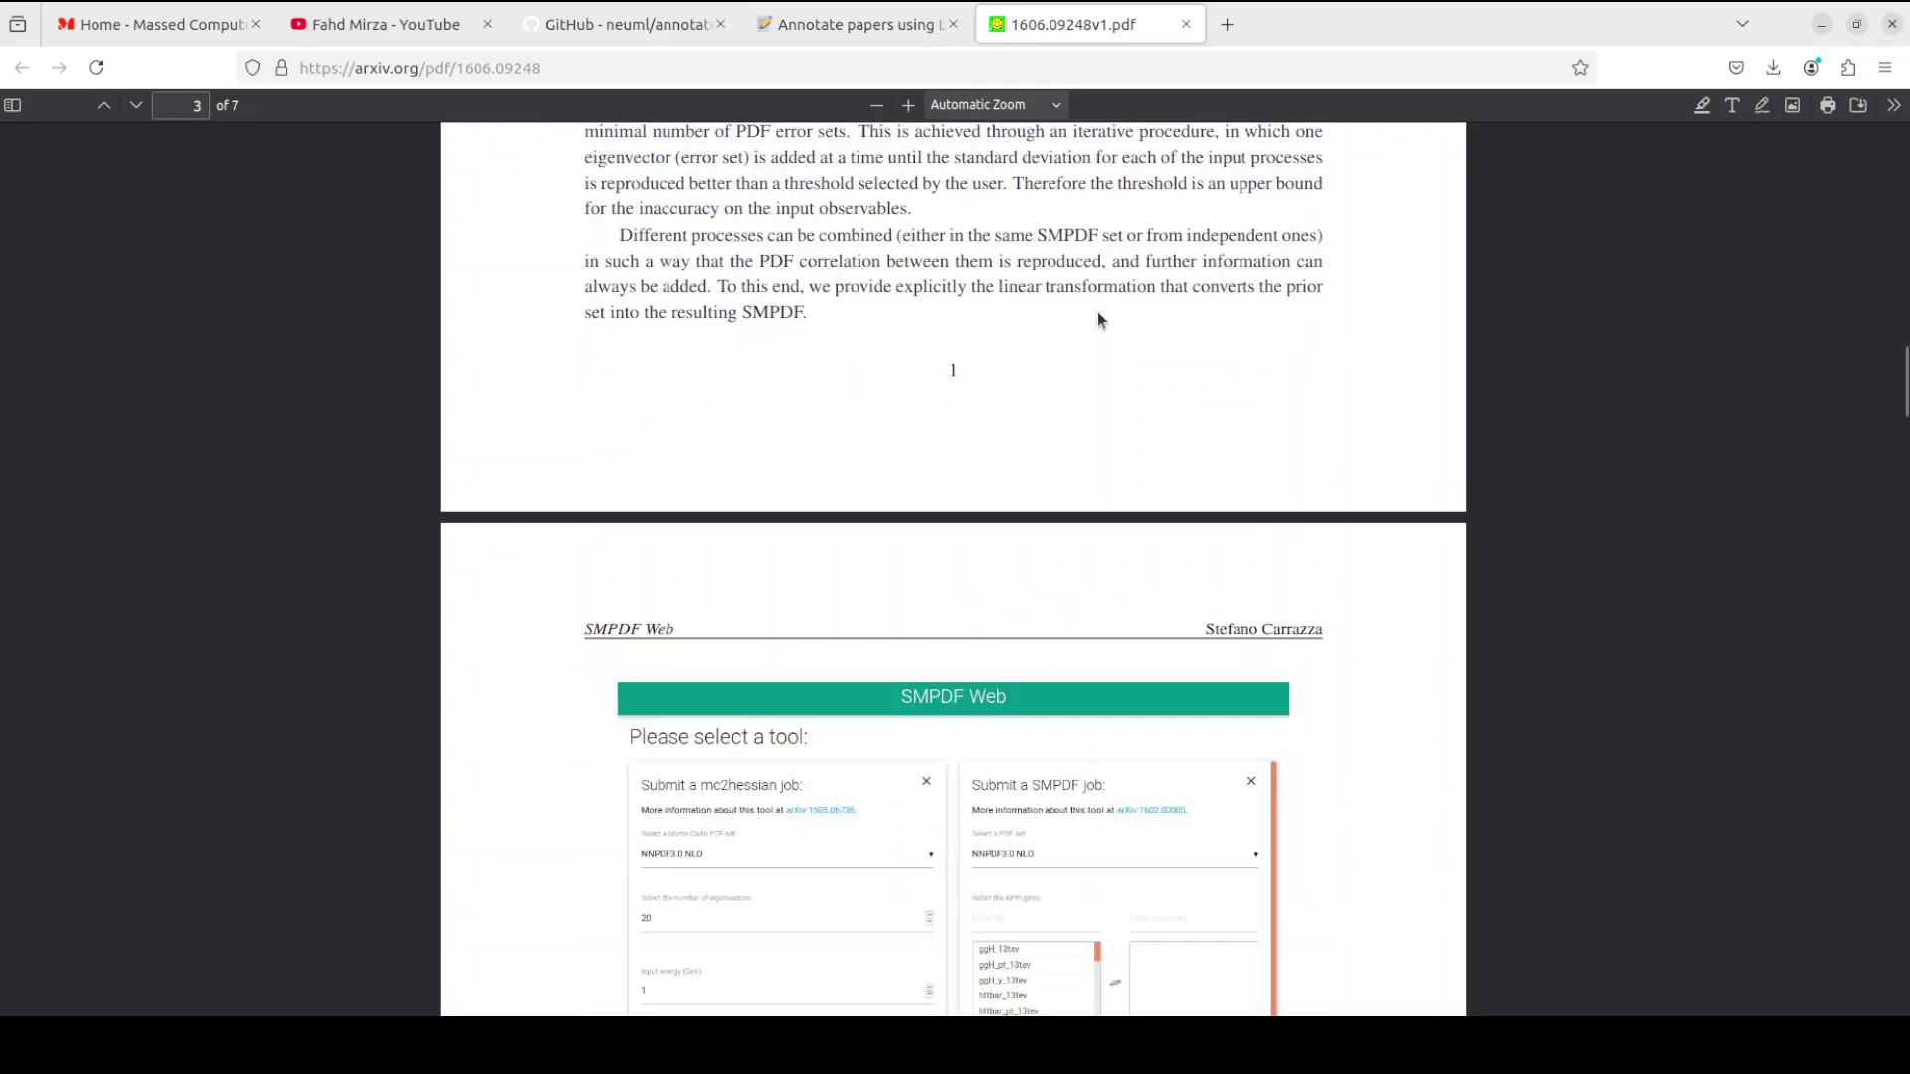
left_click(1185, 24)
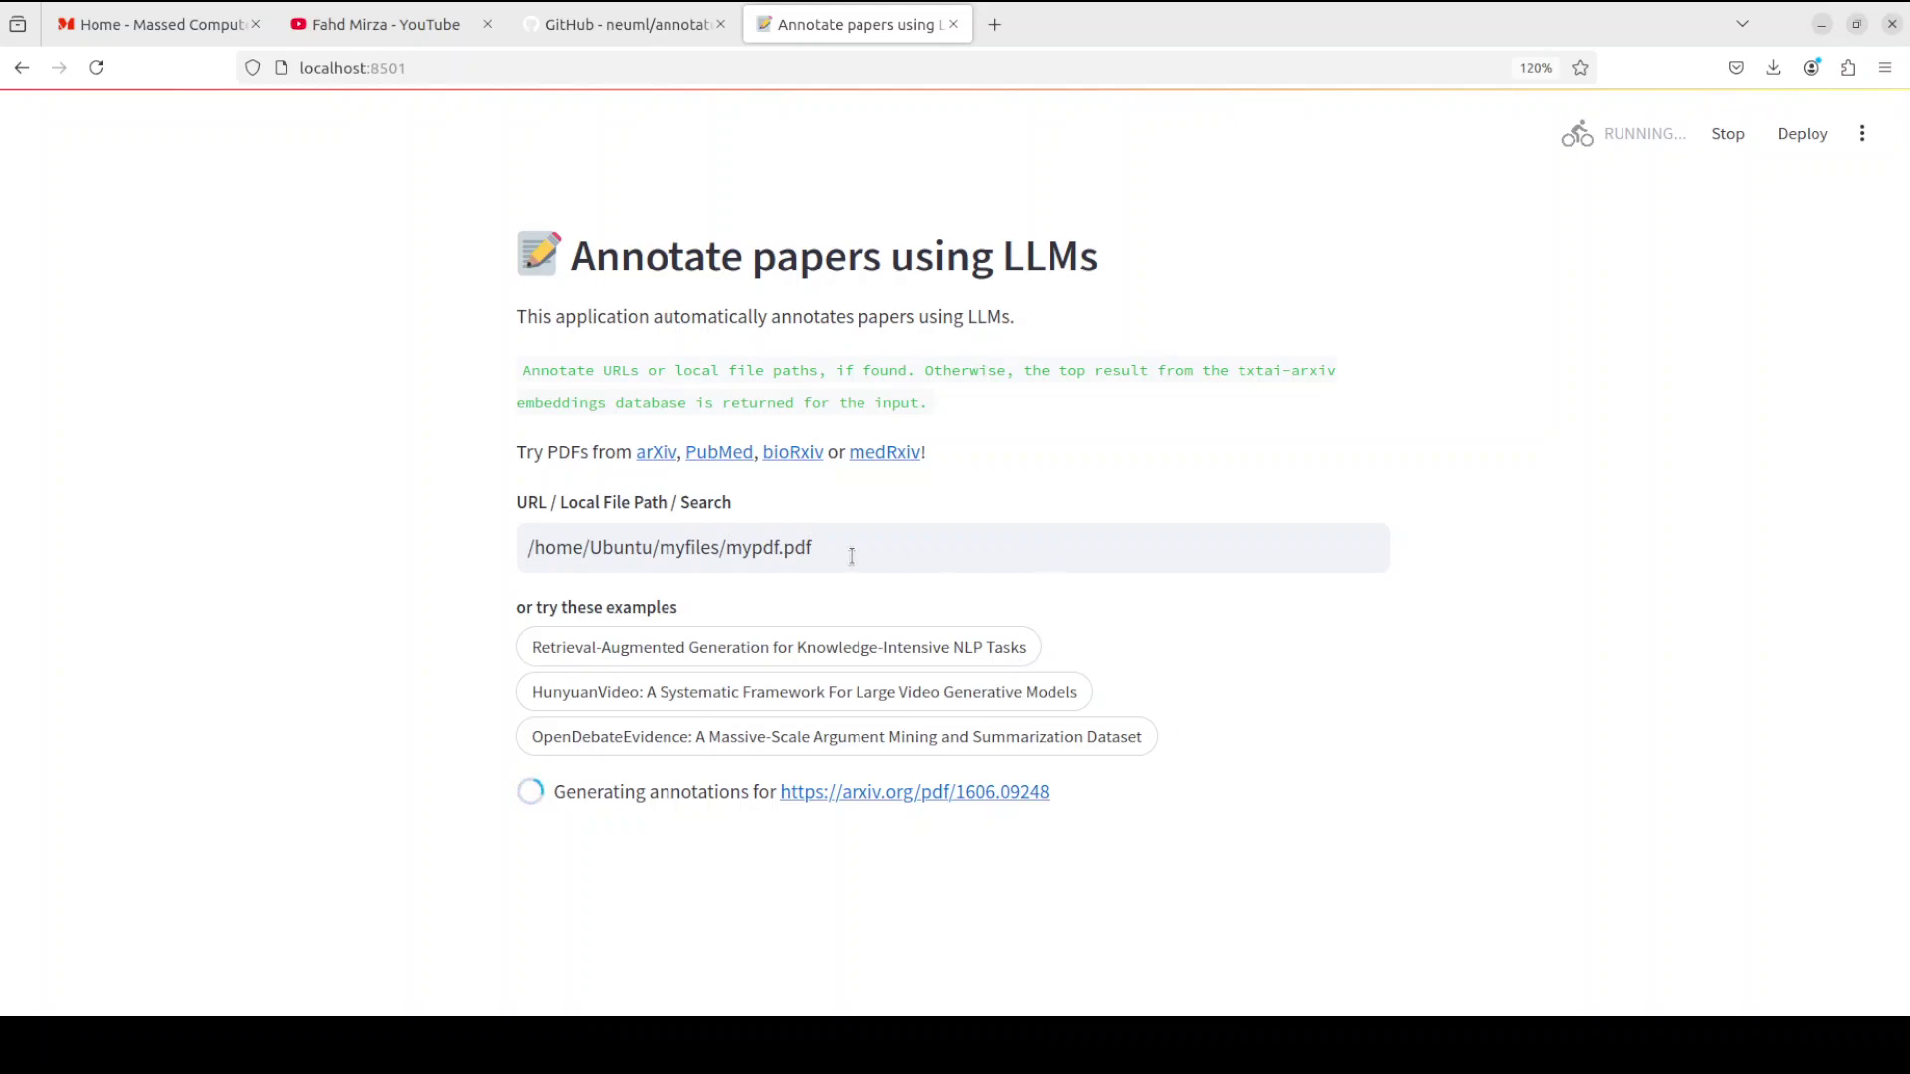
Select the local file path text, then close the Annotate papers tab.
triple_click(707, 539)
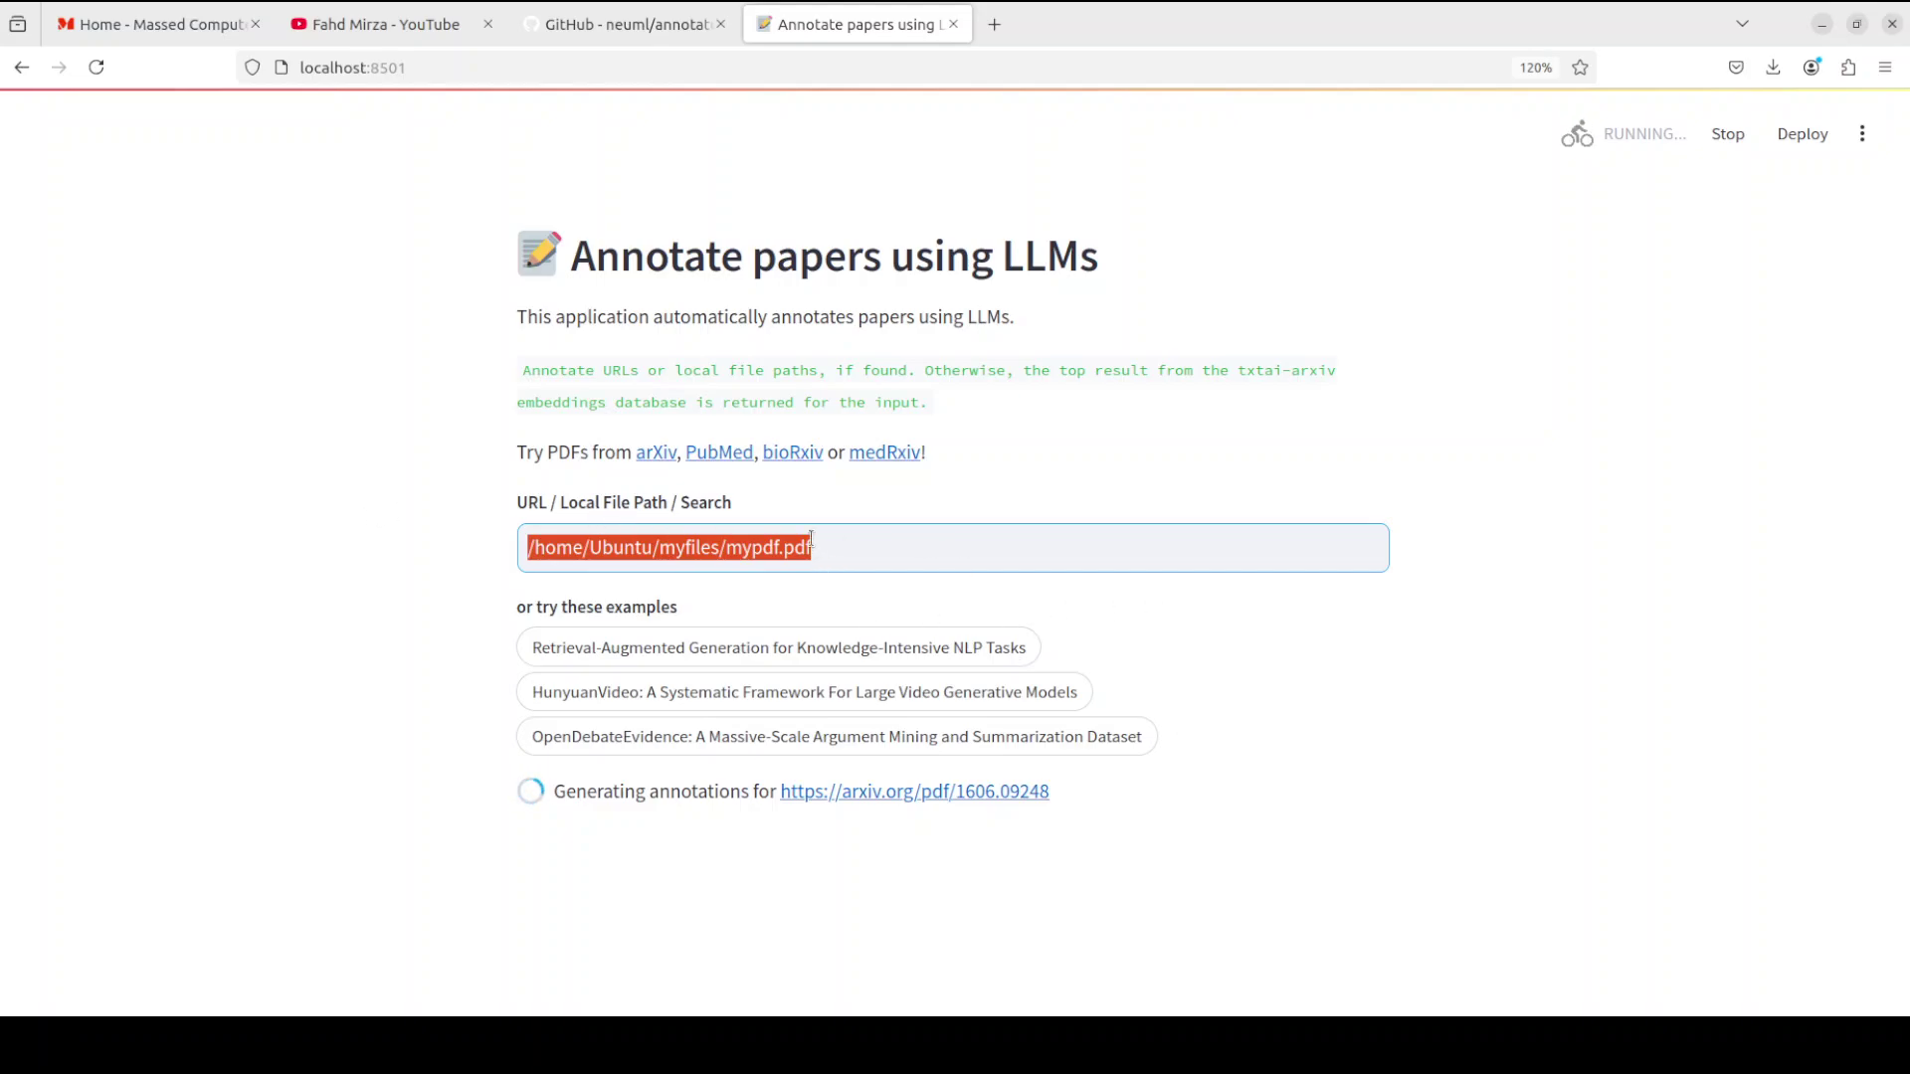
left_click(852, 543)
left_click_drag(624, 545, 425, 548)
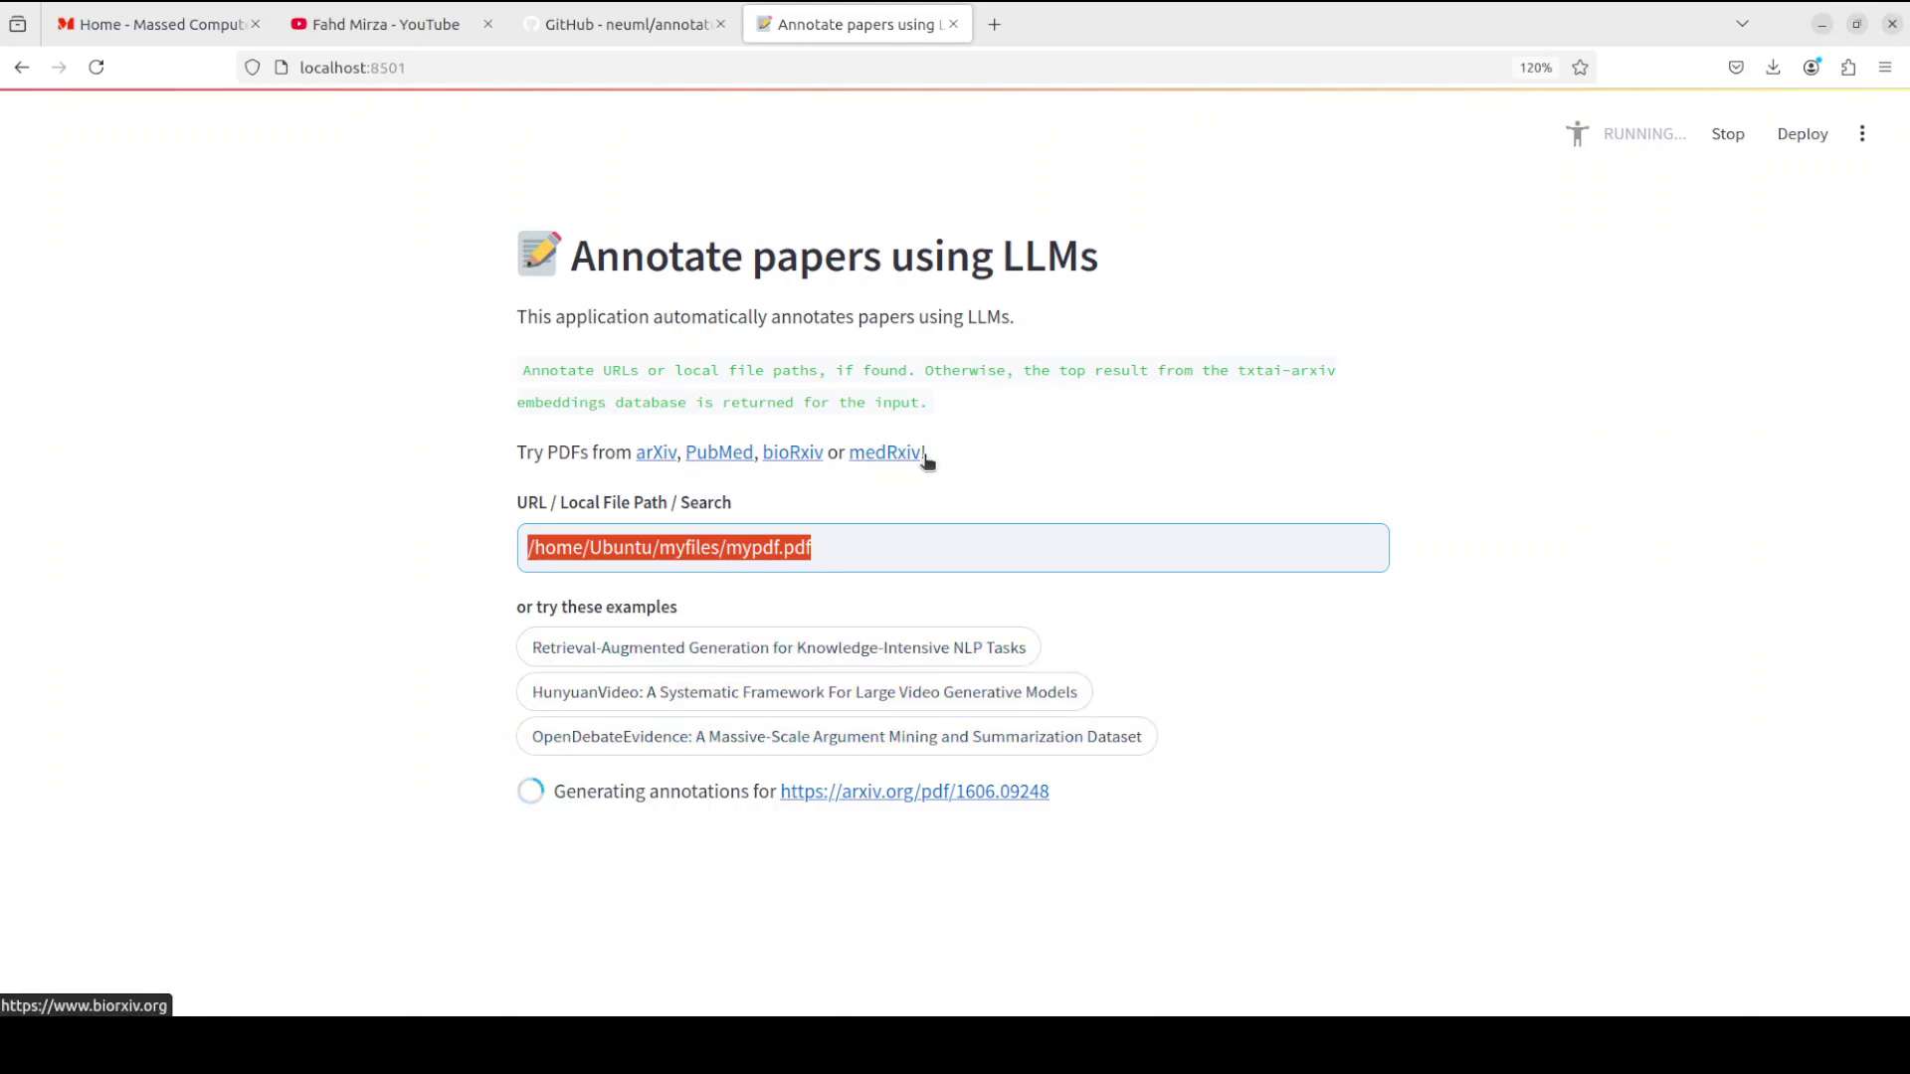
left_click(953, 24)
Stop all Docker containers with 'docker stop $(docker ps -a -q)'.
left_click(8, 112)
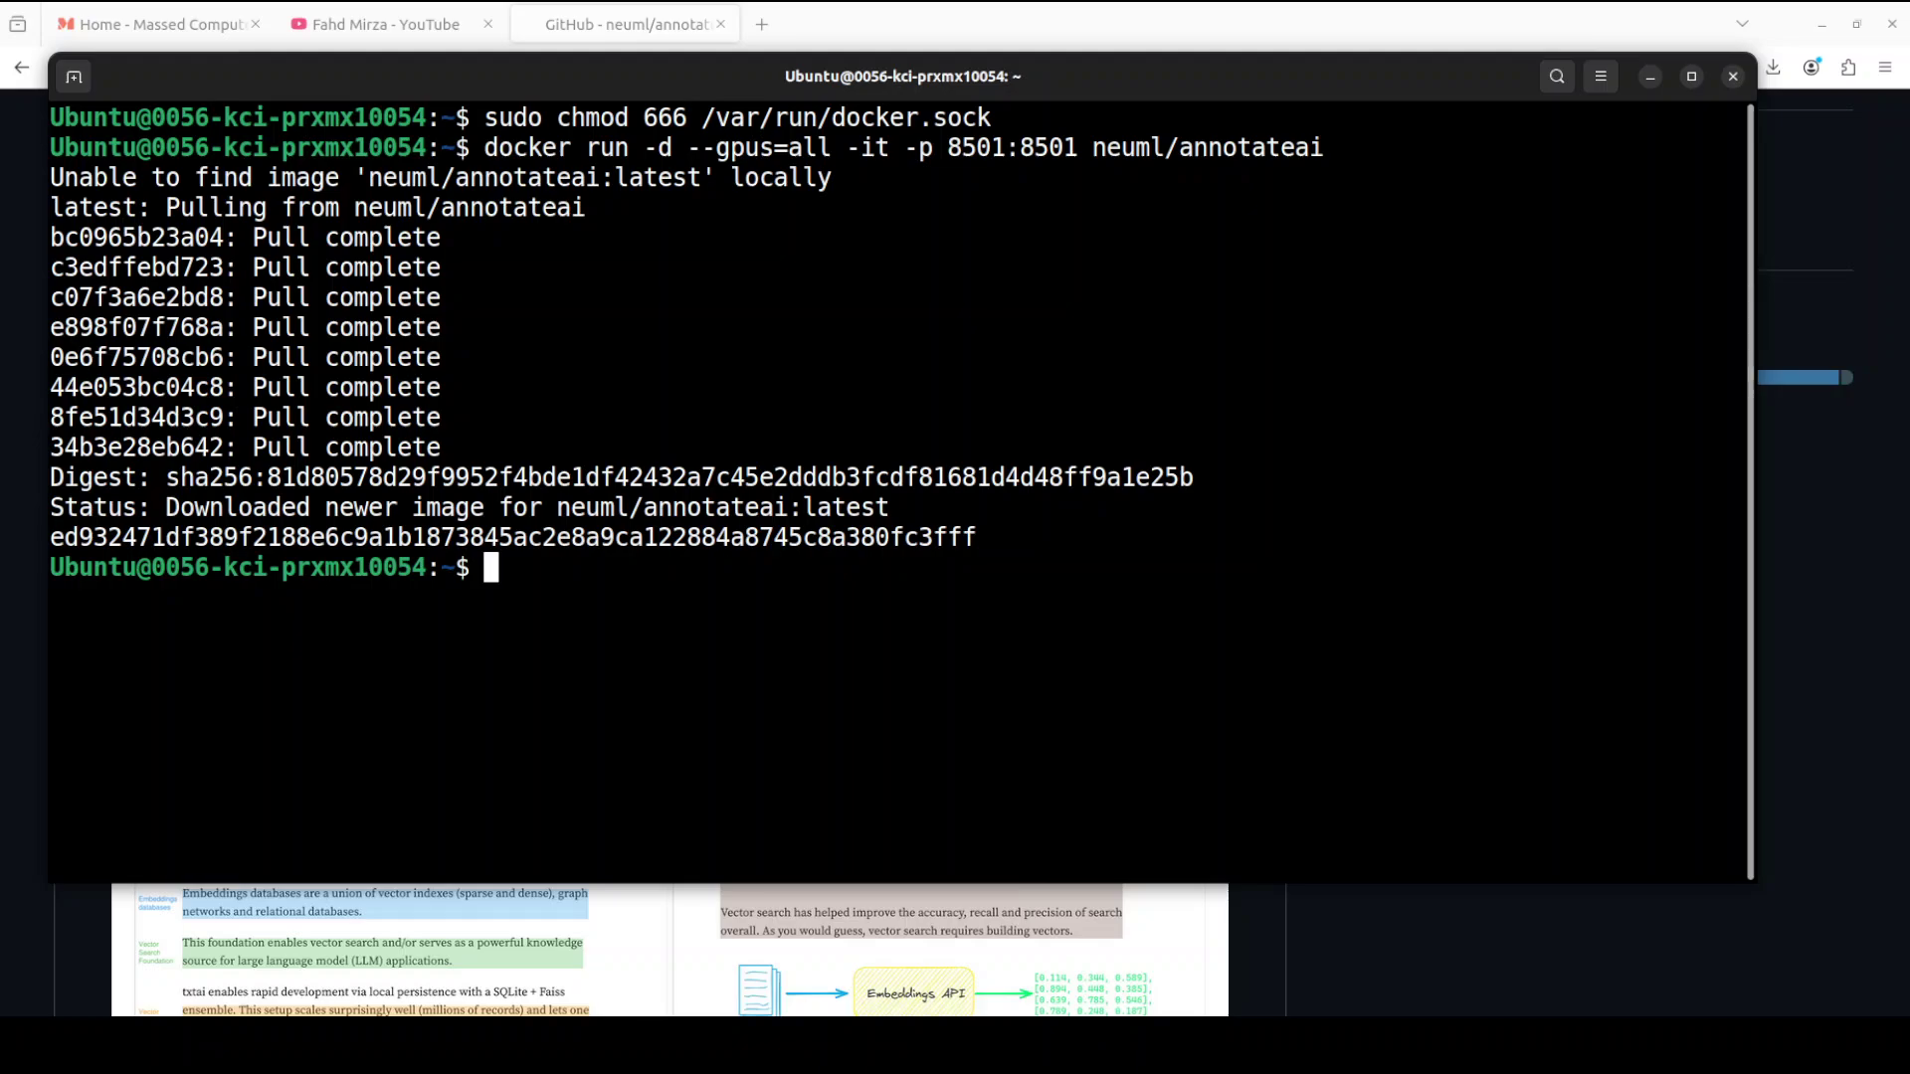
right_click(583, 652)
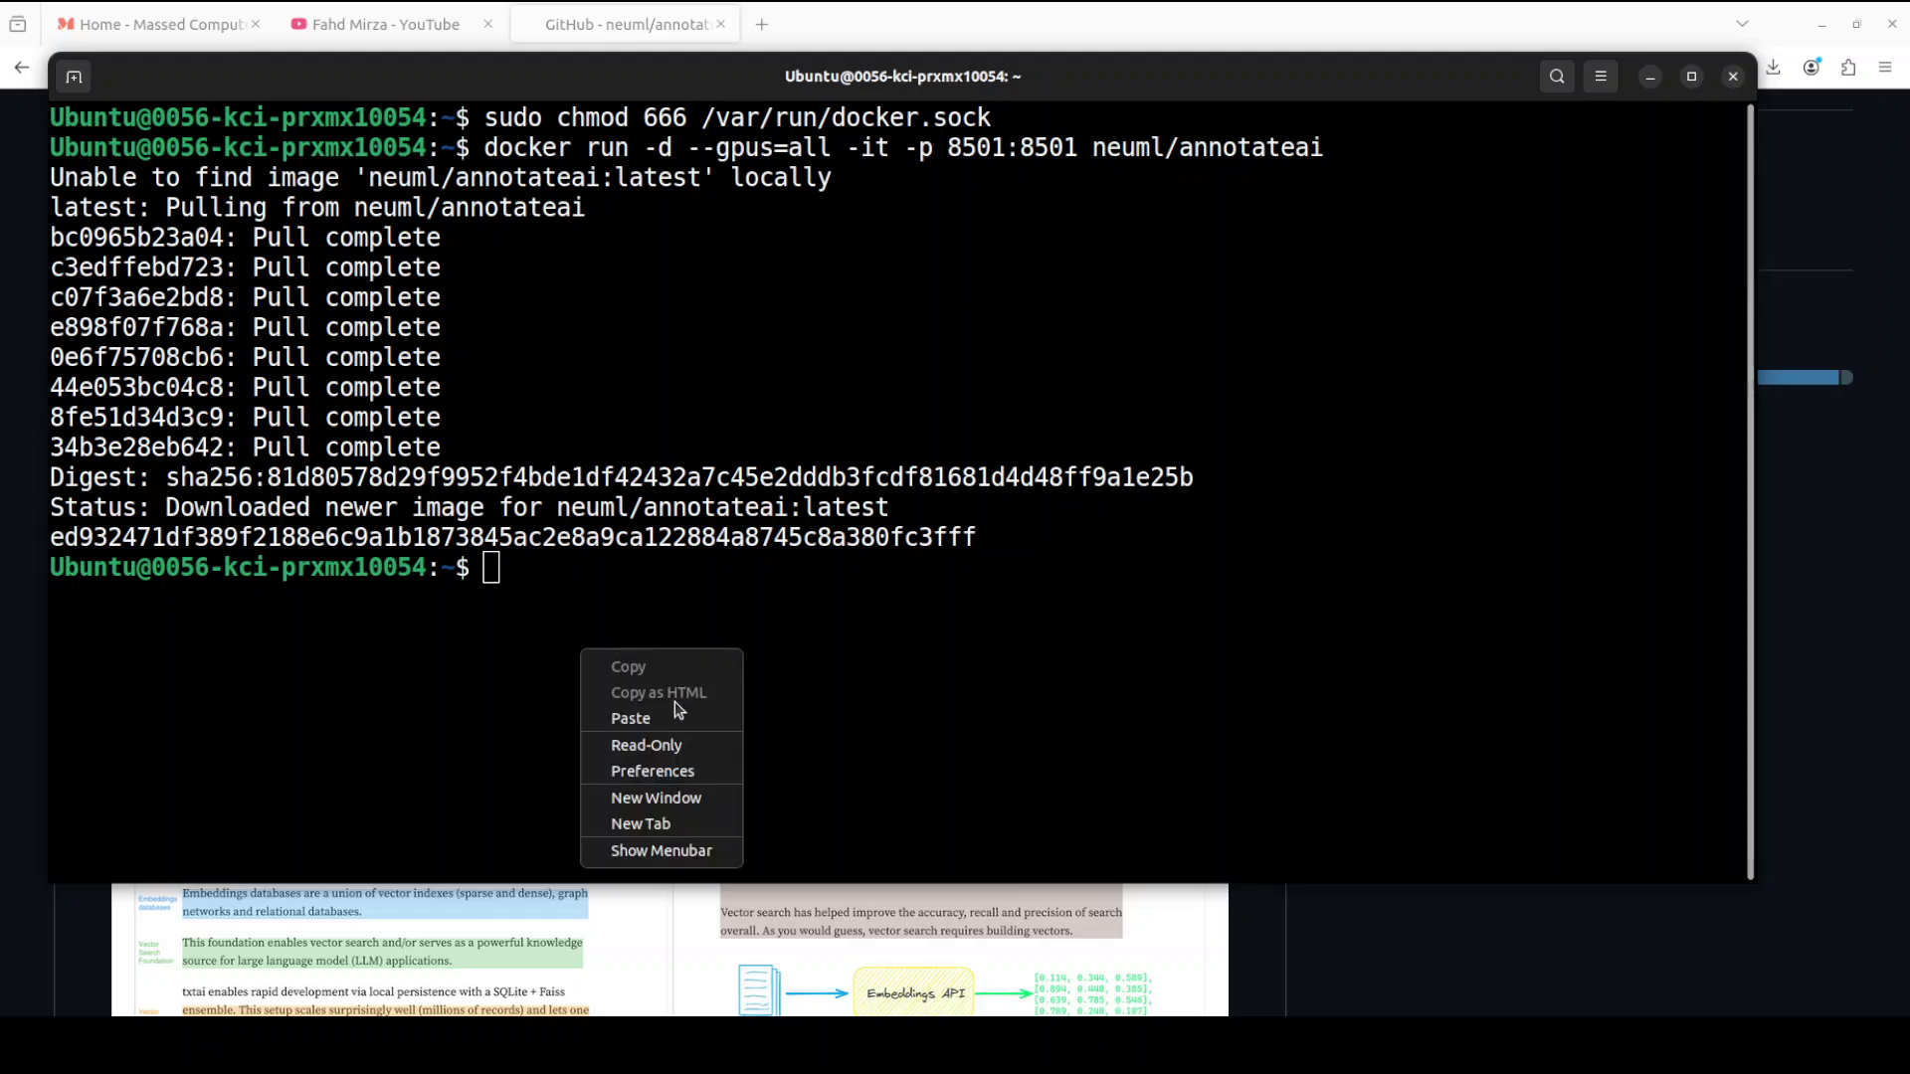
left_click(672, 718)
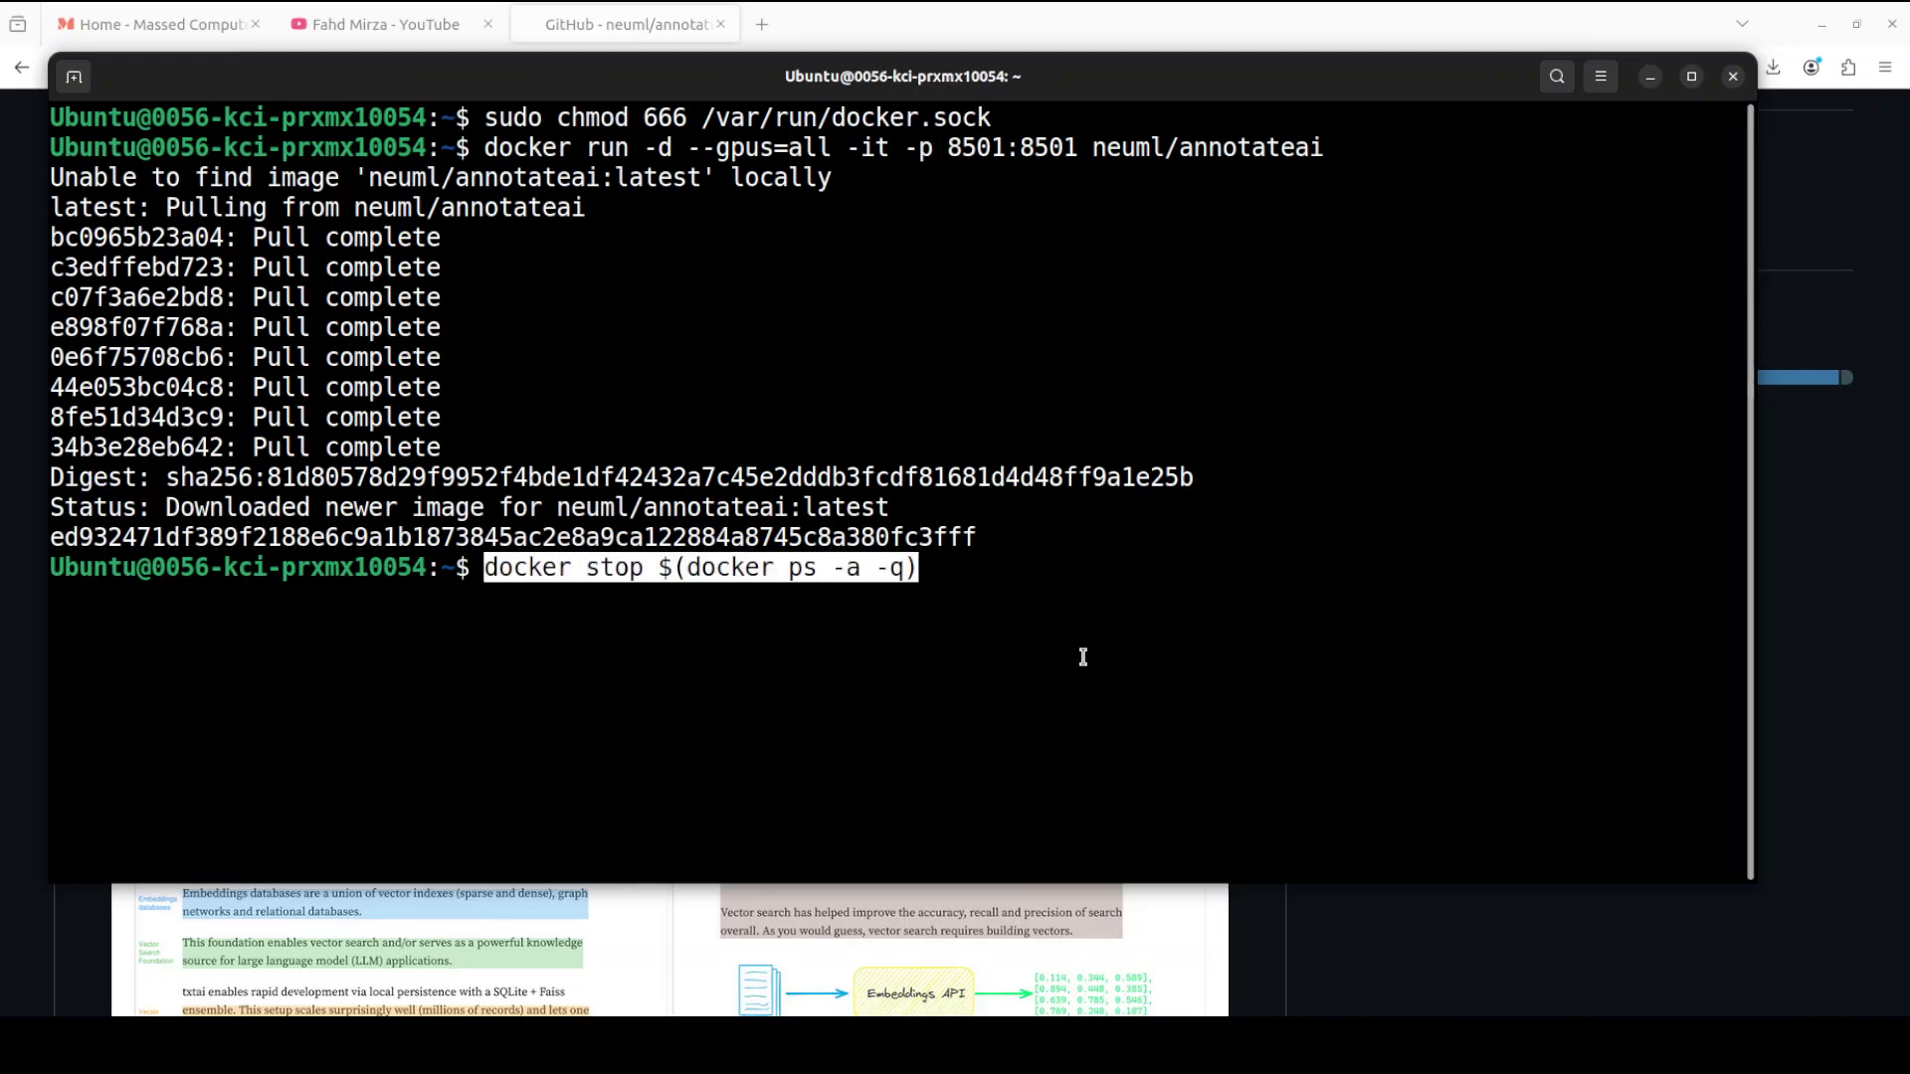
key("Return")
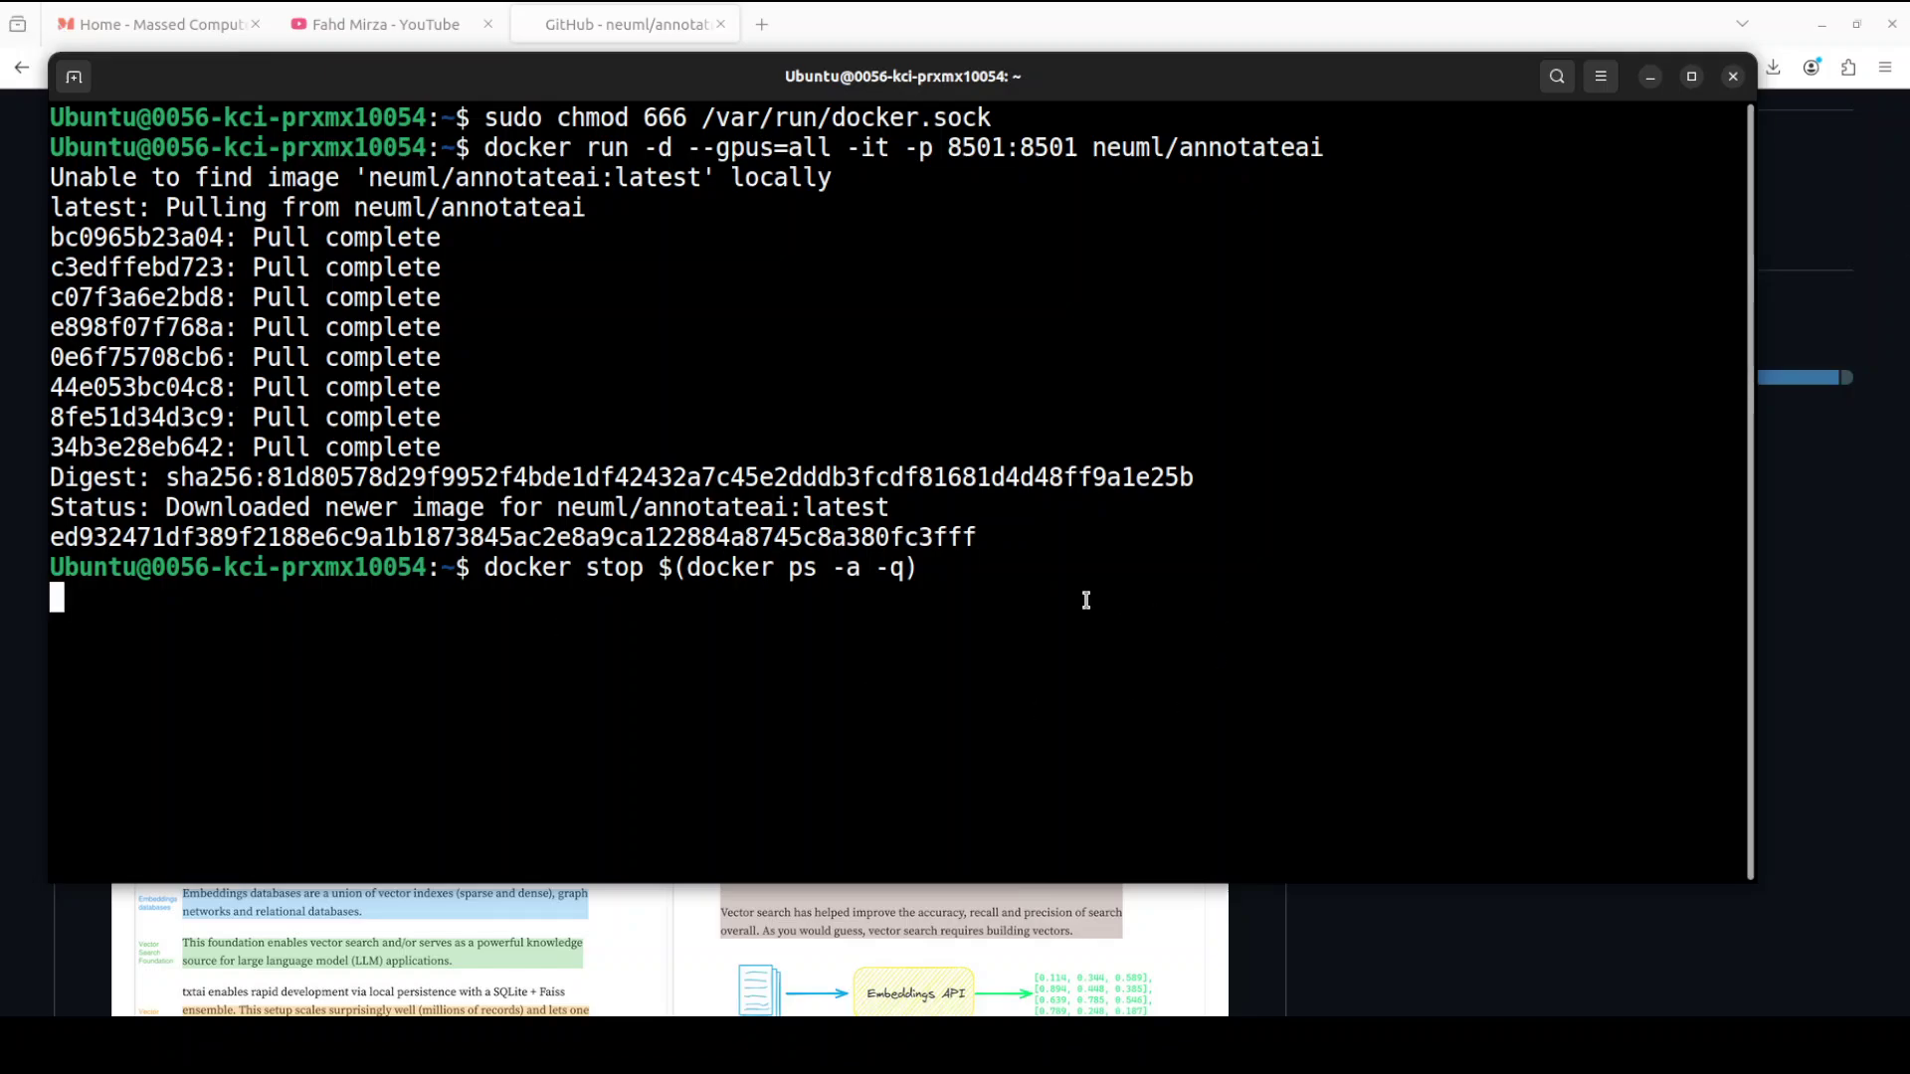
Run 'docker system prune -a -f' to delete containers and images, reclaiming 20.42GB.
right_click(821, 608)
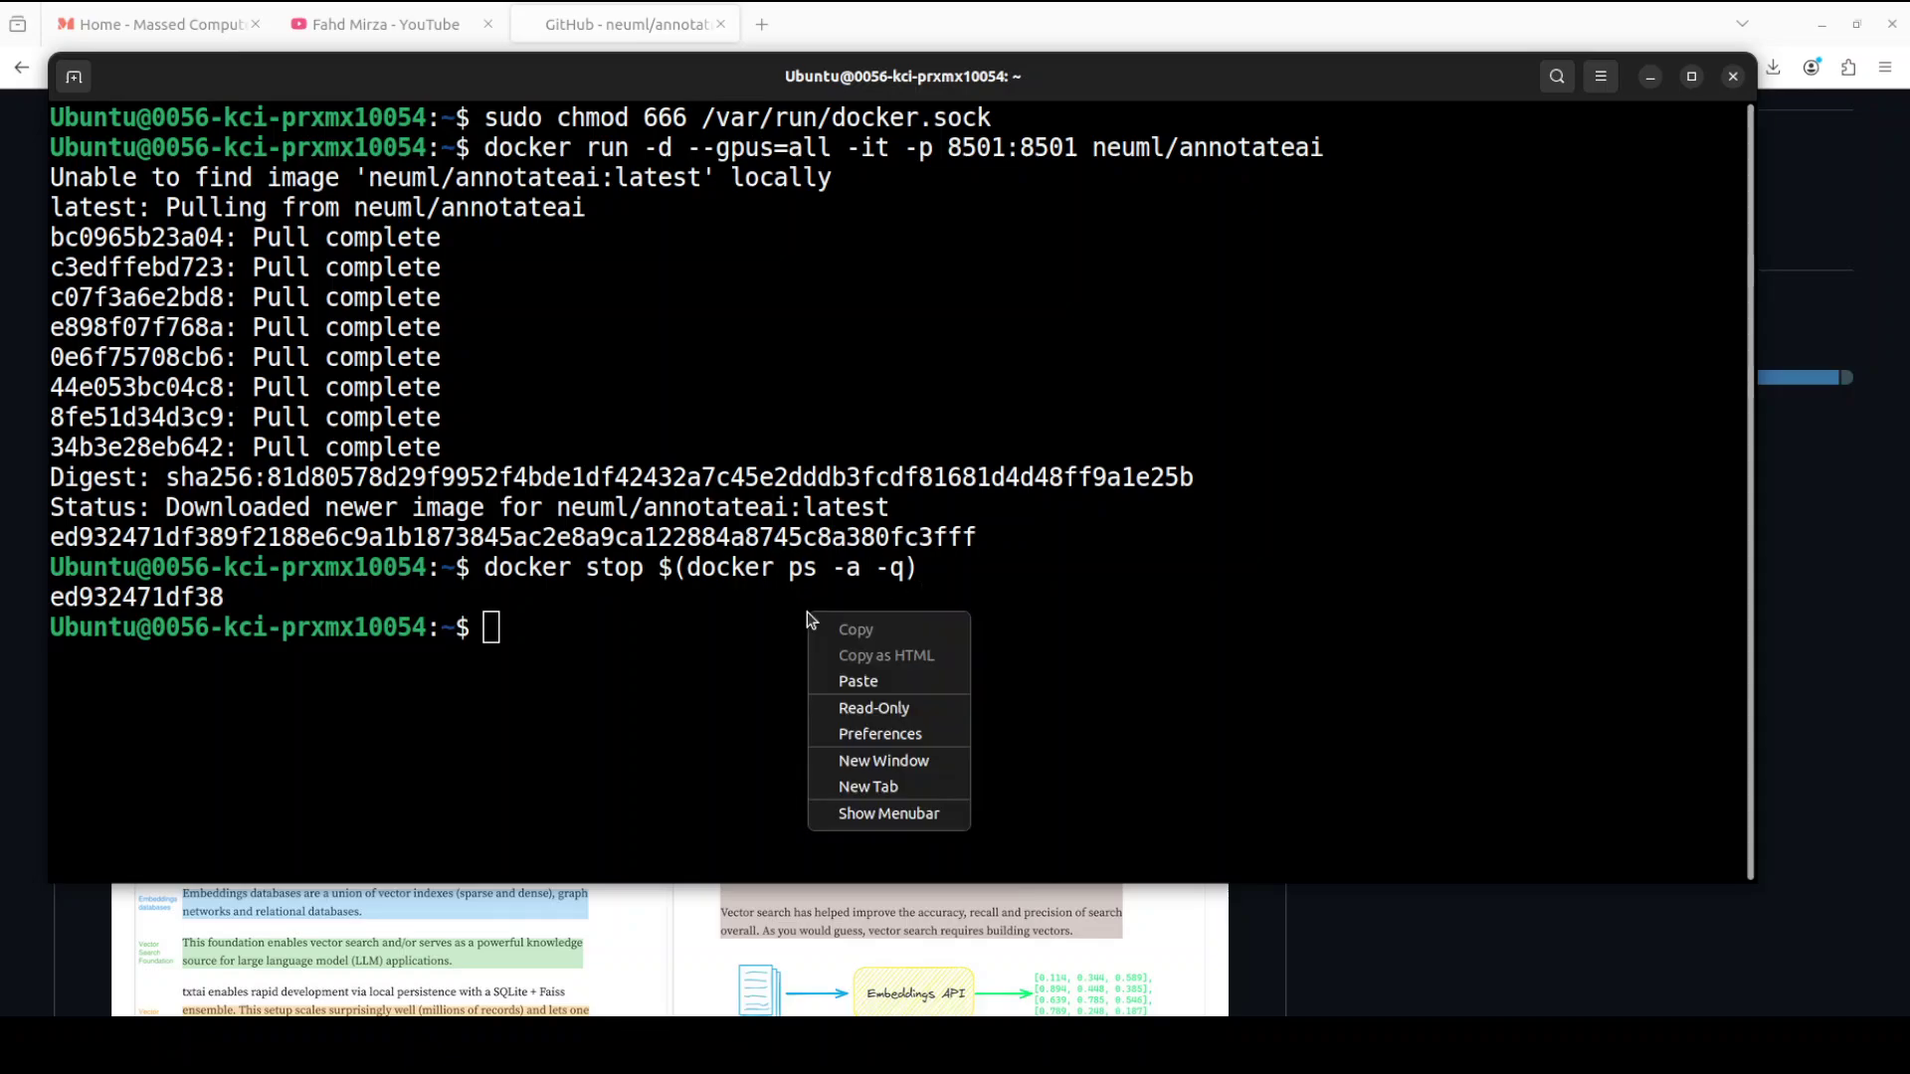
left_click(893, 680)
key("Return")
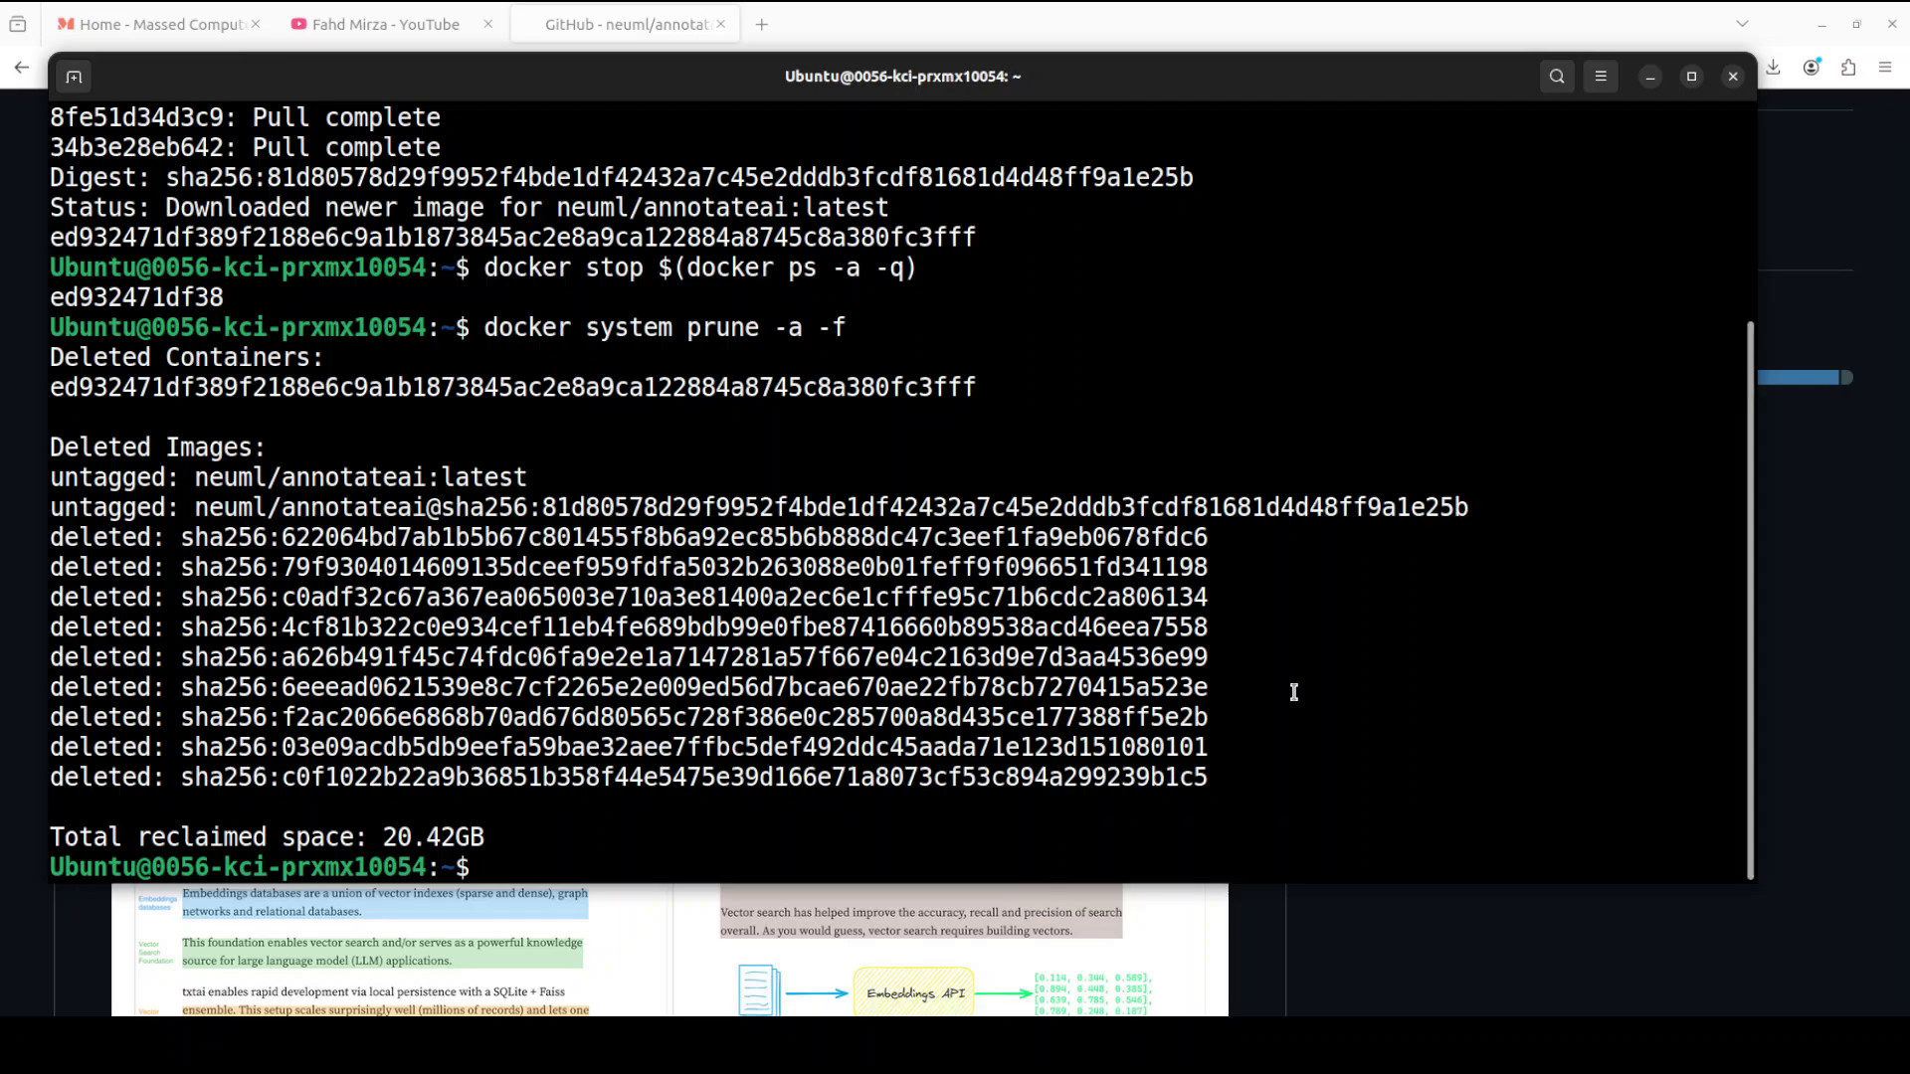
Minimise the terminal and return to the YouTube channel's txtai search results.
left_click(1648, 83)
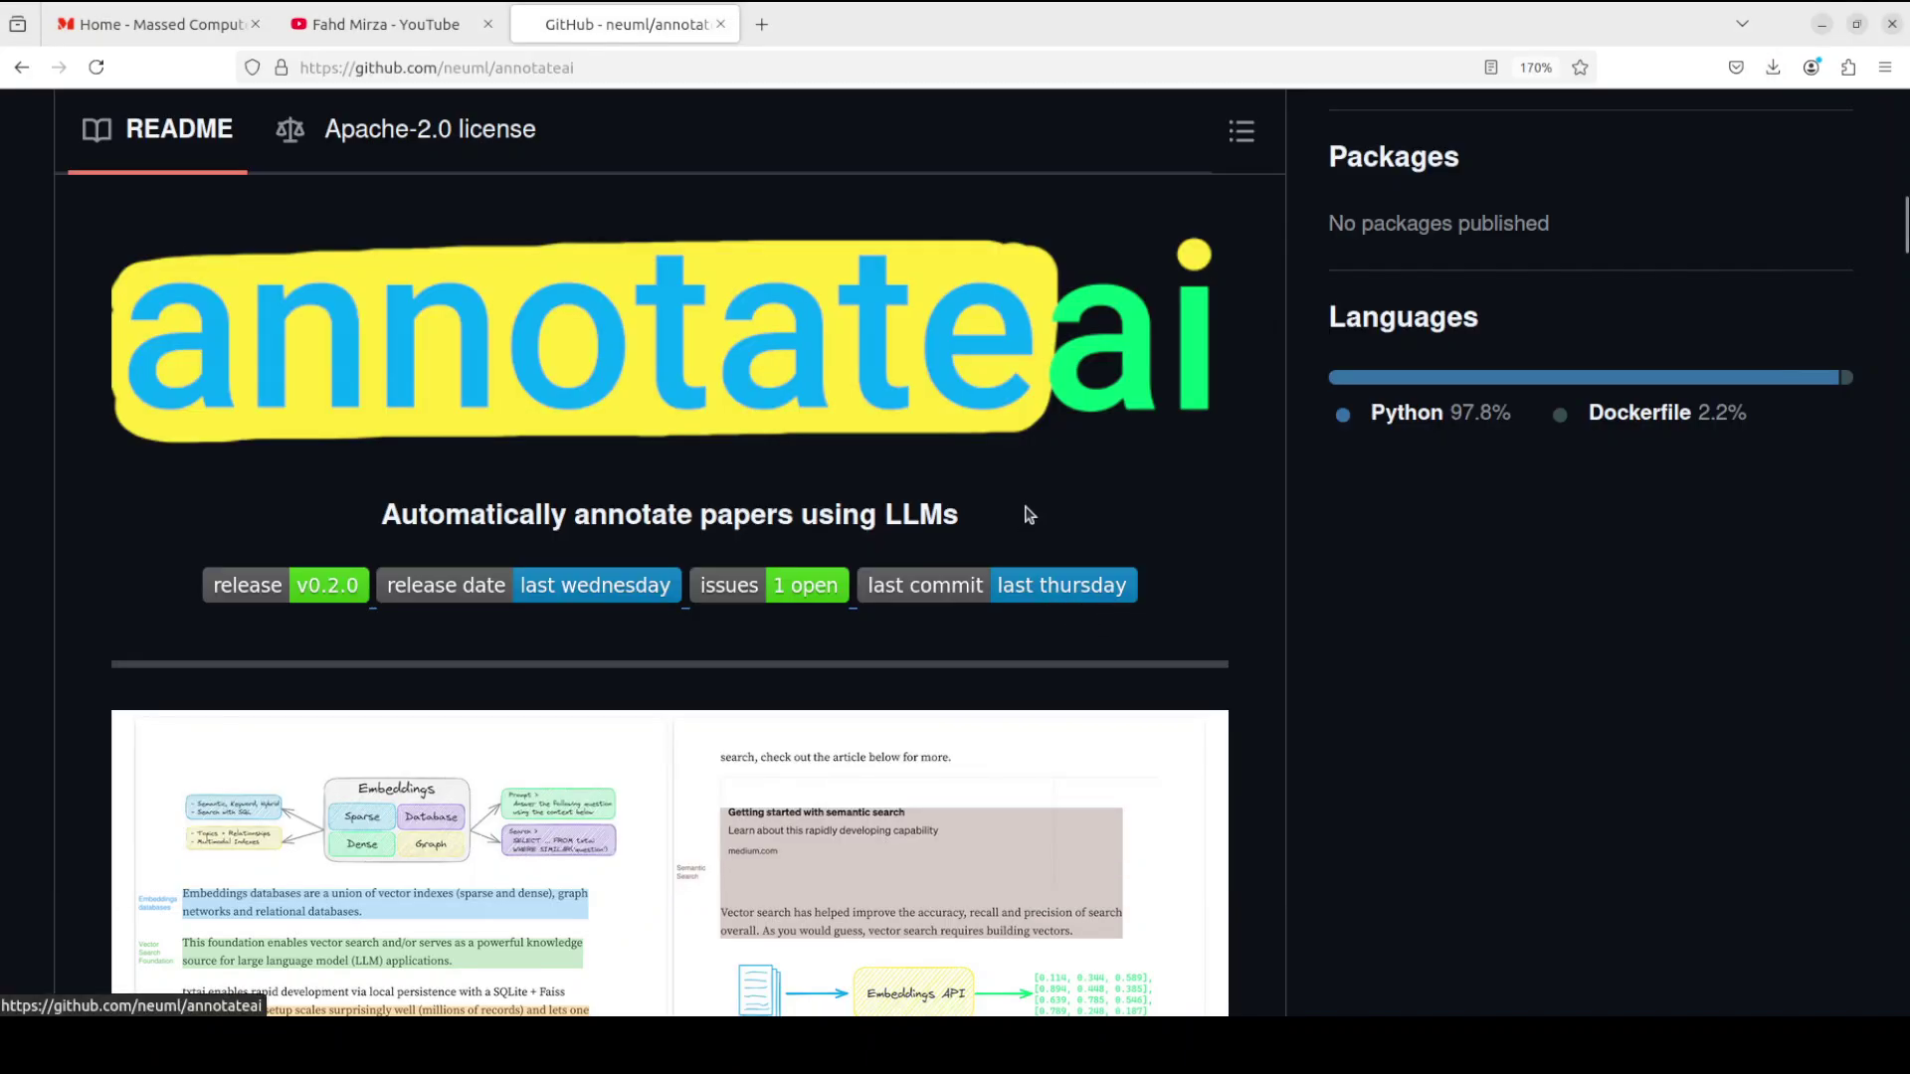
left_click(422, 31)
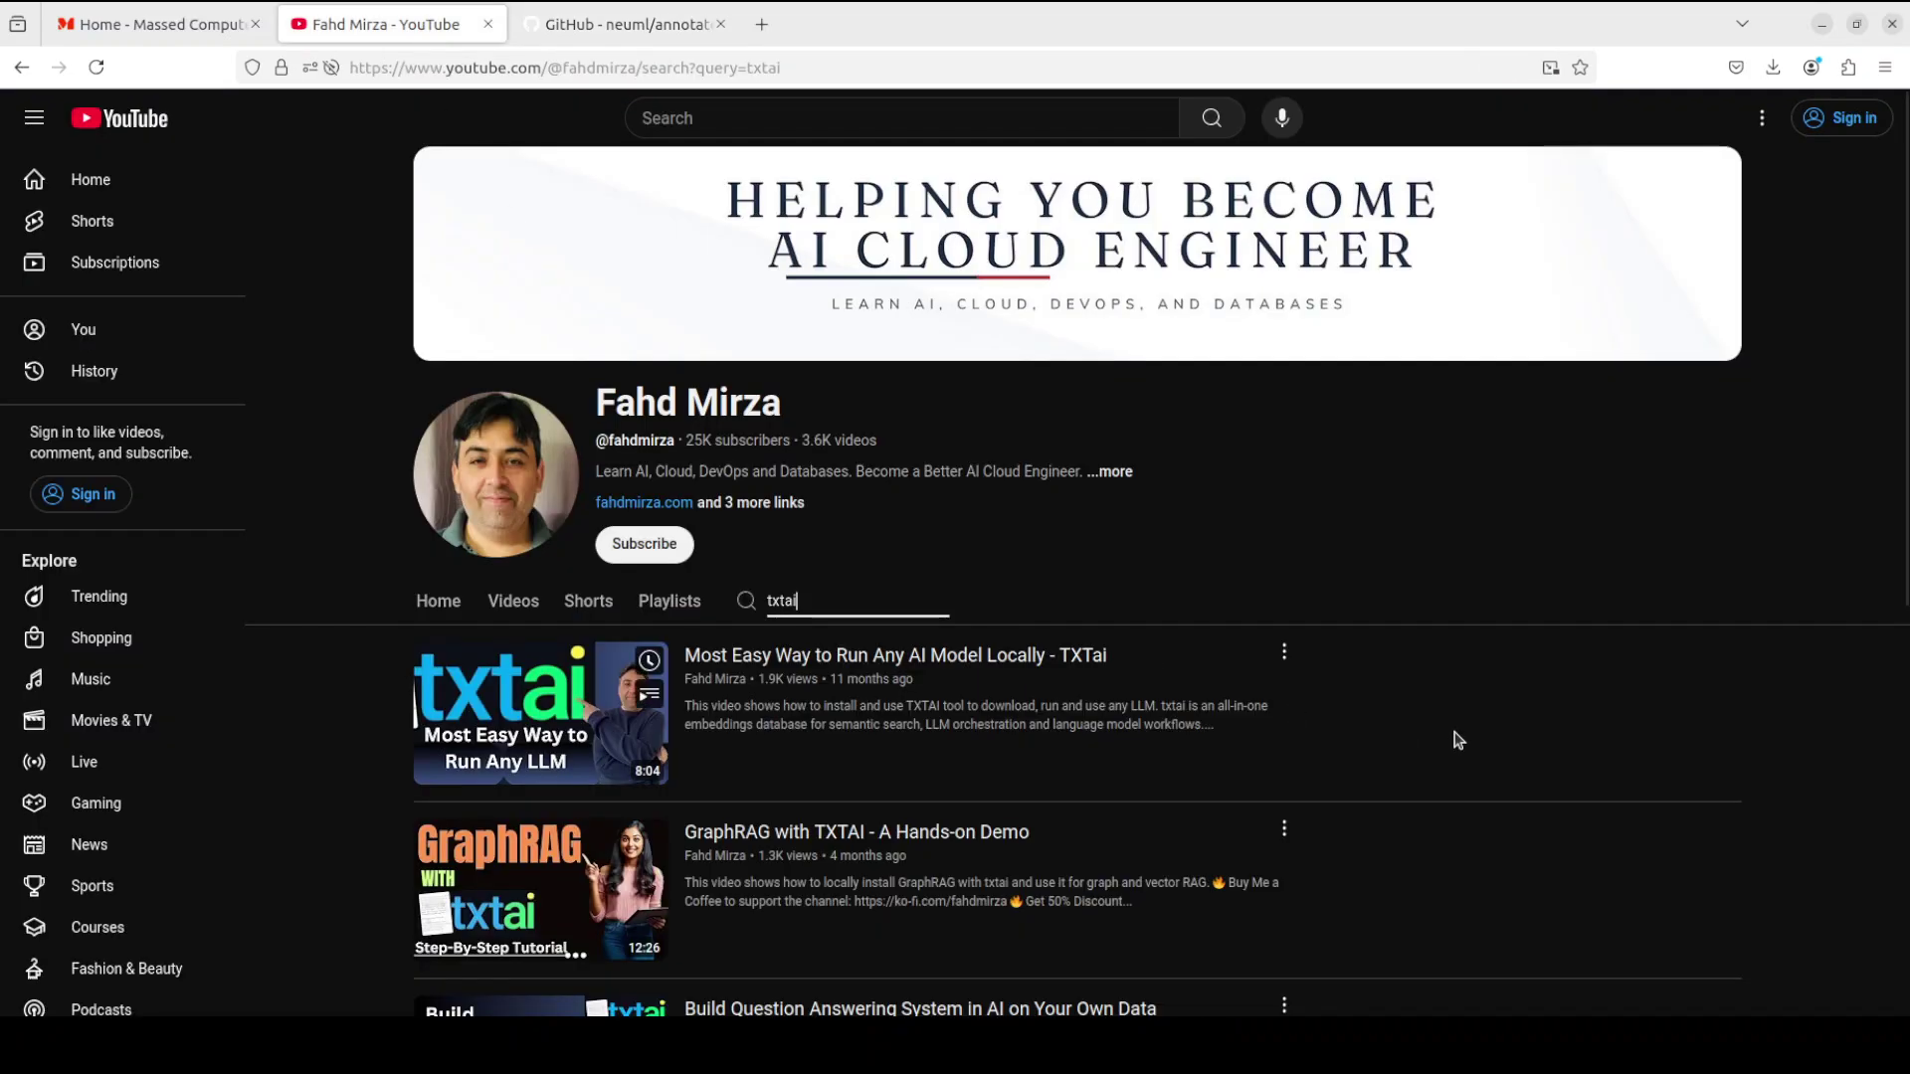